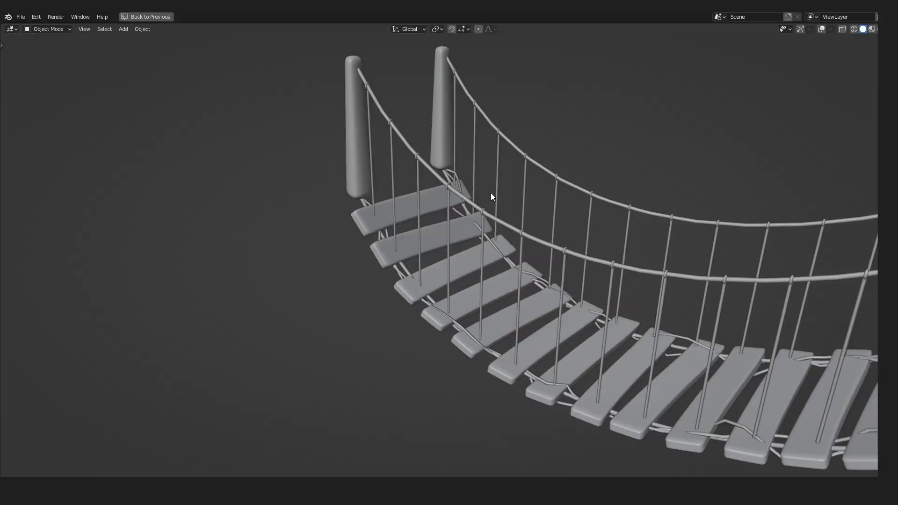
- Examine the finished rope bridge from several angles, including its end posts, planks, handrails and ropes
middle_click_drag(490, 193, 578, 187)
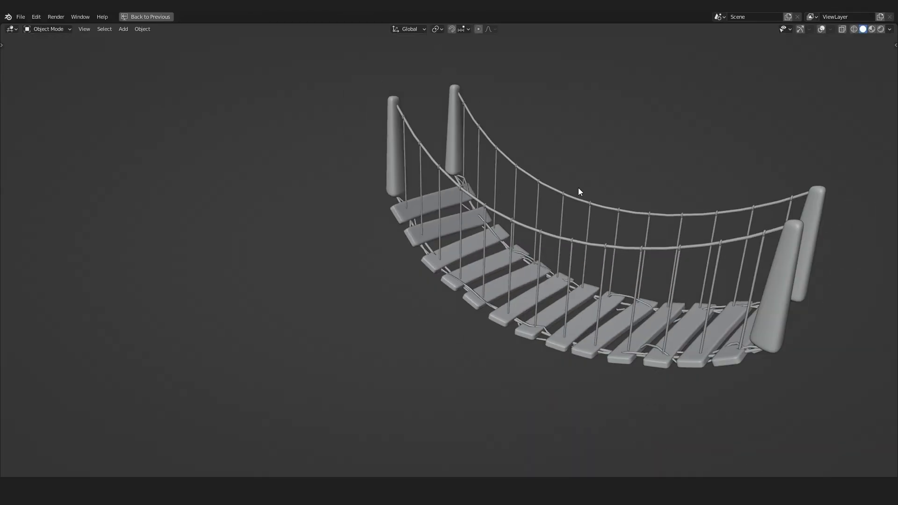
scroll(462, 225, "up", 2)
middle_click_drag(462, 224, 520, 295)
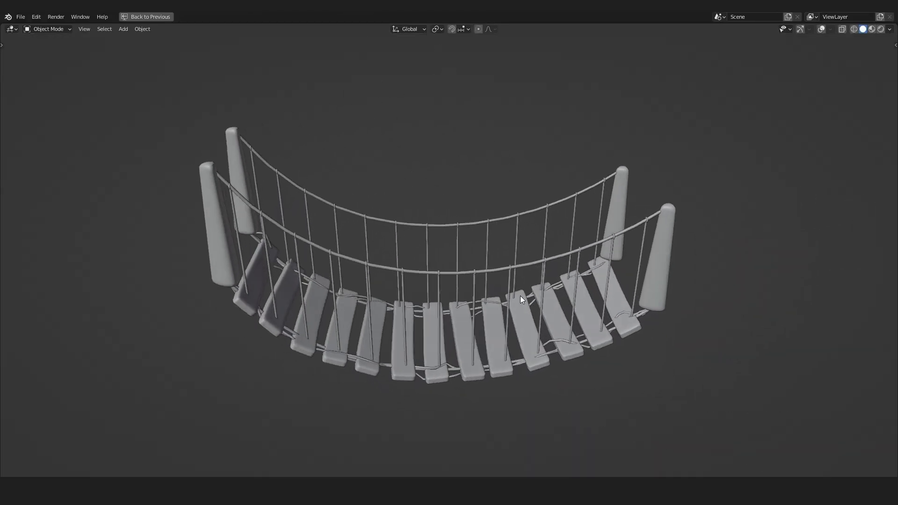
scroll(665, 291, "up", 3)
scroll(664, 291, "up", 2)
middle_click_drag(680, 212, 665, 227, "shift")
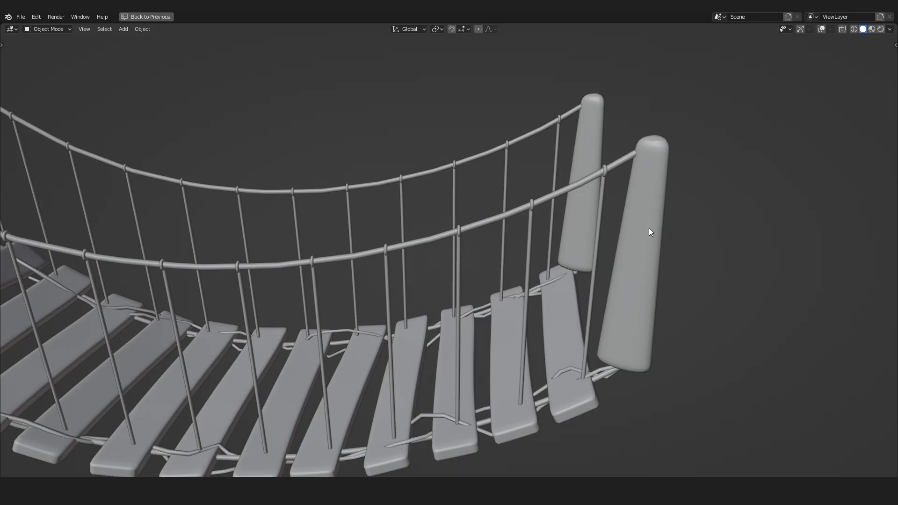
scroll(644, 235, "down", 4)
middle_click_drag(669, 276, 666, 220)
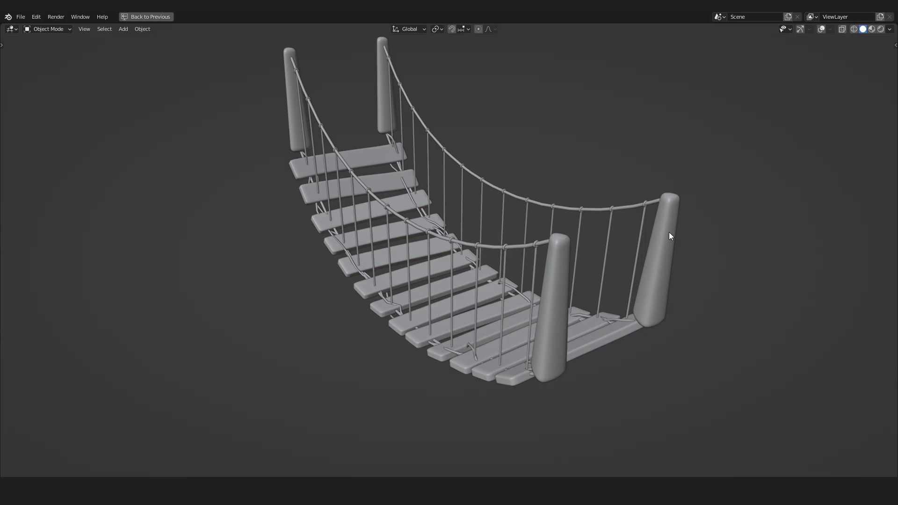
middle_click_drag(483, 315, 560, 315)
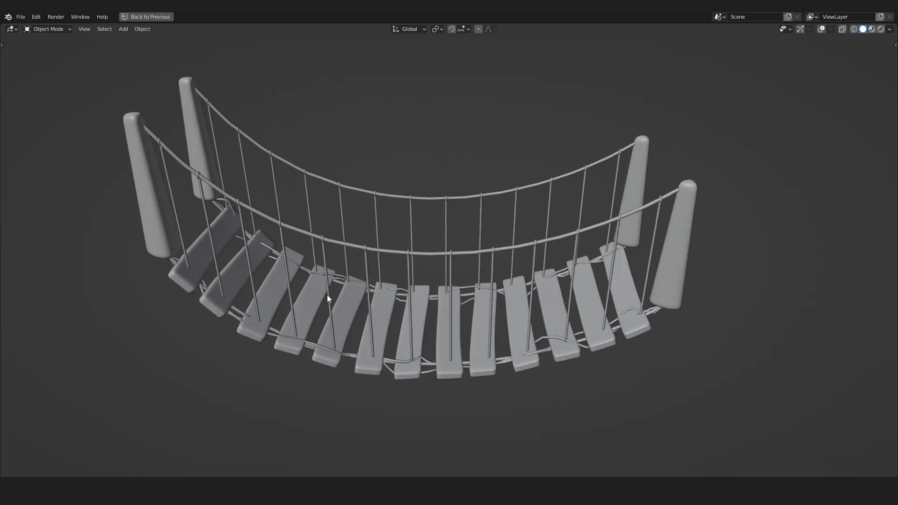
middle_click_drag(329, 301, 240, 150)
middle_click_drag(260, 192, 468, 235)
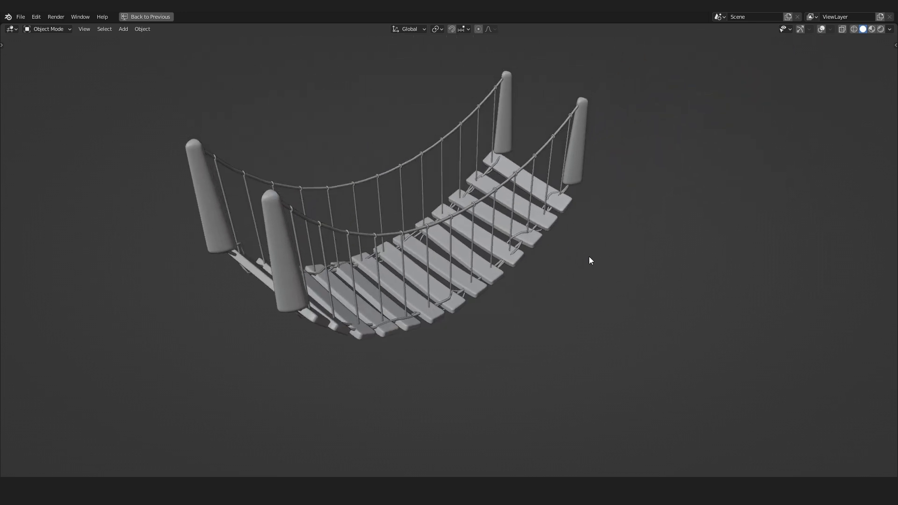
- Restore the full workspace layout and adjust the Mount Height in the bridge's Geometry Nodes modifier
key("ctrl+alt+space")
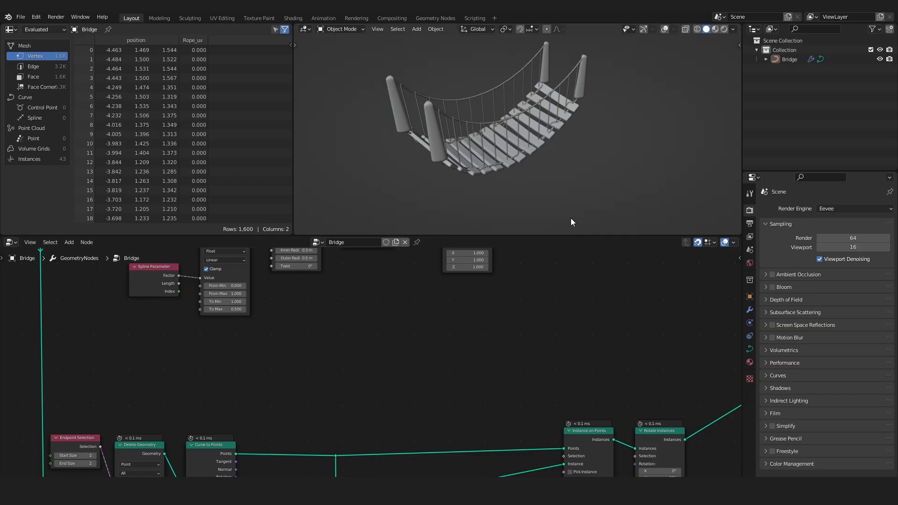
middle_click_drag(520, 117, 593, 100)
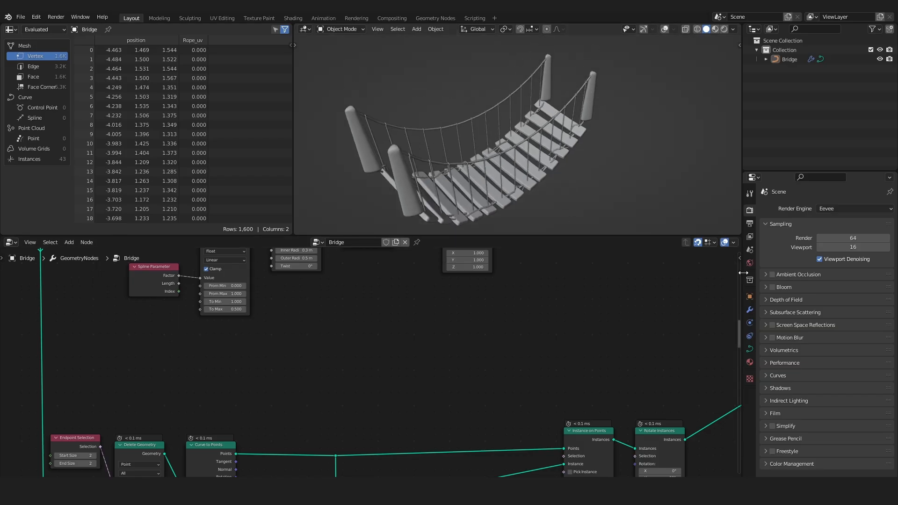
left_click(750, 309)
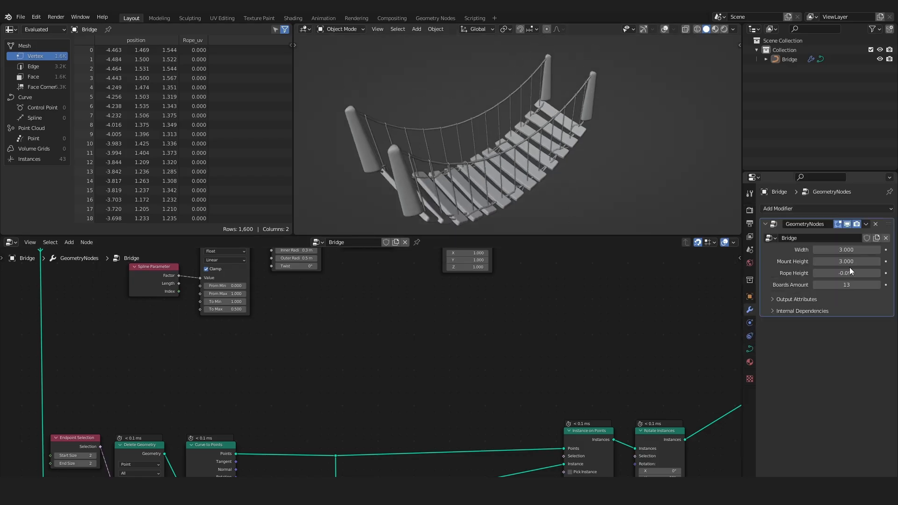
mouse_move(847, 262)
left_mouse_down()
mouse_move(866, 262)
mouse_move(844, 261)
mouse_move(866, 250)
mouse_move(854, 250)
mouse_move(878, 250)
mouse_move(848, 264)
mouse_move(856, 264)
left_mouse_up()
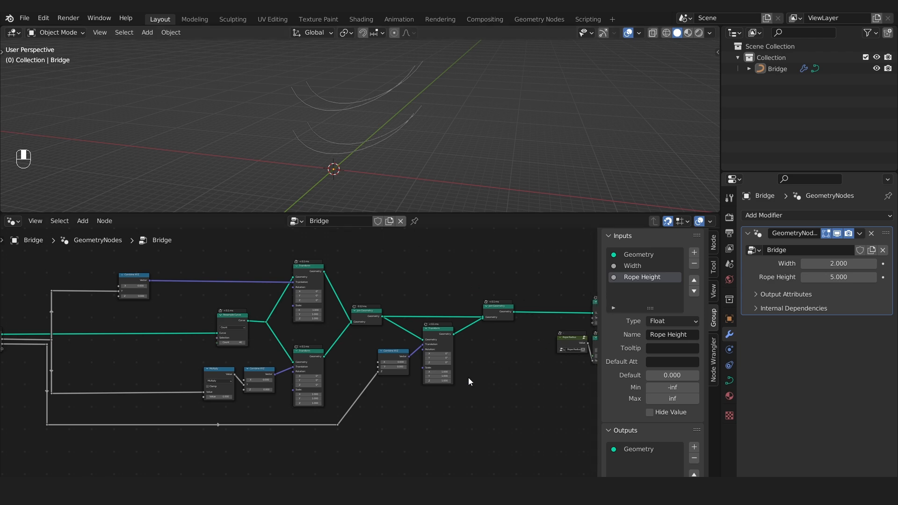
- Add a Curve Line node in the empty area below the existing rope nodes of the Bridge node tree
key("n")
scroll(467, 378, "up", 4)
middle_click_drag(467, 378, 403, 227)
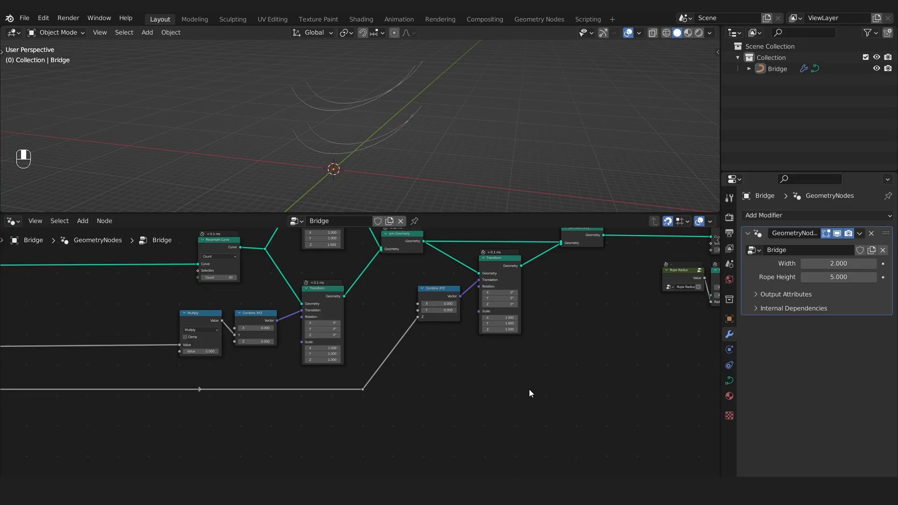
scroll(375, 419, "up", 2)
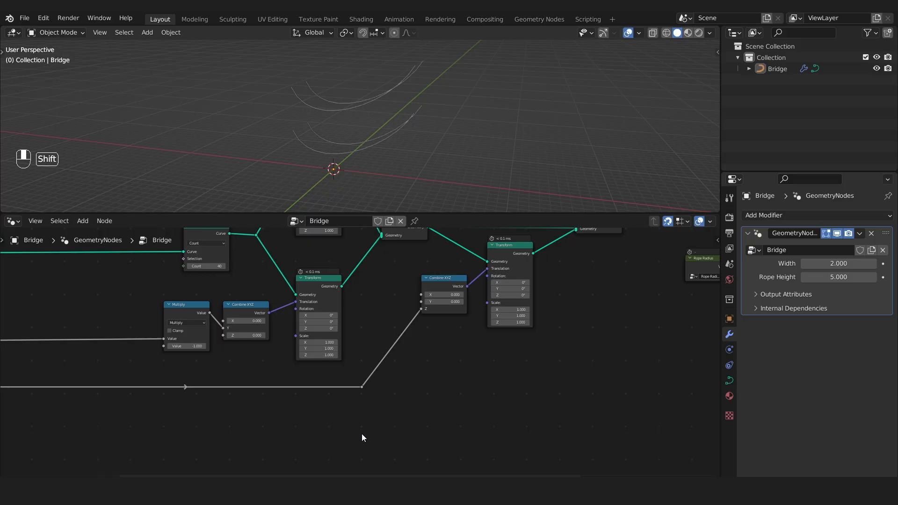
middle_click_drag(367, 426, 517, 290, "alt+shift")
scroll(369, 326, "up", 3)
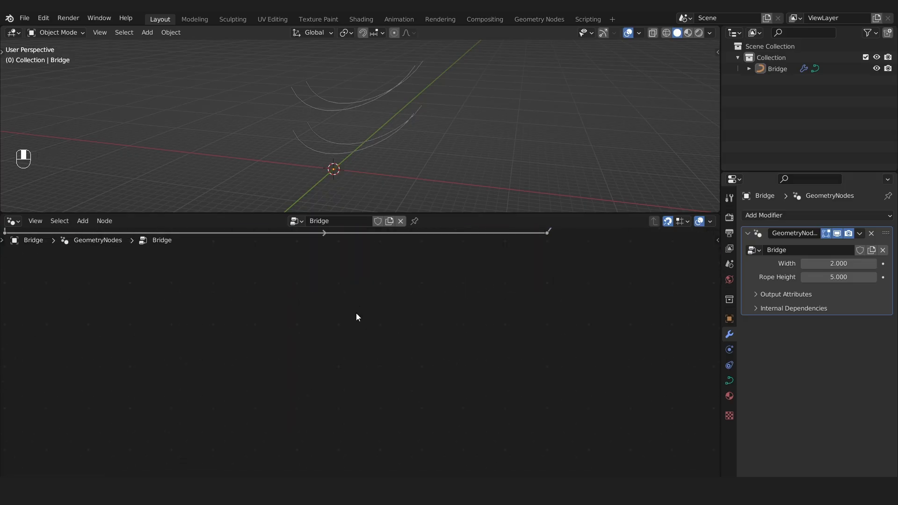
key("shift+a")
type("sl")
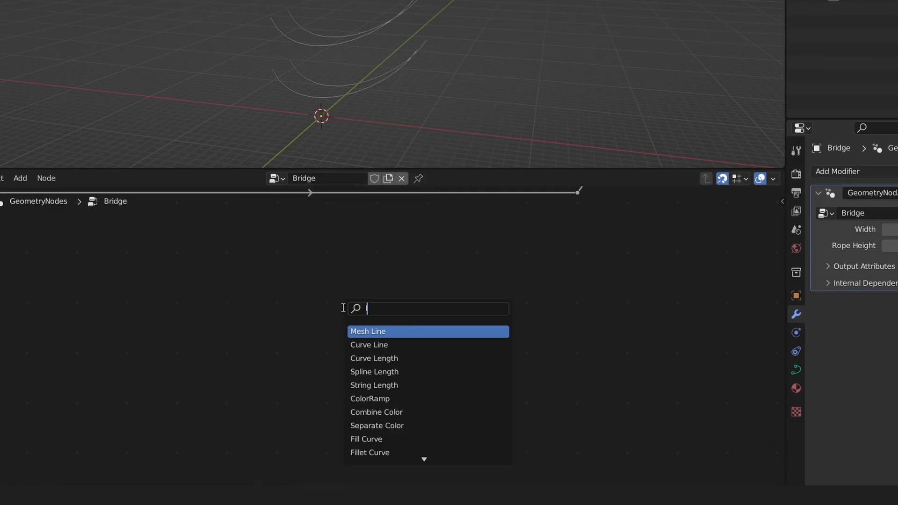
type("ine")
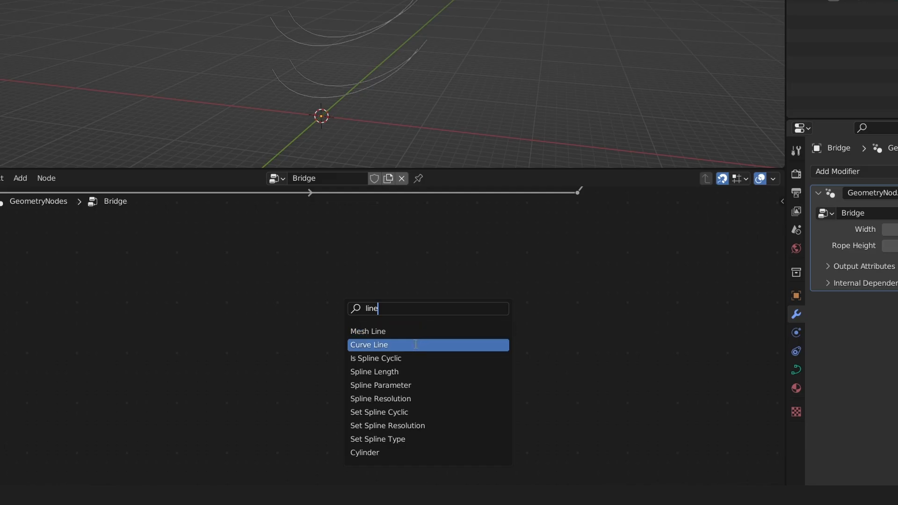
left_click(381, 346)
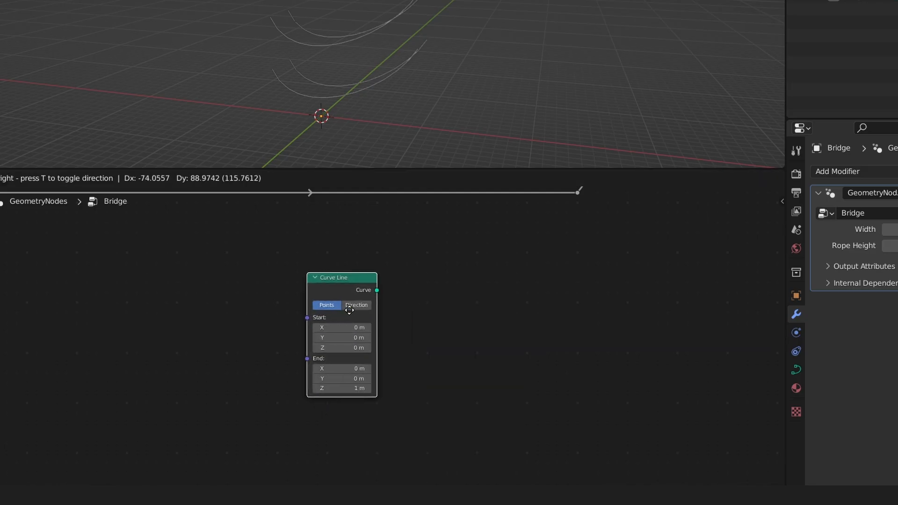
left_click(392, 298)
- Cut the link between Curve to Mesh and Group Output, and move the Group Output beside the Curve Line node
scroll(394, 299, "down", 3)
middle_click_drag(531, 309, 326, 370)
scroll(392, 339, "down", 1)
middle_click_drag(552, 296, 488, 349)
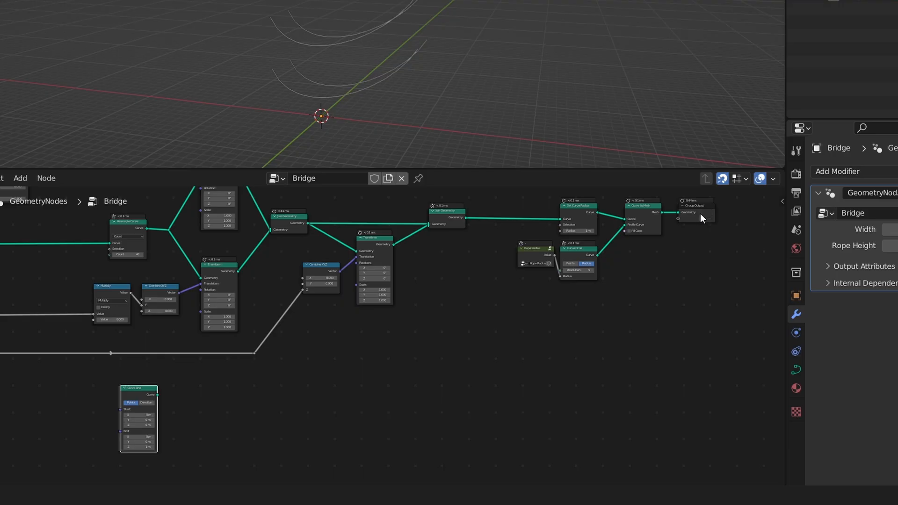
mouse_move(705, 212)
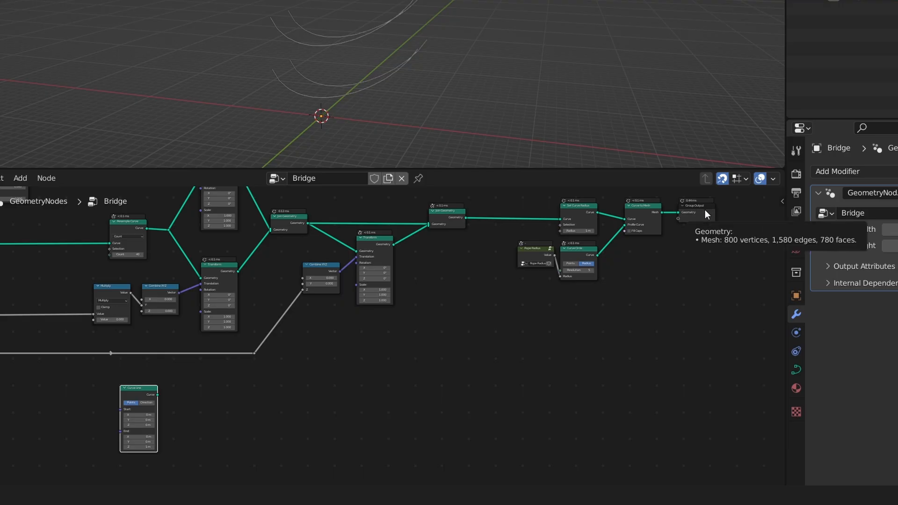
left_click_drag(703, 213, 750, 218)
right_click_drag(686, 203, 705, 234, "ctrl")
mouse_move(743, 220)
left_mouse_down()
mouse_move(349, 405)
mouse_move(145, 402)
mouse_move(360, 386)
left_mouse_up()
- Connect the Curve Line's Curve output to the Group Output's Geometry input and view the line in the viewport
scroll(144, 400, "up", 4)
scroll(198, 379, "up", 2)
left_click_drag(122, 402, 308, 403)
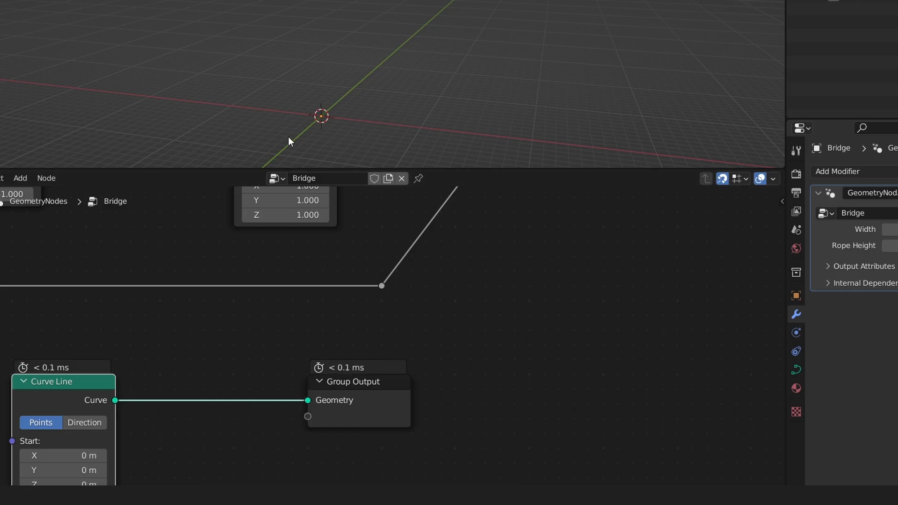
scroll(326, 107, "up", 12)
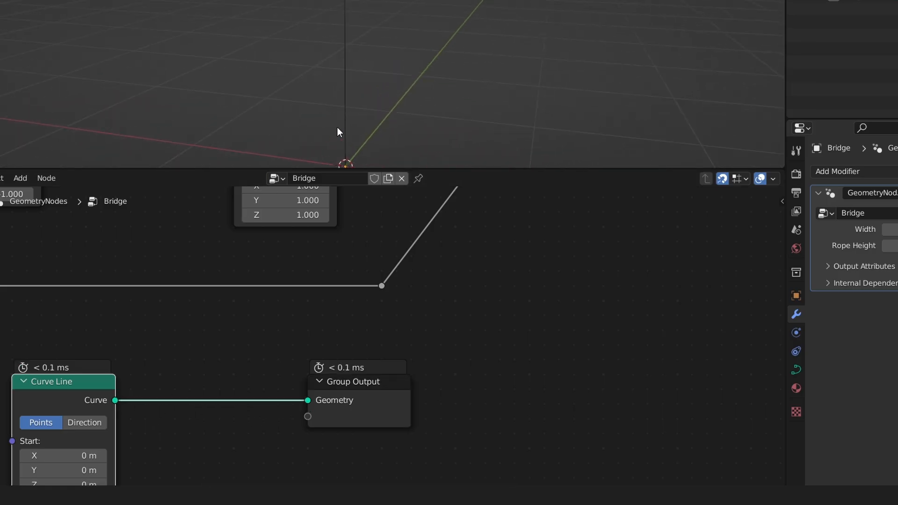
middle_click_drag(338, 127, 406, 97)
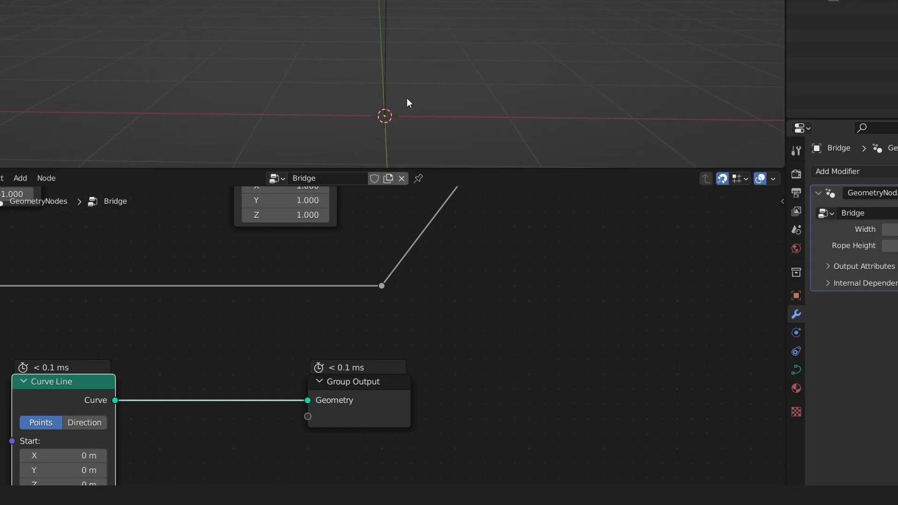
- Try a start Z of -5.5 m and an end Z of 1.6 m on the Curve Line node
scroll(177, 301, "down", 3)
middle_click_drag(145, 360, 269, 308)
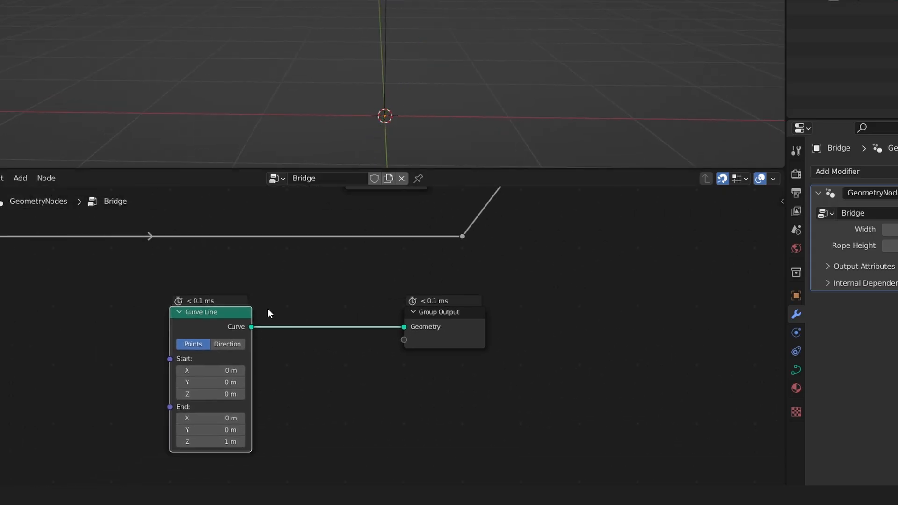
mouse_move(210, 394)
left_mouse_down()
mouse_move(189, 394)
mouse_move(230, 394)
mouse_move(196, 394)
left_mouse_up()
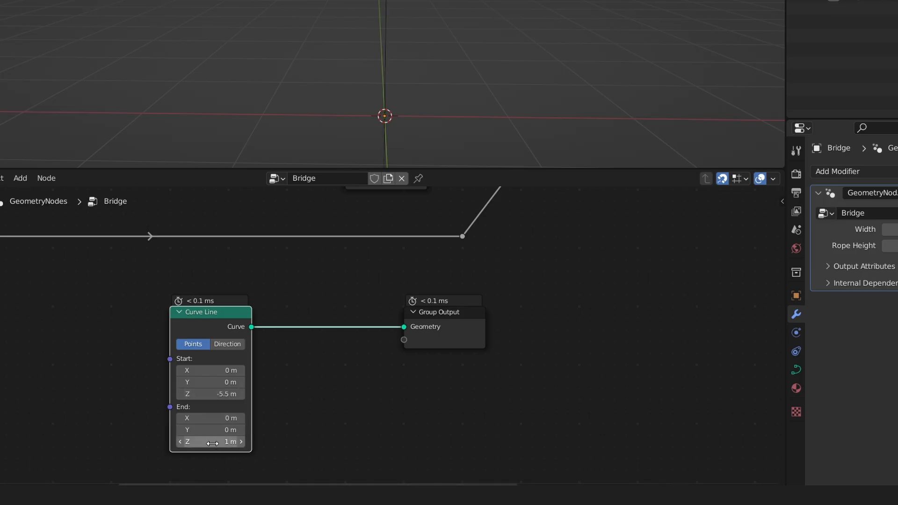
scroll(468, 103, "down", 4)
left_click_drag(473, 70, 463, 86, "alt+shift")
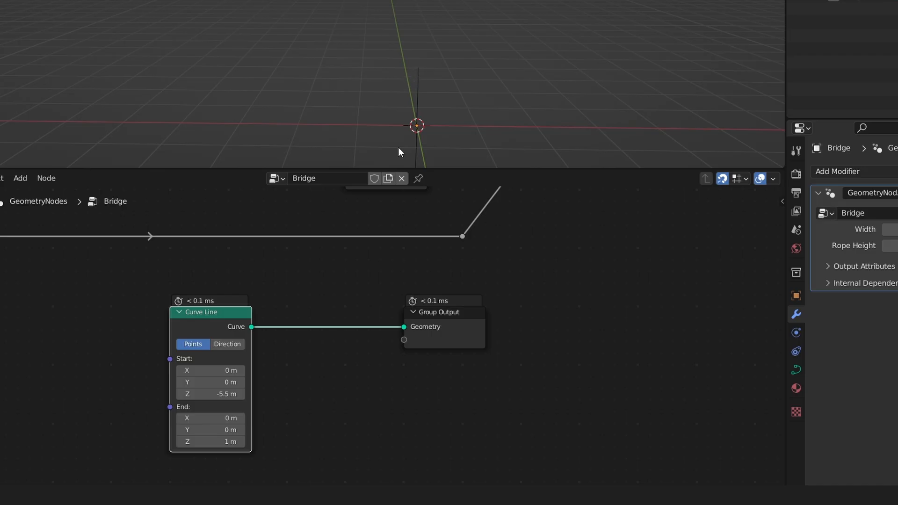
left_click_drag(211, 441, 231, 442)
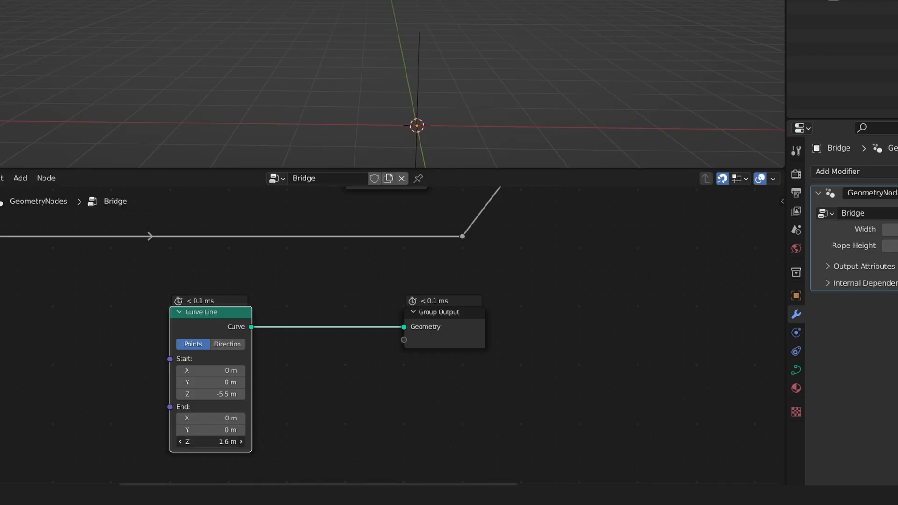
- Reset the Curve Line's start Z to 0 m and its end Z to 1 m
left_click(203, 394)
type("0")
key("Return")
left_click(229, 443)
type("1")
key("Return")
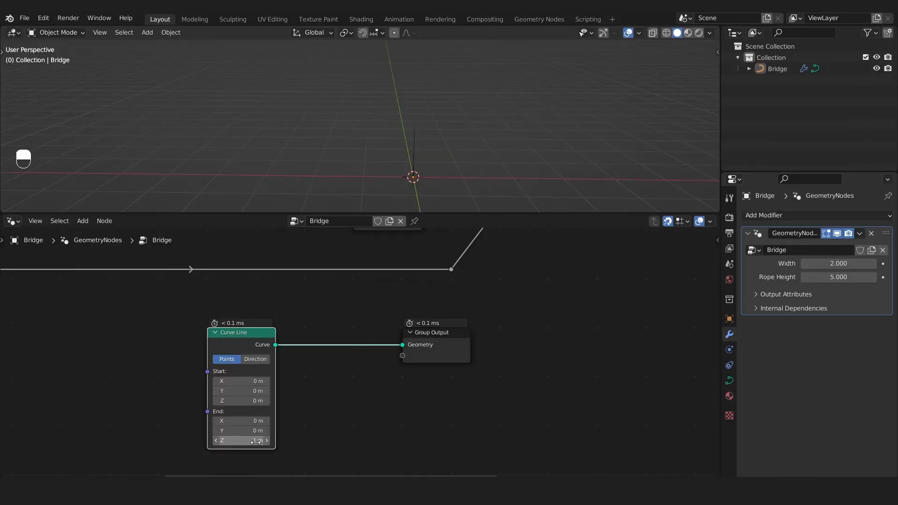
- Move the Curve Line node farther from the Group Output and add a Resample Curve node between them
scroll(414, 136, "up", 3)
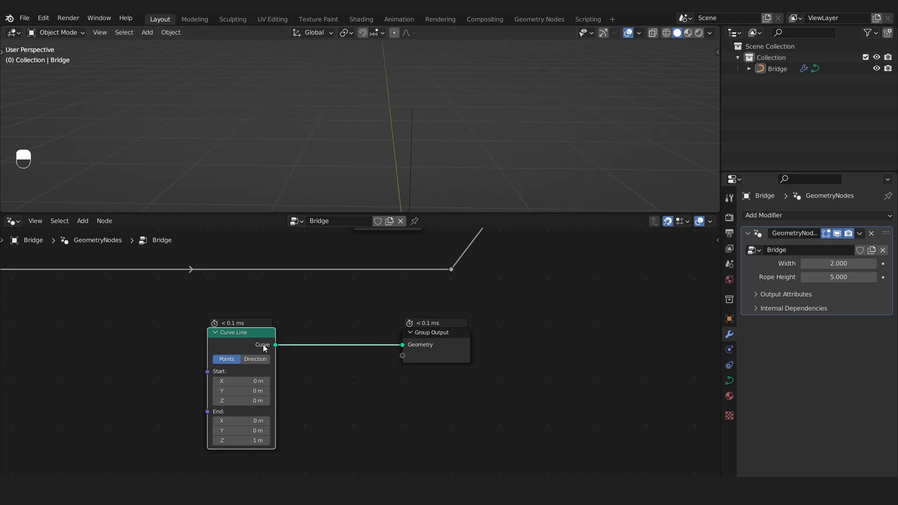
left_click_drag(247, 344, 196, 337)
middle_click_drag(262, 341, 339, 335)
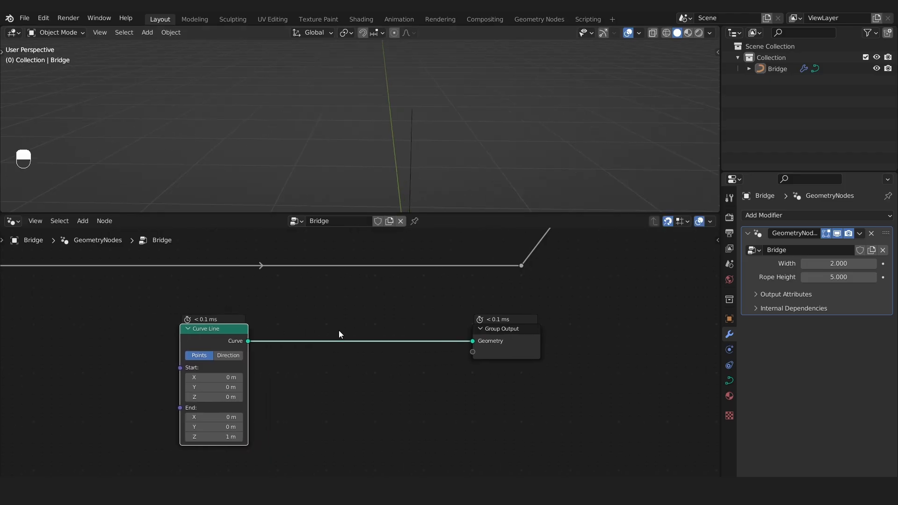
key("shift+a")
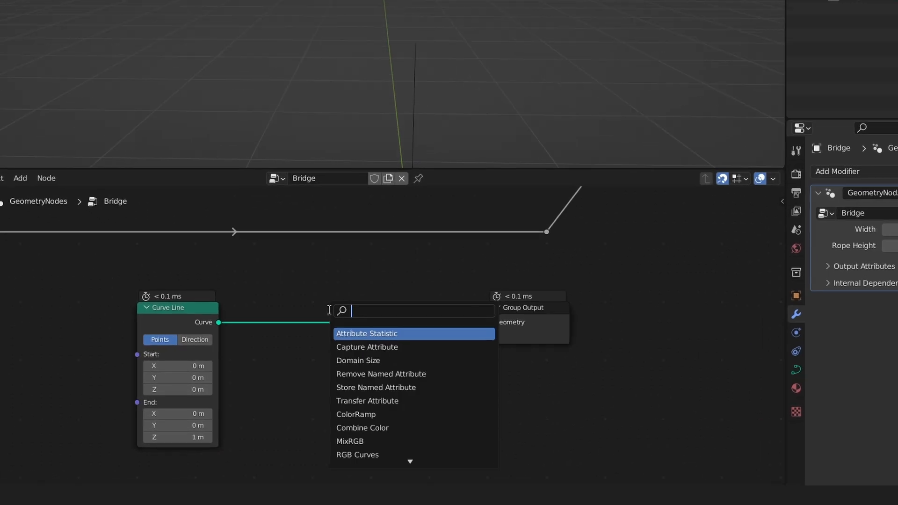
type("resmp")
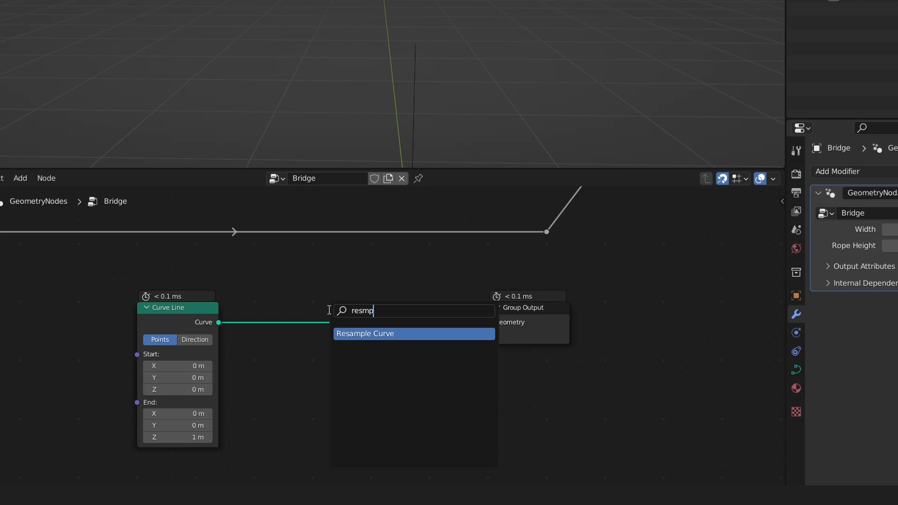
left_click(393, 334)
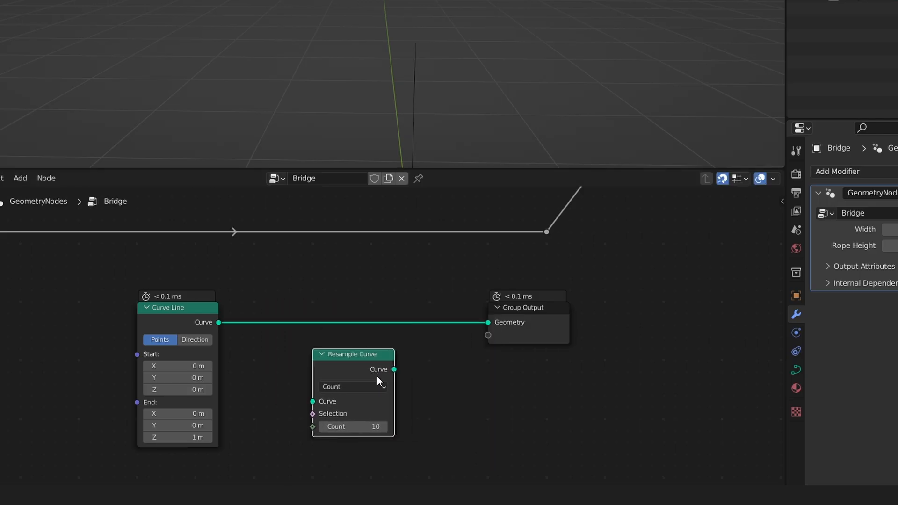
left_click(377, 381)
- Insert the Resample Curve node into the link after Curve Line, set its Count to 15, and align it beside the Curve Line
scroll(417, 52, "down", 1)
left_click_drag(416, 52, 439, 121, "alt+shift")
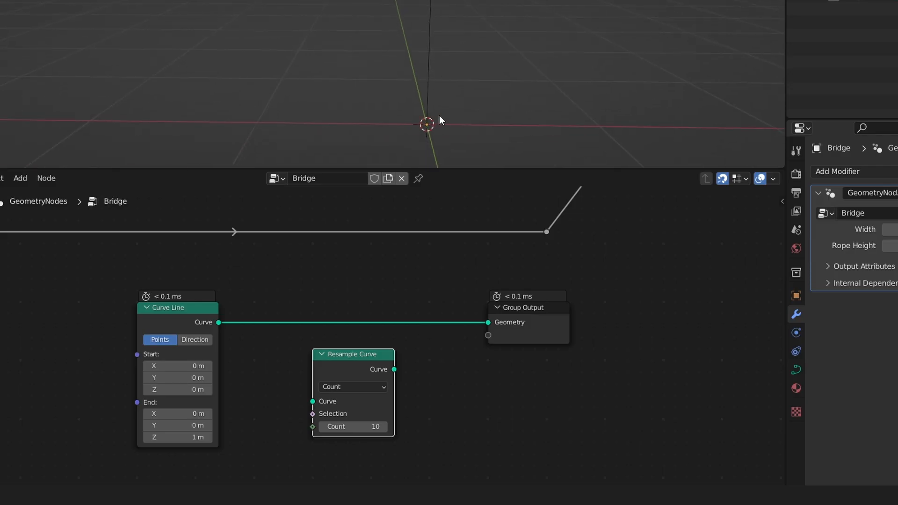
left_click_drag(355, 355, 309, 295)
left_click(312, 369)
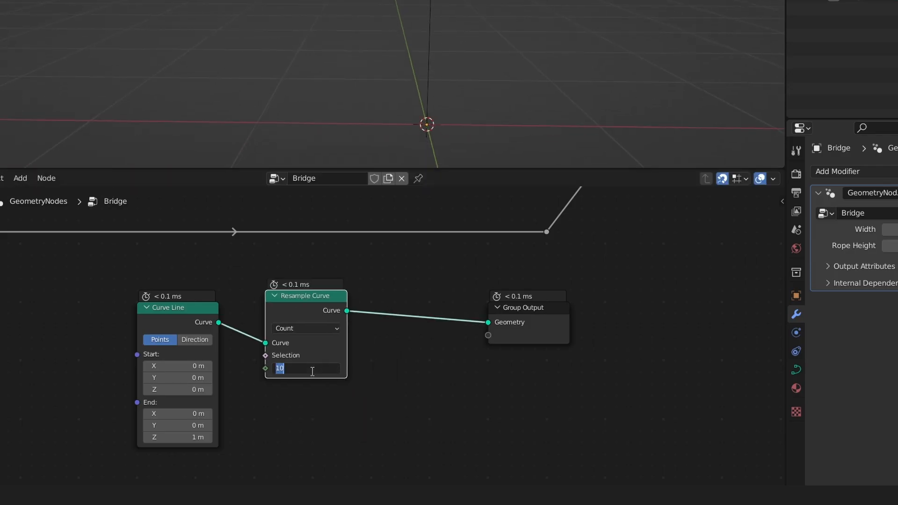
type("15")
key("Return")
key("g")
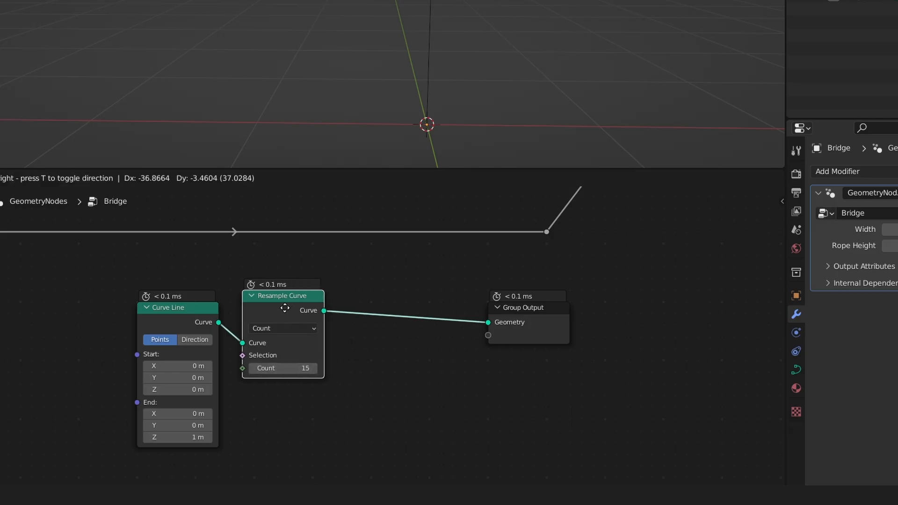
left_click(288, 316)
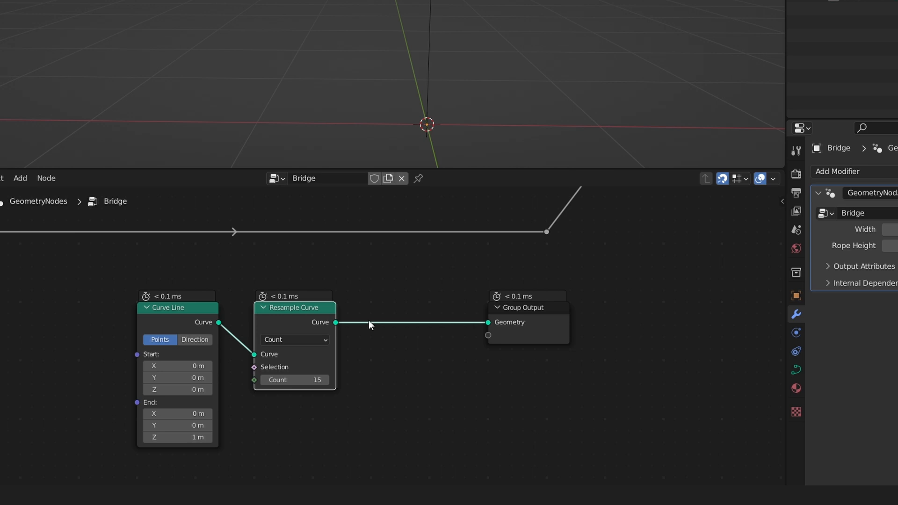
- Insert a Set Curve Radius node between Resample Curve and Group Output, aligned with the Resample Curve node
left_click(427, 335)
key("shift+a")
type("sset cur")
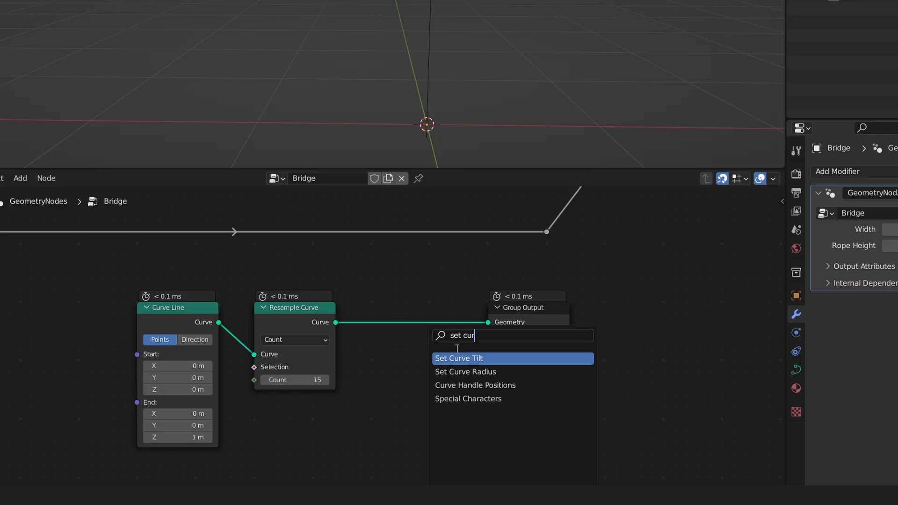
left_click(463, 369)
left_click(415, 329)
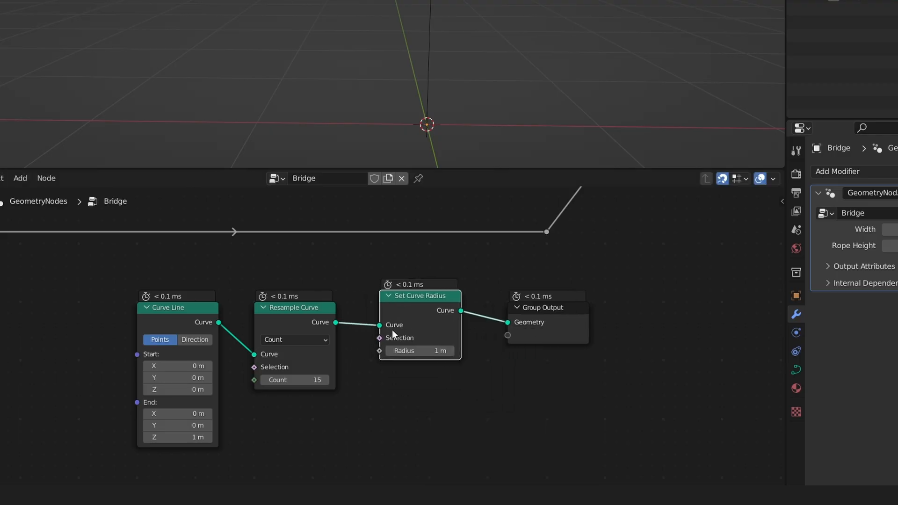
left_click(530, 372)
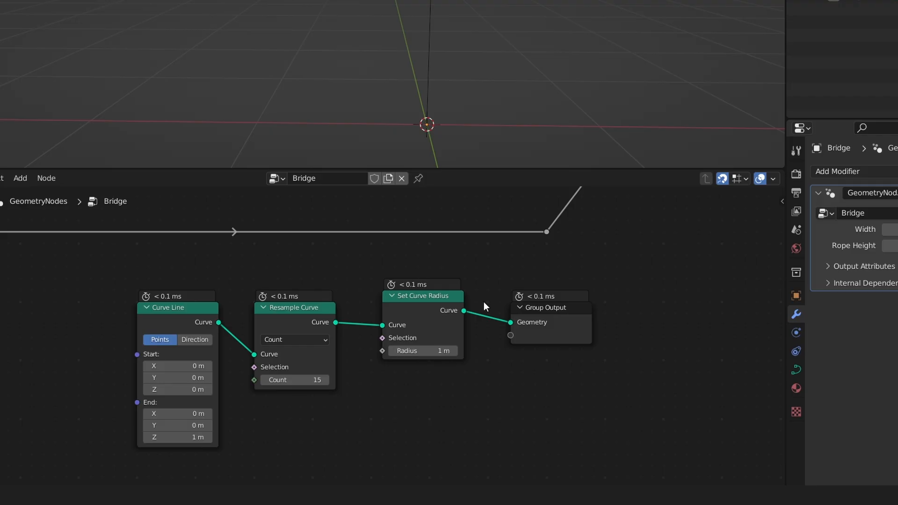
left_click_drag(408, 298, 398, 310)
- Insert a Curve to Mesh node between Set Curve Radius and Group Output
left_click(467, 344)
key("shift+a")
key("s")
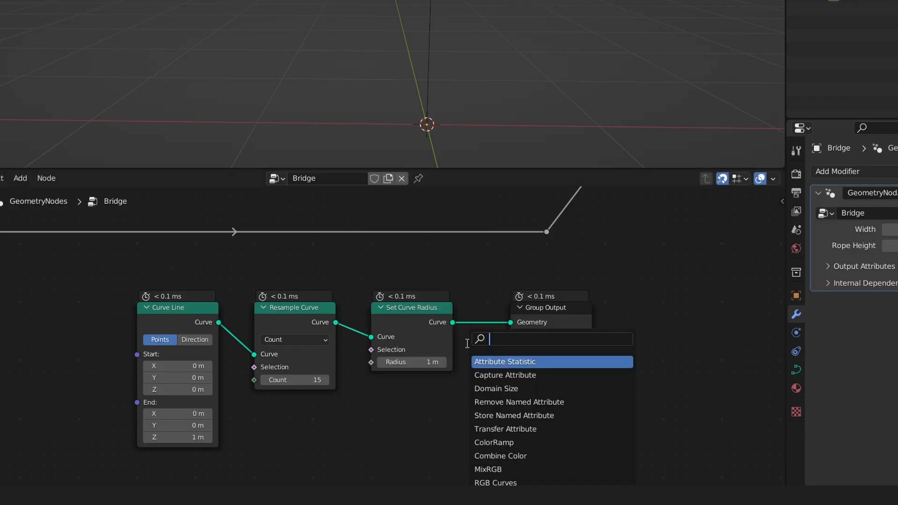
type("cu")
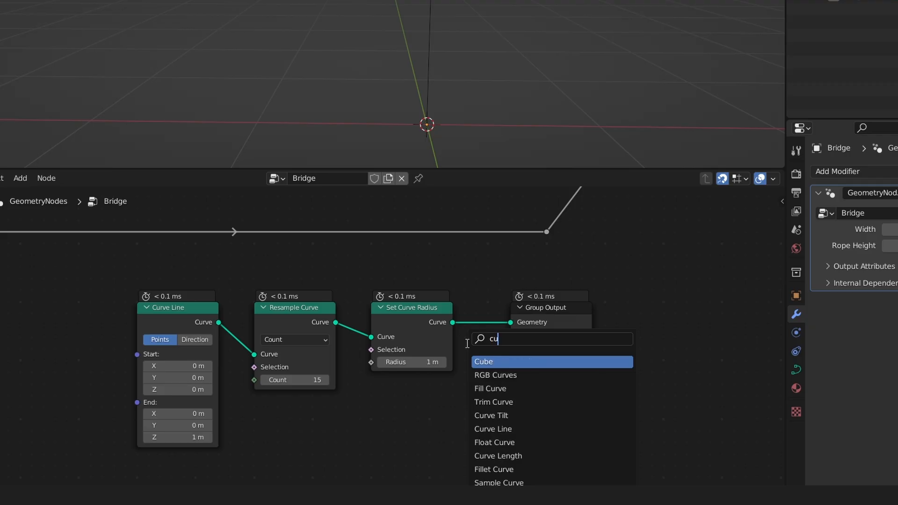
type("rve to")
left_click(506, 362)
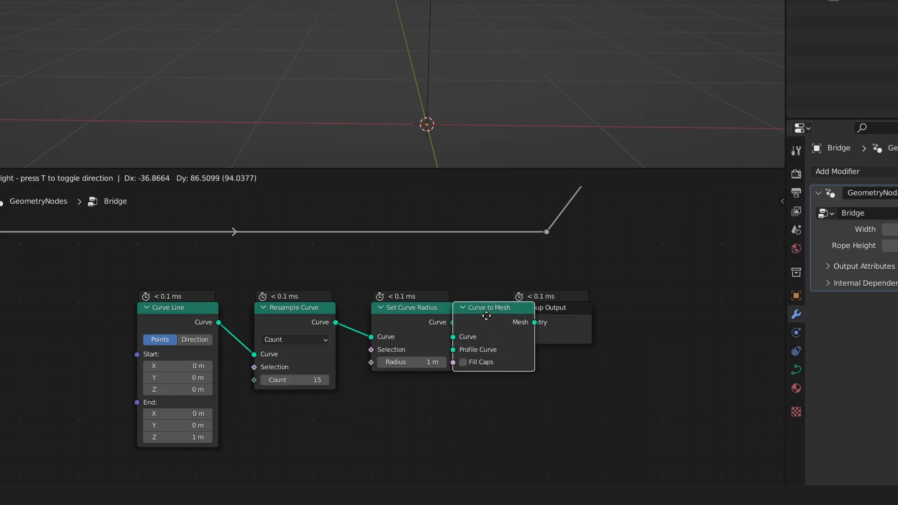
left_click(500, 319)
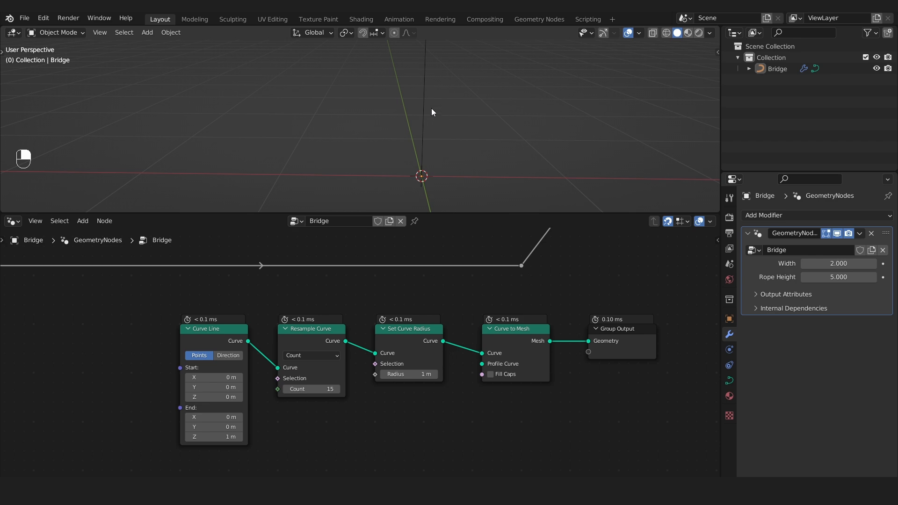
- Add a Star node below Set Curve Radius and connect its Curve output to Curve to Mesh's Profile Curve
key("shift+a")
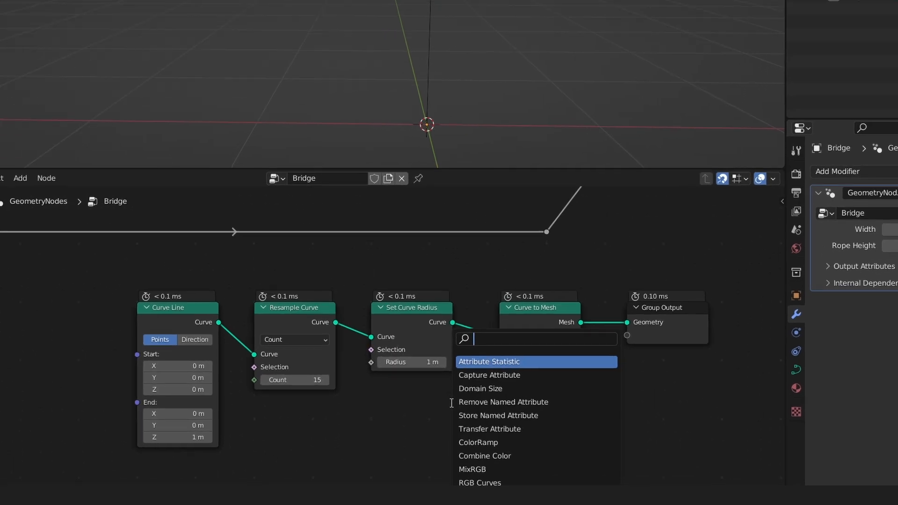
type("star")
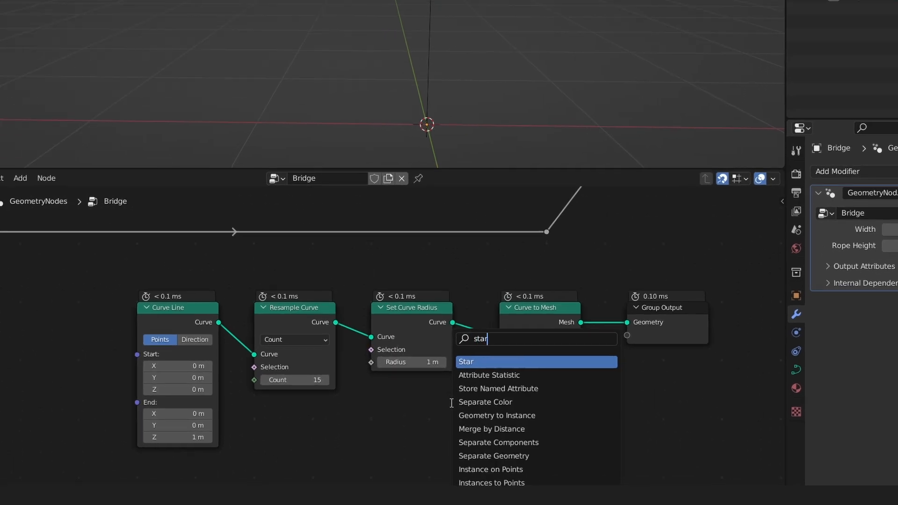
key("Return")
left_click(407, 356)
scroll(431, 403, "down", 2)
middle_click_drag(450, 417, 434, 400)
scroll(434, 398, "up", 3)
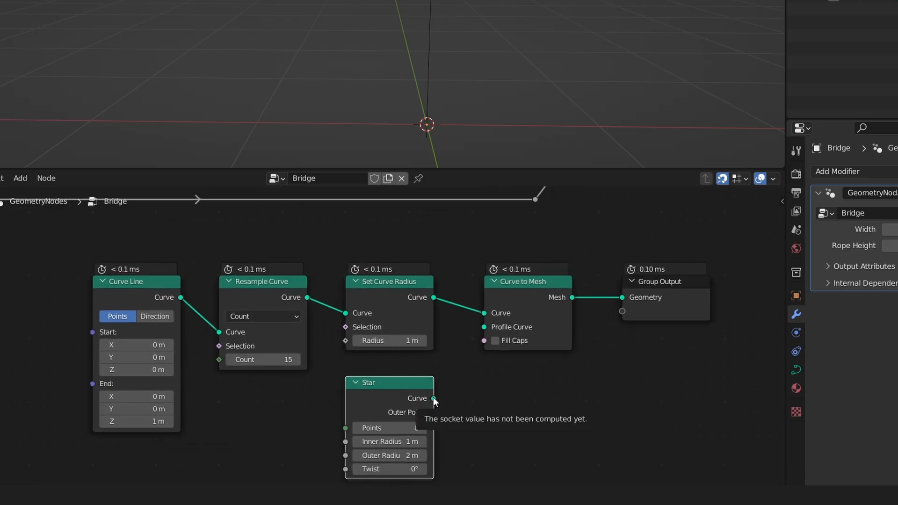
left_click_drag(435, 397, 484, 327)
scroll(543, 17, "down", 4)
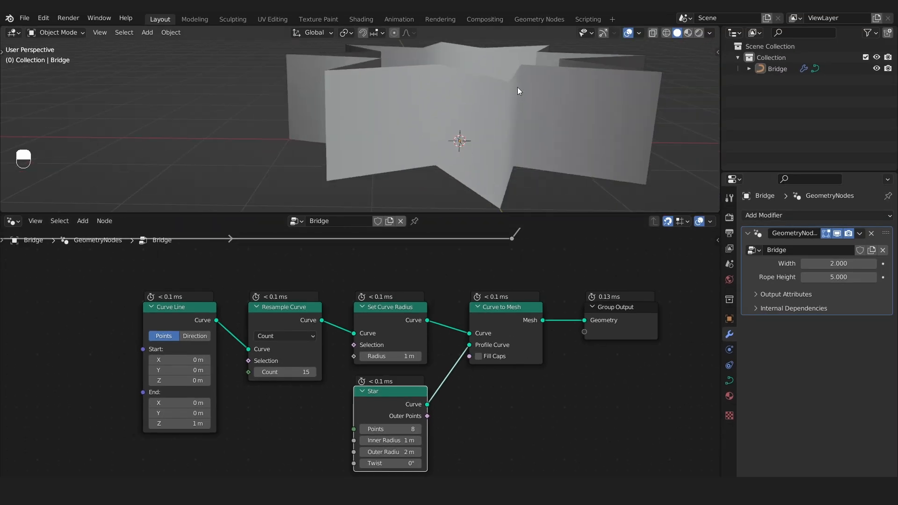
- Reduce the Star node's Points to 3
left_click_drag(542, 18, 526, 38, "alt+shift")
left_click_drag(504, 105, 485, 116, "alt+shift")
left_click_drag(485, 116, 470, 134, "alt")
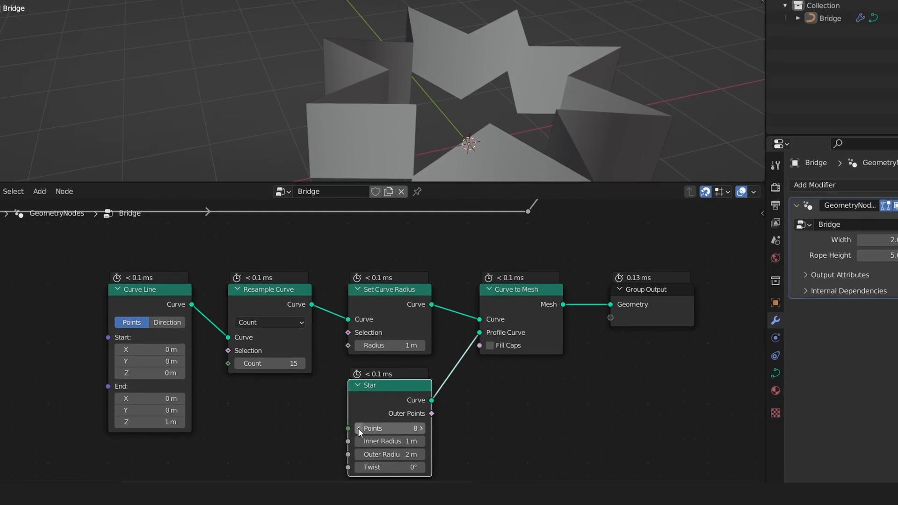
left_click(363, 429)
left_click(363, 430)
left_click(363, 430)
left_click(363, 430)
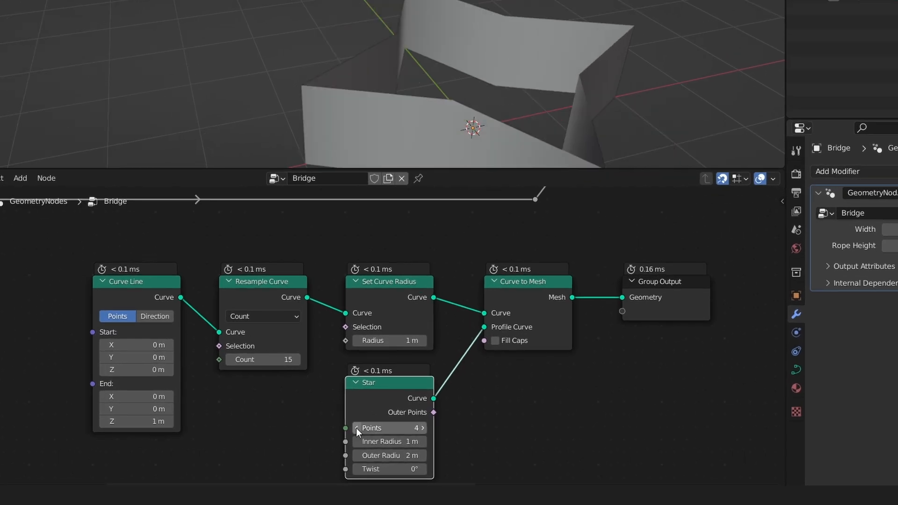
left_click(363, 430)
middle_click_drag(510, 72, 524, 97)
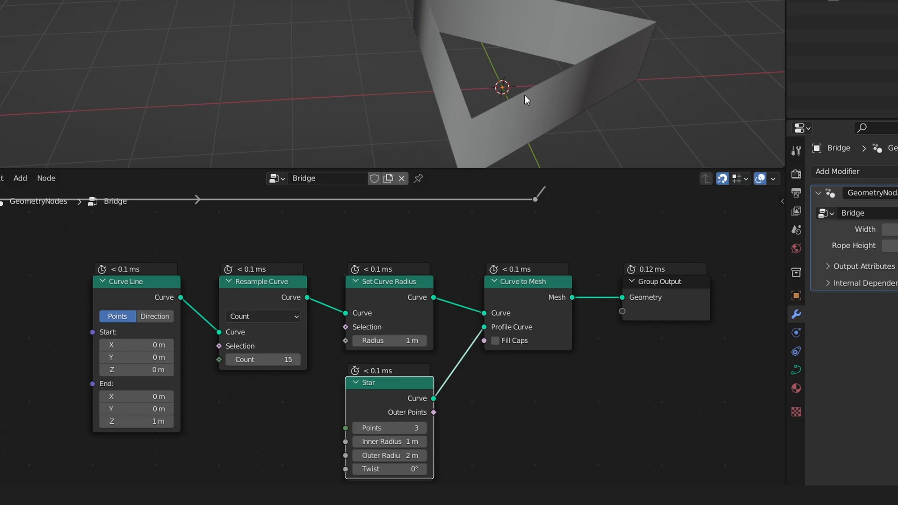
- Set the Star node's Inner Radius to 0.3 m and Outer Radius to 0.5 m
left_click(388, 441)
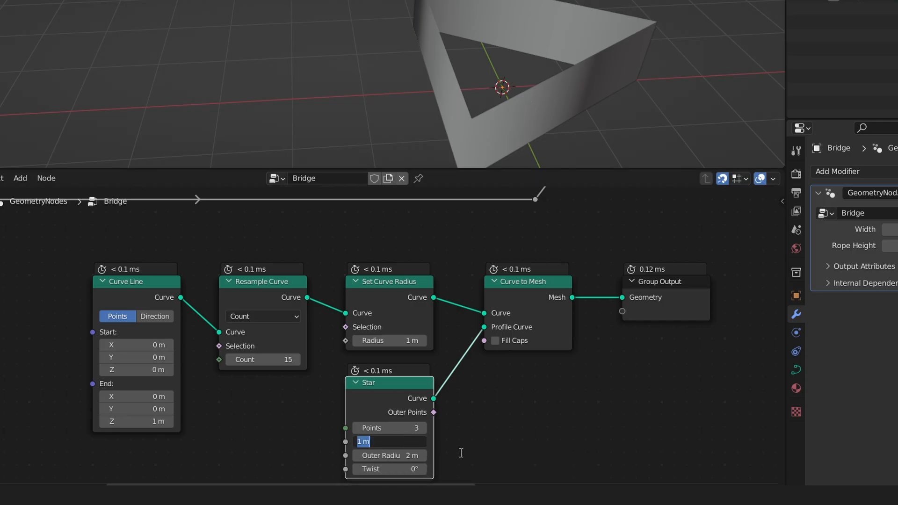
type("0.3")
key("Return")
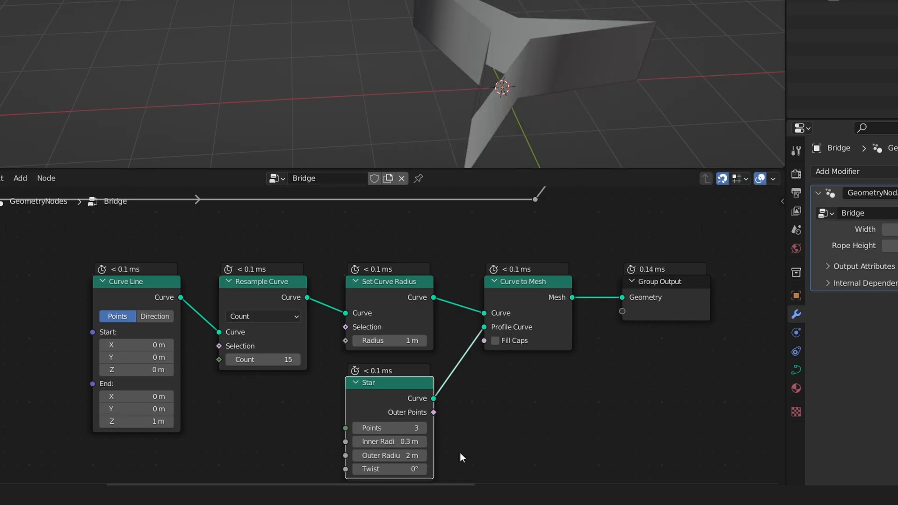
left_click(414, 456)
type("0")
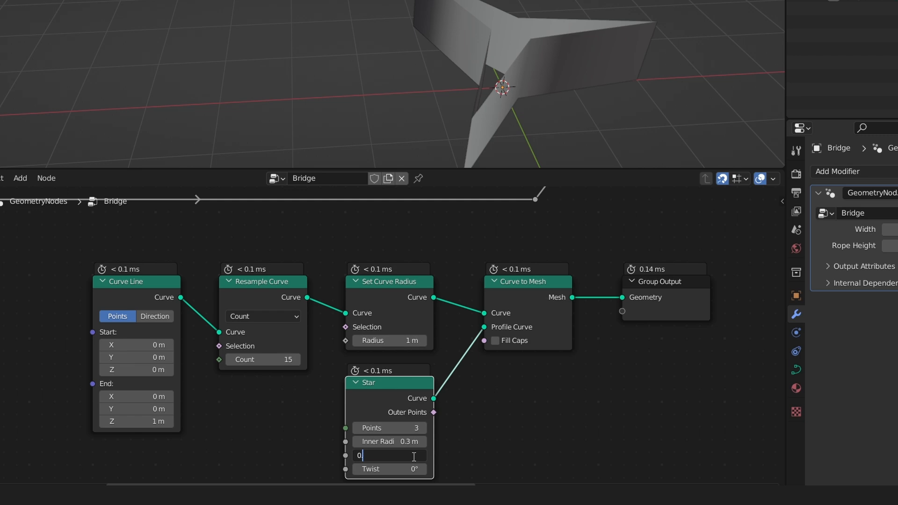
type(".5")
key("Return")
- Enable Fill Caps on the Curve to Mesh node and check the capped post
left_click_drag(487, 161, 410, 139, "alt")
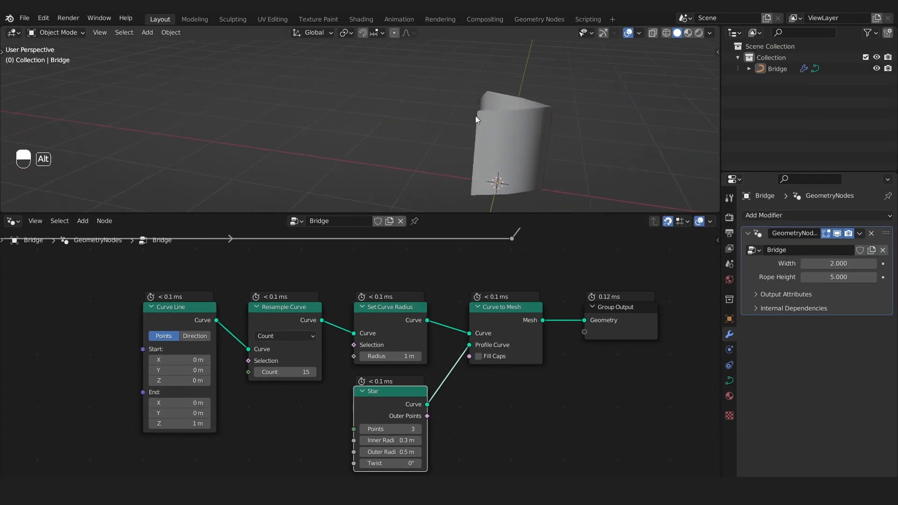
scroll(504, 102, "up", 4)
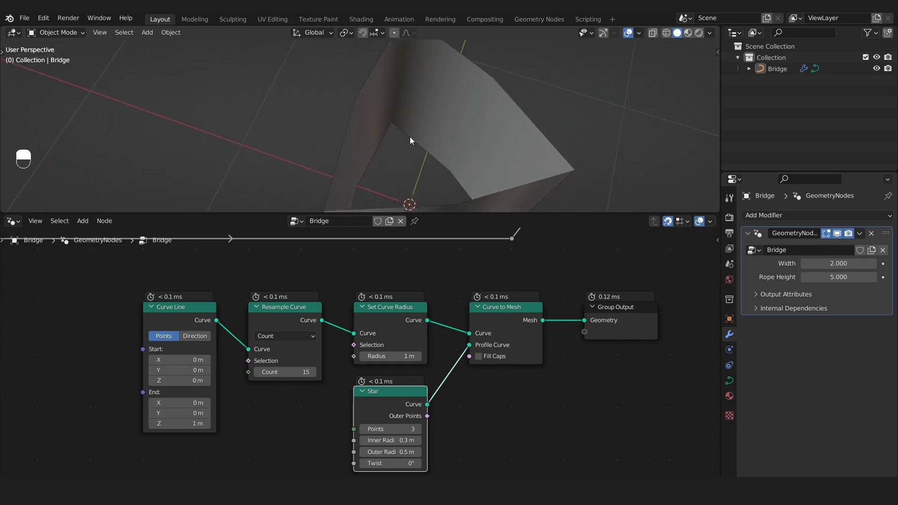
left_click(479, 356)
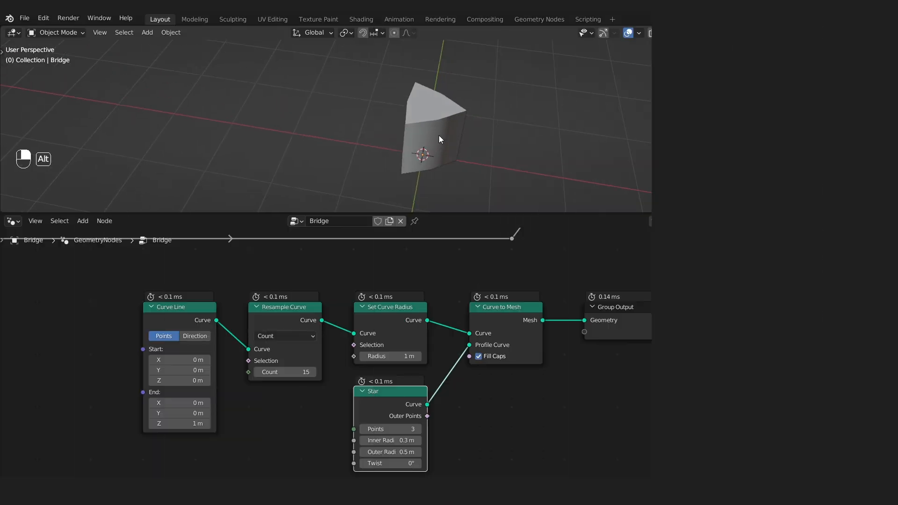
left_click_drag(439, 136, 447, 100, "alt")
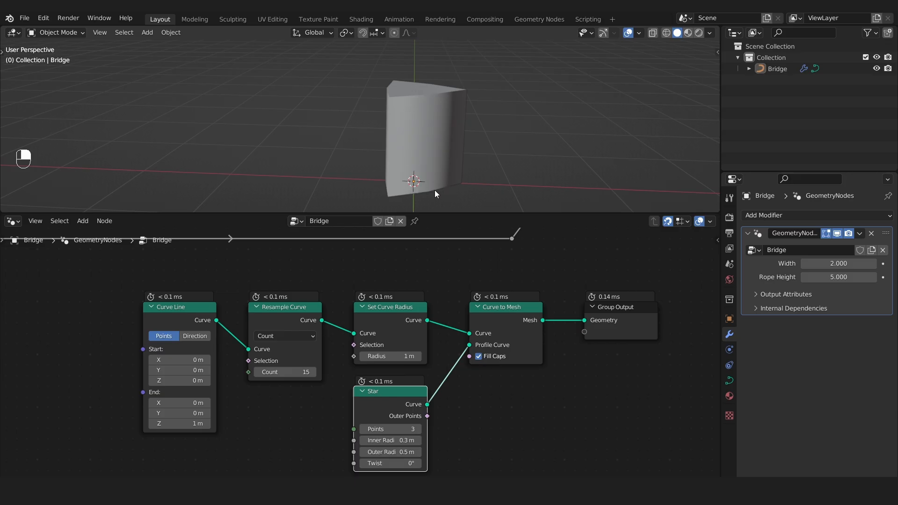
- Try a Radius of 0.4 m on the Set Curve Radius node and reset it to 1 m
scroll(347, 361, "up", 2)
middle_click_drag(439, 349, 509, 304)
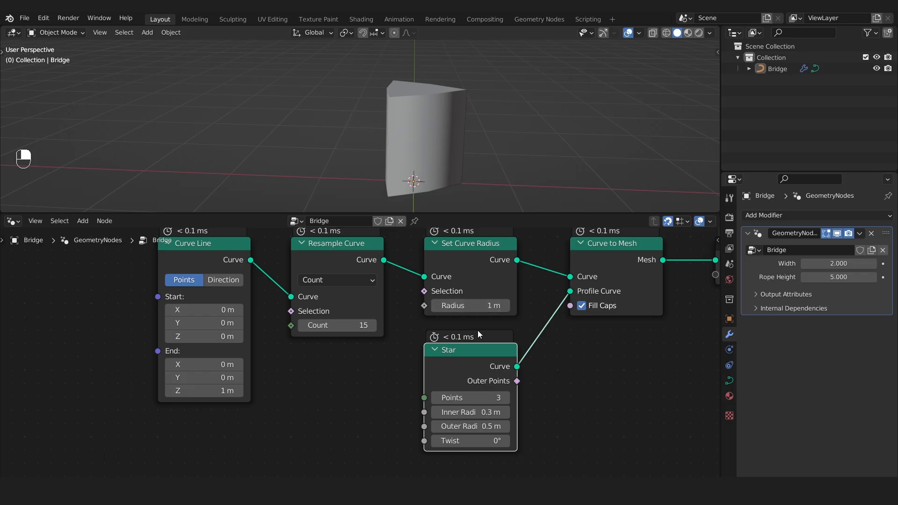
left_click_drag(468, 305, 456, 306)
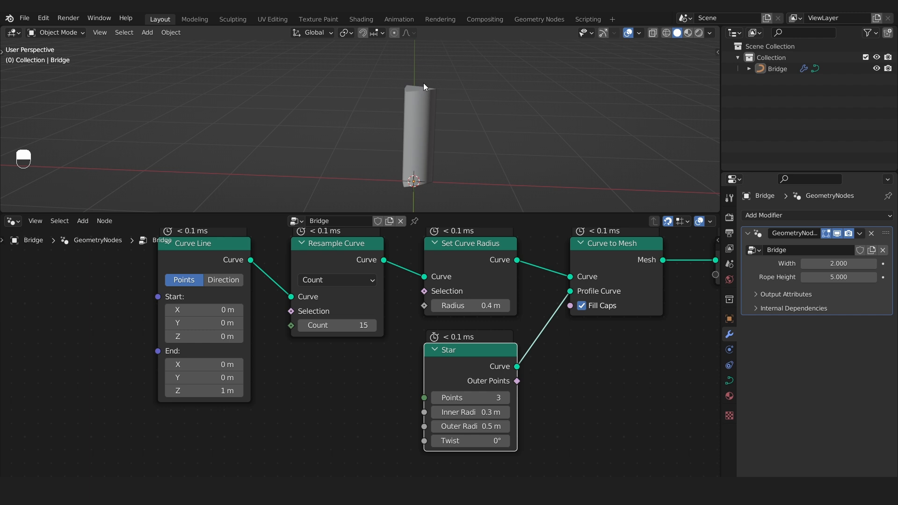
left_click(463, 306)
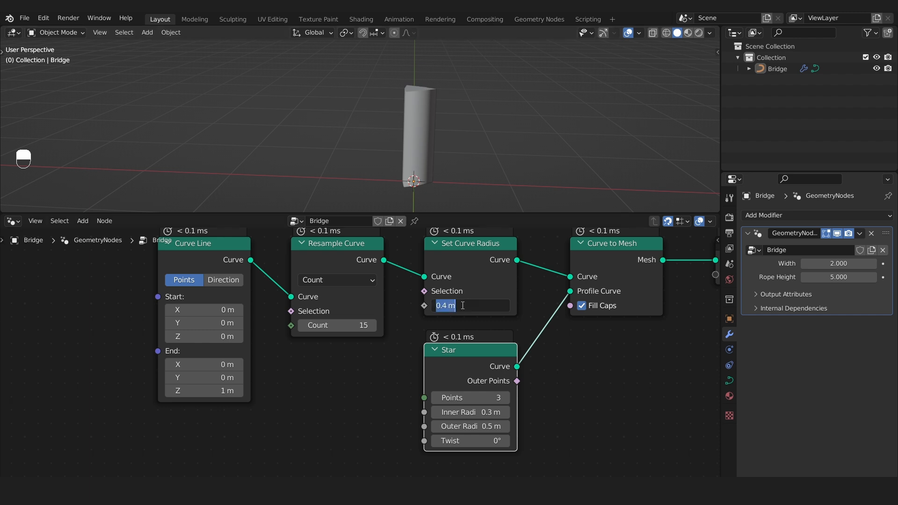
type("1")
key("Return")
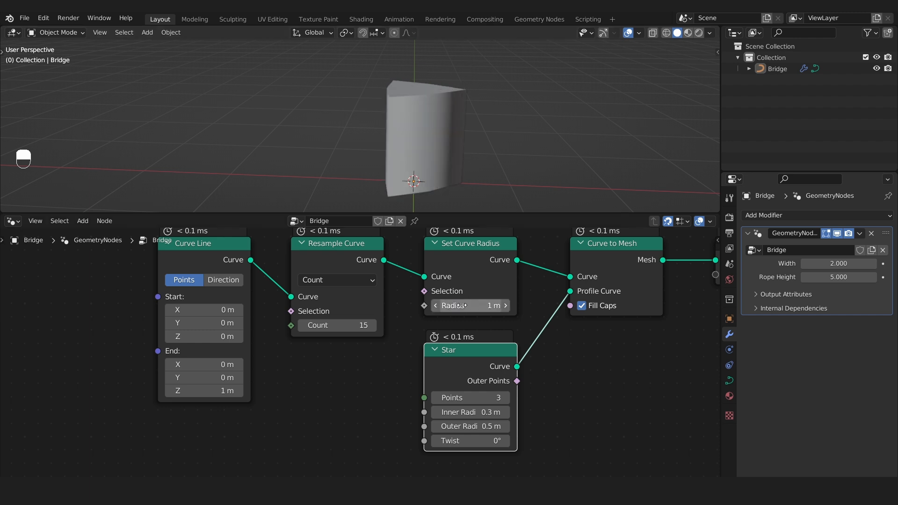
- Add a Map Range node below the Resample Curve node
scroll(339, 384, "down", 2)
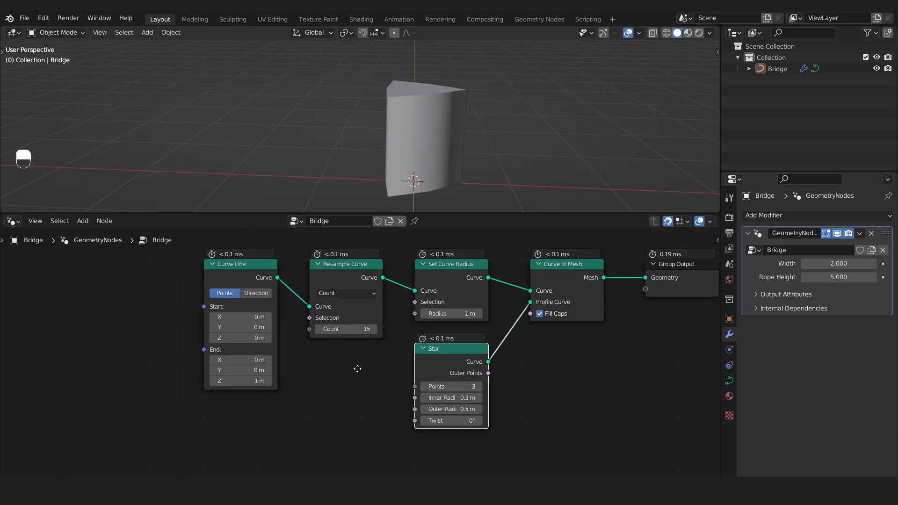
middle_click_drag(357, 366, 386, 350)
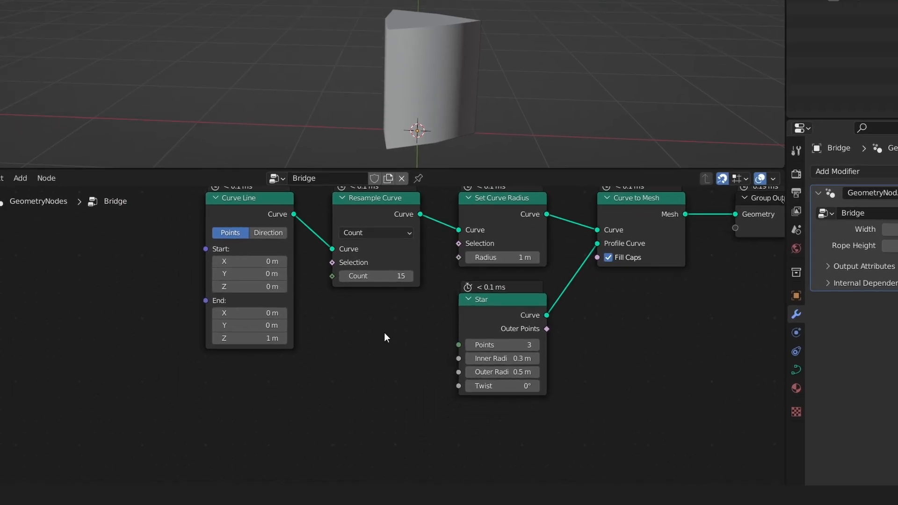
key("shift+a")
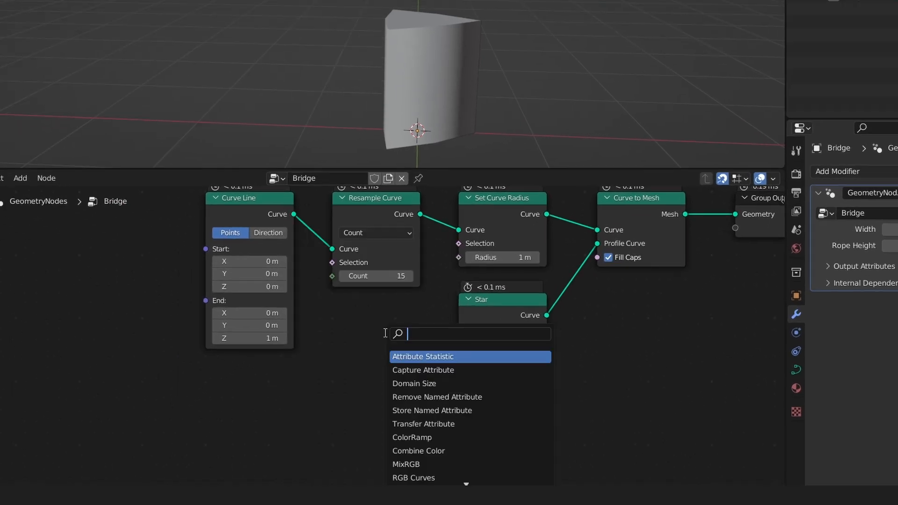
type("map ra")
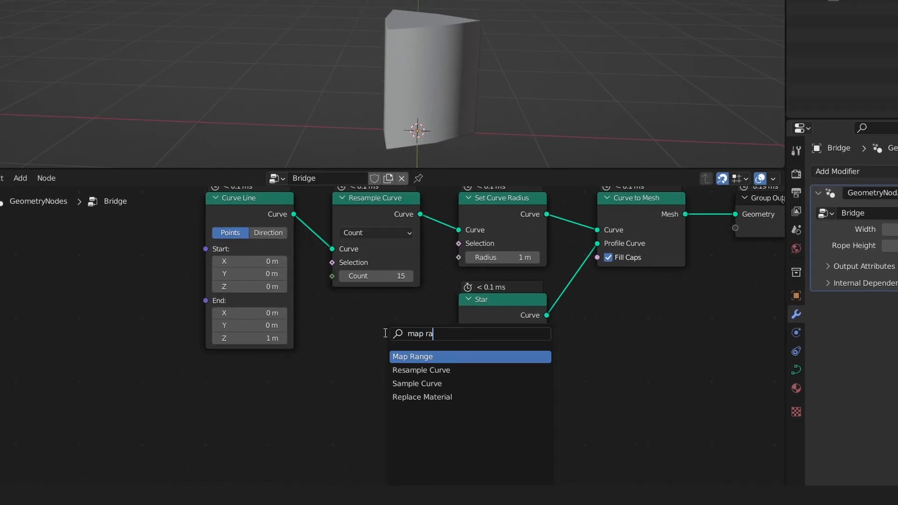
left_click(400, 357)
left_click(349, 341)
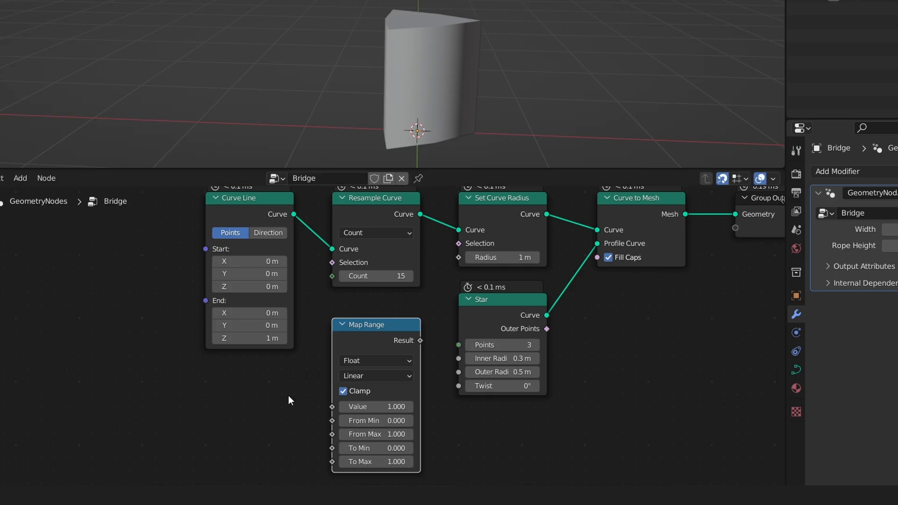
- Add a Spline Parameter node below the Curve Line node, beside Map Range
key("shift+a")
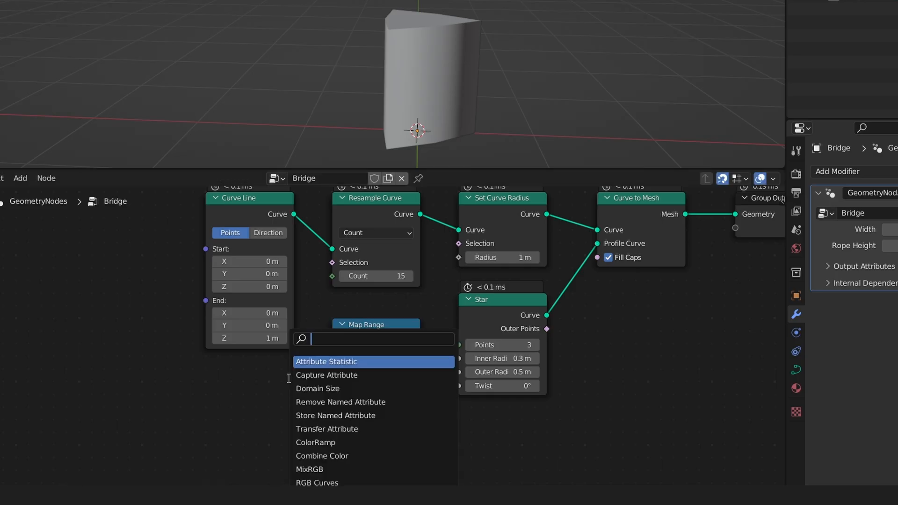
type("spline")
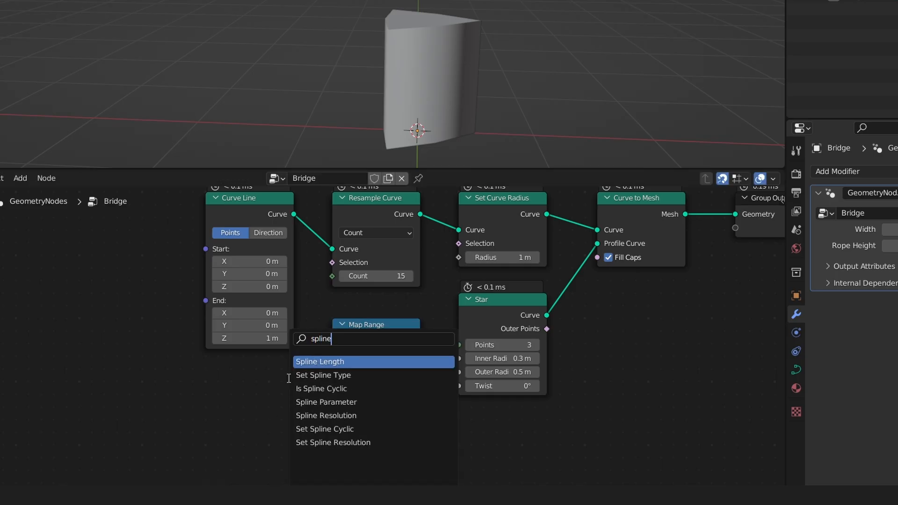
type(" con")
key("BackSpace")
key("BackSpace")
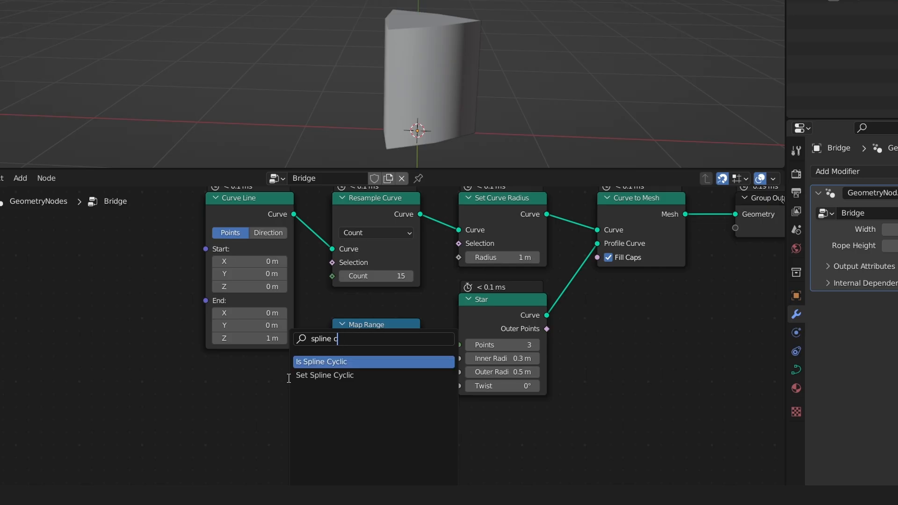
type("param")
key("Return")
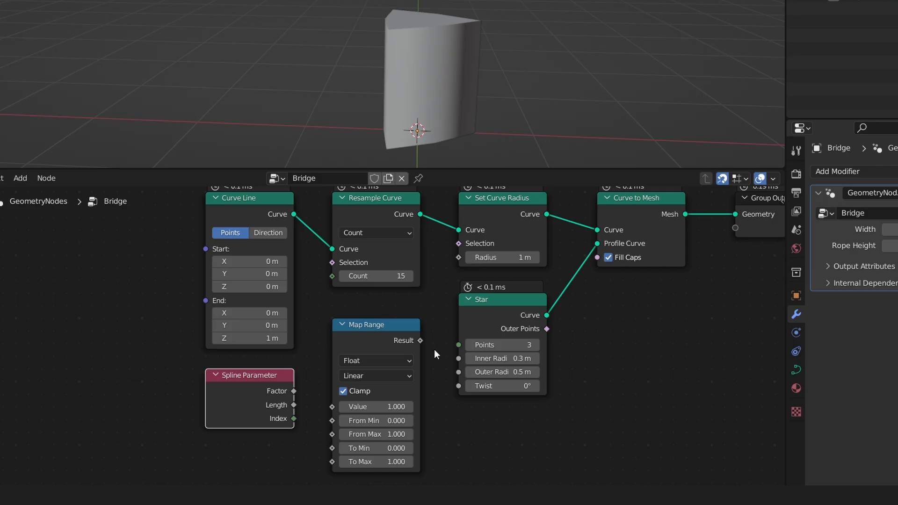
- Connect the Map Range Result to the Set Curve Radius node's Radius, then set Value to 0 and From Min and To Min to 1
left_click_drag(422, 341, 426, 333)
left_click_drag(442, 272, 459, 257)
left_click_drag(374, 449, 397, 407)
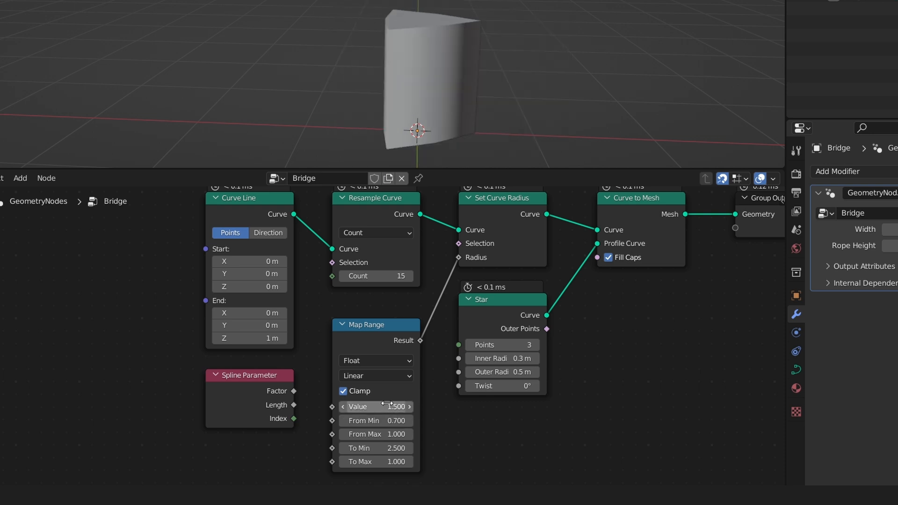
double_click(387, 405)
type("0")
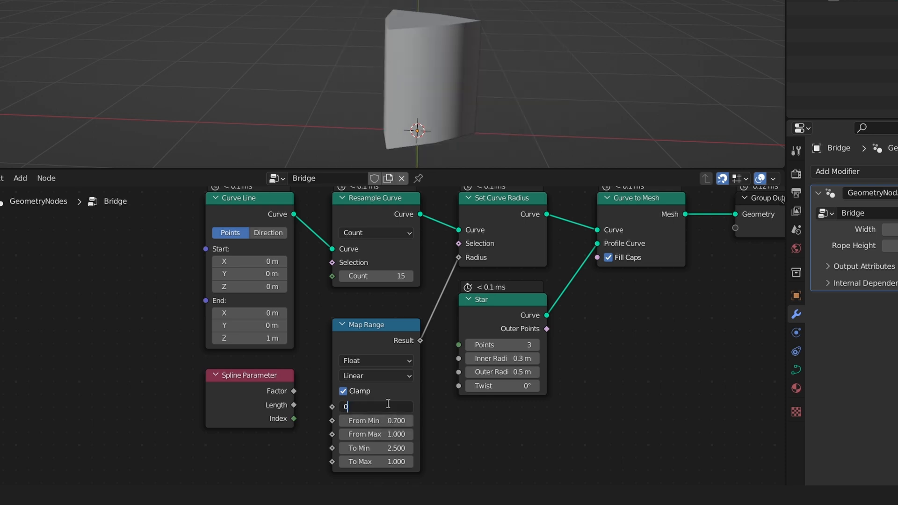
key("Return")
left_click_drag(387, 421, 369, 449)
mouse_move(390, 462)
left_mouse_down()
mouse_move(364, 462)
mouse_move(398, 461)
left_mouse_up()
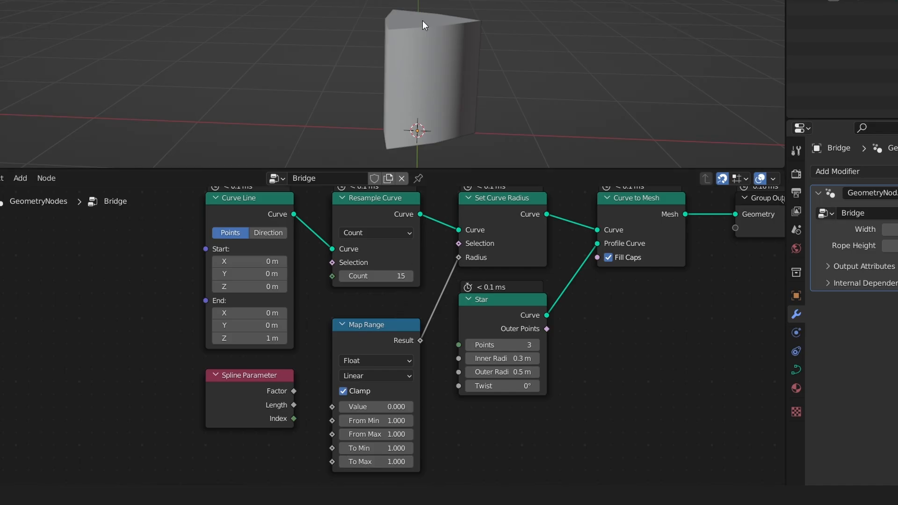
- Annotate the post in the viewport with crosses at its top and base and rings around its top, middle and base
key("d")
left_click_drag(429, 9, 416, 22)
left_click_drag(411, 12, 429, 21)
key("d")
mouse_move(487, 72)
left_mouse_down()
mouse_move(382, 102)
mouse_move(372, 80)
left_mouse_up()
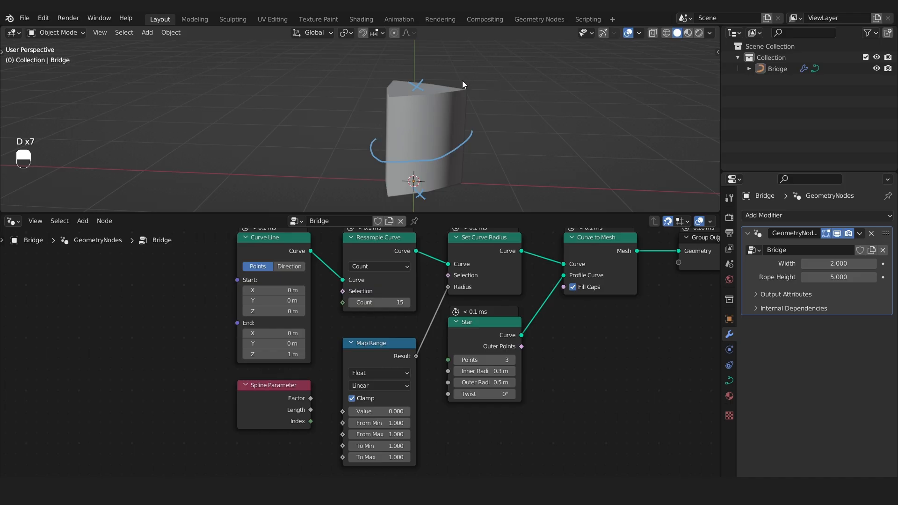
mouse_move(465, 70)
left_mouse_down()
mouse_move(413, 104)
mouse_move(469, 88)
left_mouse_up()
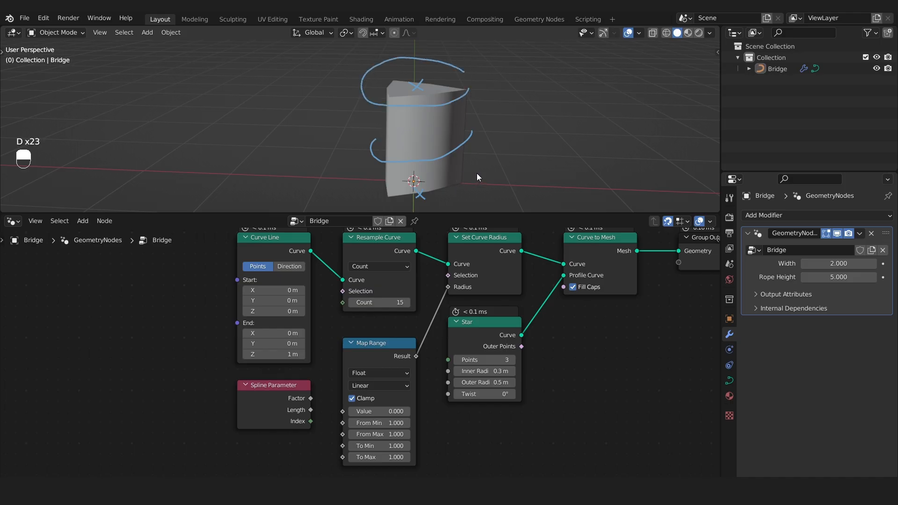
mouse_move(477, 173)
left_mouse_down()
mouse_move(405, 209)
mouse_move(372, 194)
left_mouse_up()
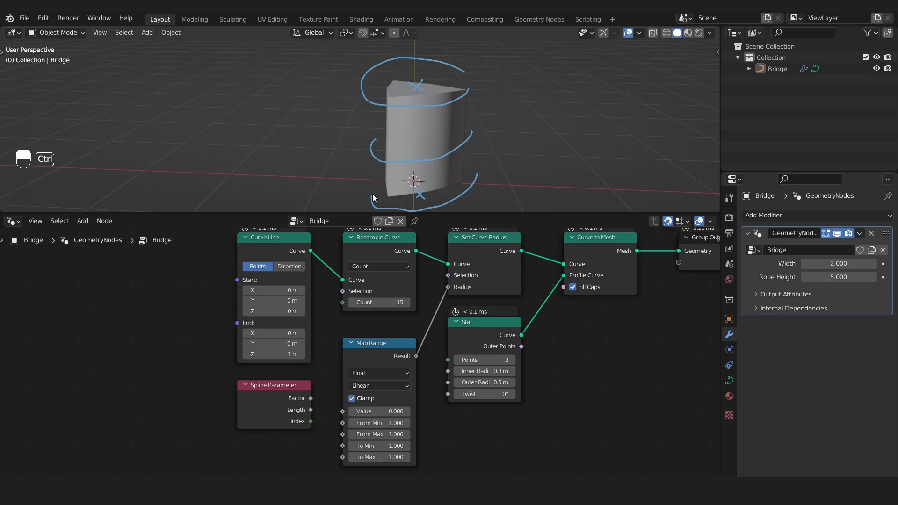
- Undo all annotation strokes drawn around the post
key("ctrl+z")
key("ctrl+z")
key("ctrl+z")
key("ctrl+z")
key("ctrl+z")
key("ctrl+z")
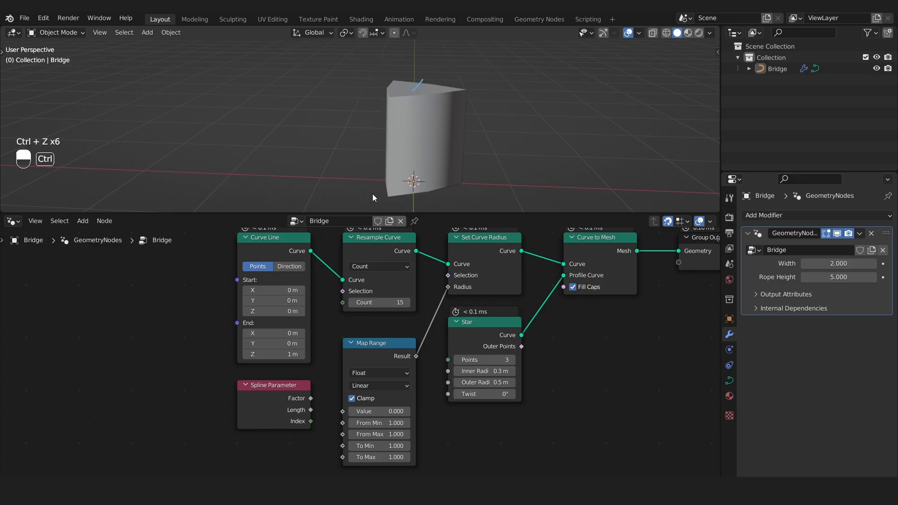
key("ctrl+z")
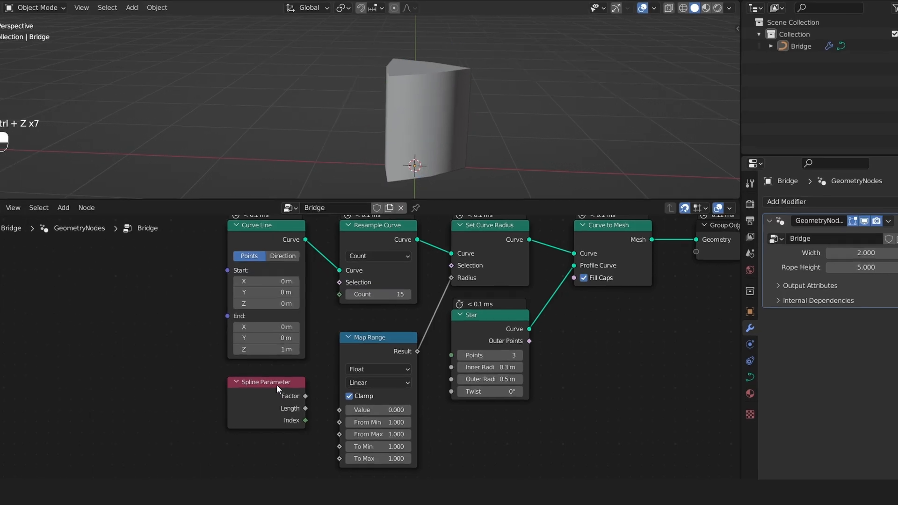
- Try connecting the Spline Parameter Factor directly to the Radius of the Set Curve Radius node
left_click(277, 385)
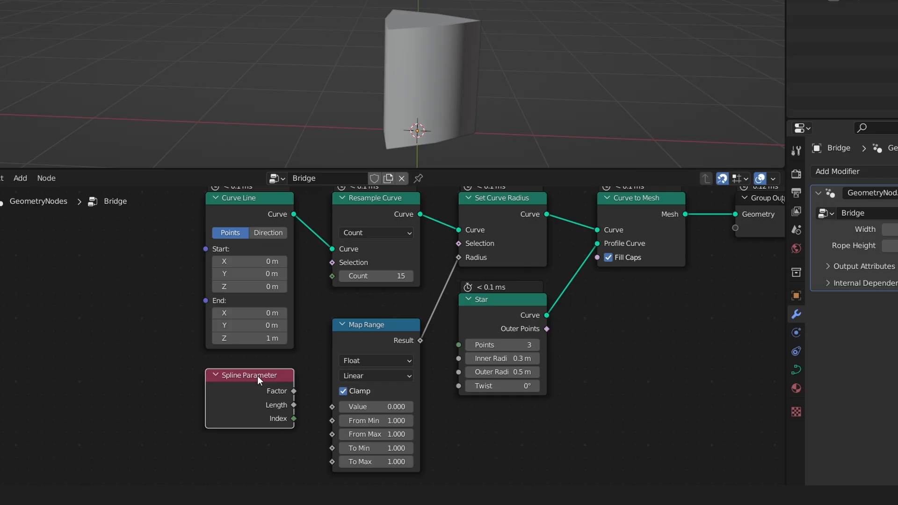
mouse_move(295, 392)
left_click_drag(296, 392, 461, 257)
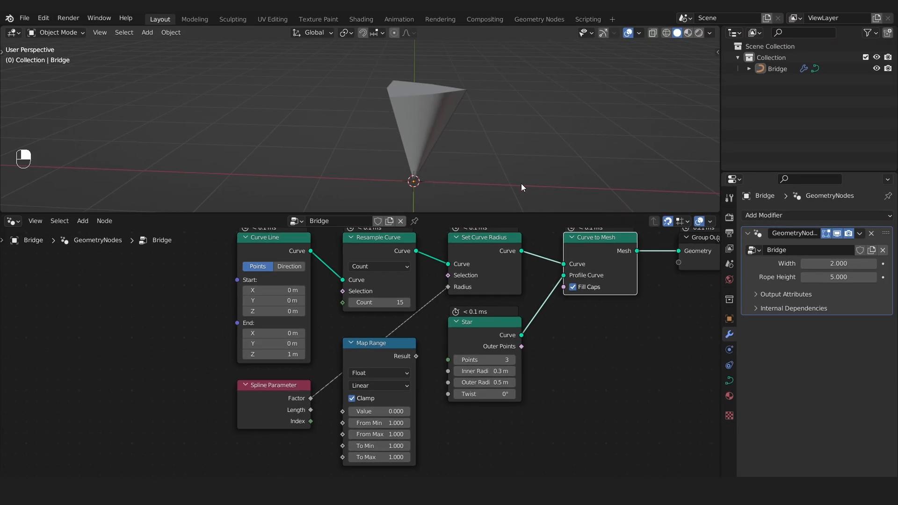
- Annotate an upward arrow labelled 0 to 1 beside the cone and trace both of its slanted edges
mouse_move(527, 186)
left_mouse_down()
mouse_move(535, 57)
mouse_move(560, 50)
left_mouse_up()
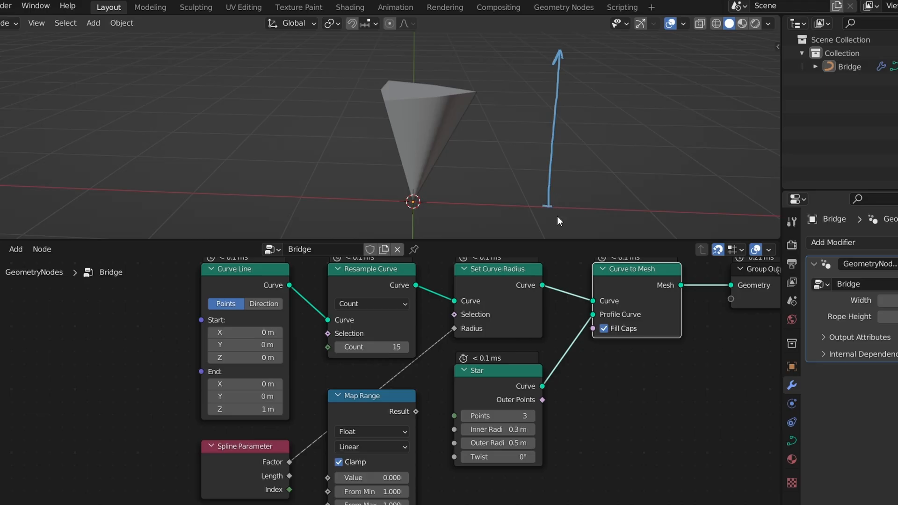
left_click_drag(559, 209, 561, 210)
left_click_drag(573, 53, 583, 63)
mouse_move(415, 196)
left_mouse_down()
mouse_move(406, 201)
mouse_move(421, 202)
mouse_move(476, 97)
left_mouse_up()
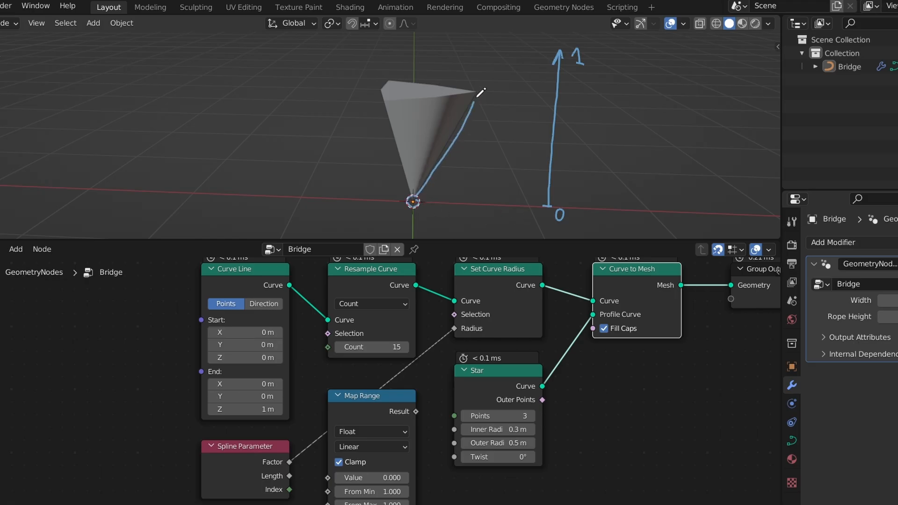
left_click_drag(414, 196, 374, 106)
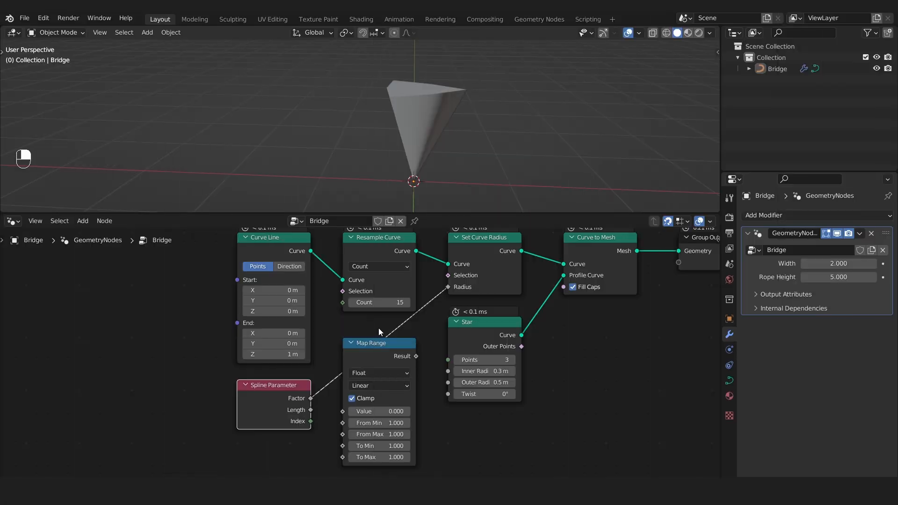
- Cut the direct Factor-to-Radius link and route Factor through the Map Range Value, with Result feeding the Set Curve Radius node's Radius
mouse_move(376, 329)
right_mouse_down("ctrl")
mouse_move(435, 323)
mouse_move(428, 330)
right_mouse_up("ctrl")
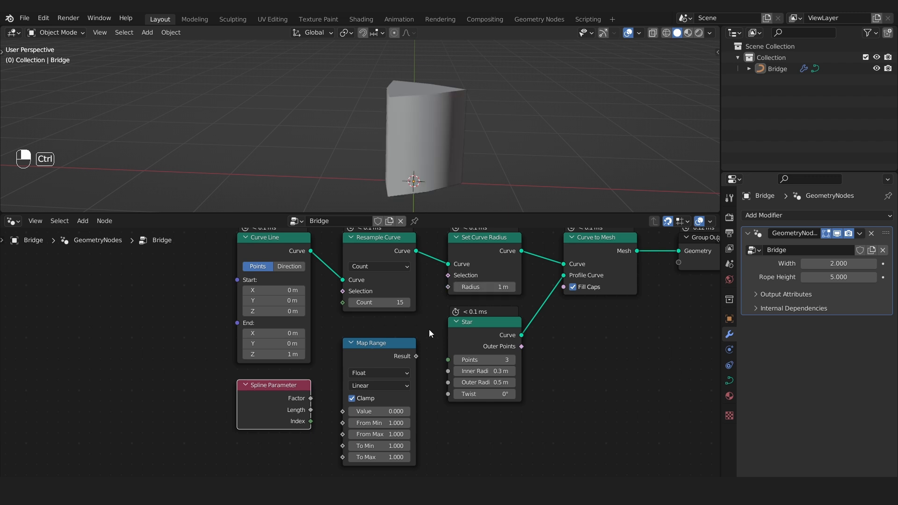
left_click_drag(310, 398, 343, 411)
left_click_drag(416, 356, 451, 288)
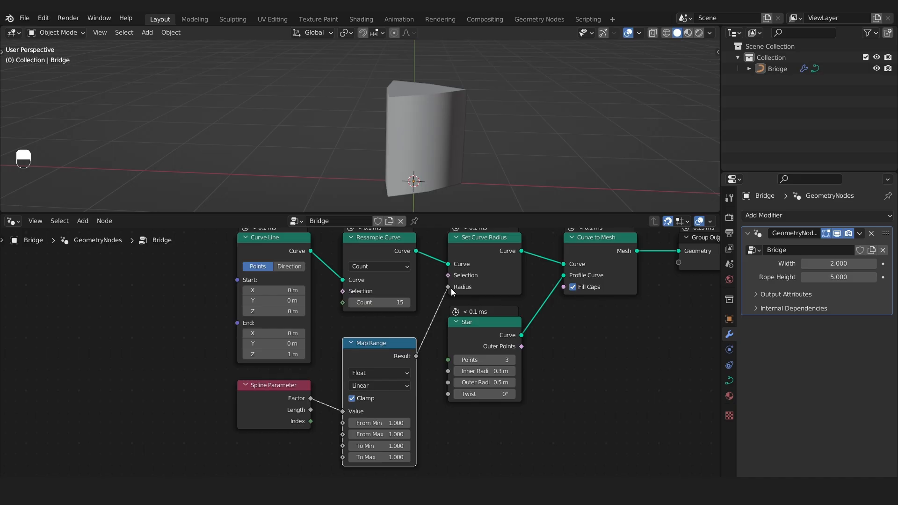
- Set the Map Range node's From Min to 0 and To Max to 0.5 to taper the post
left_click(374, 422)
type("0")
key("Return")
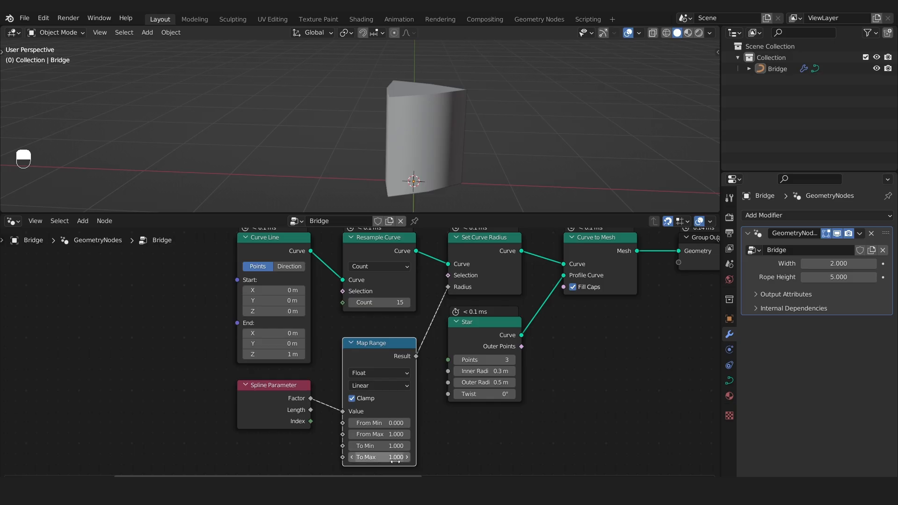
left_click_drag(392, 461, 323, 460, "shift")
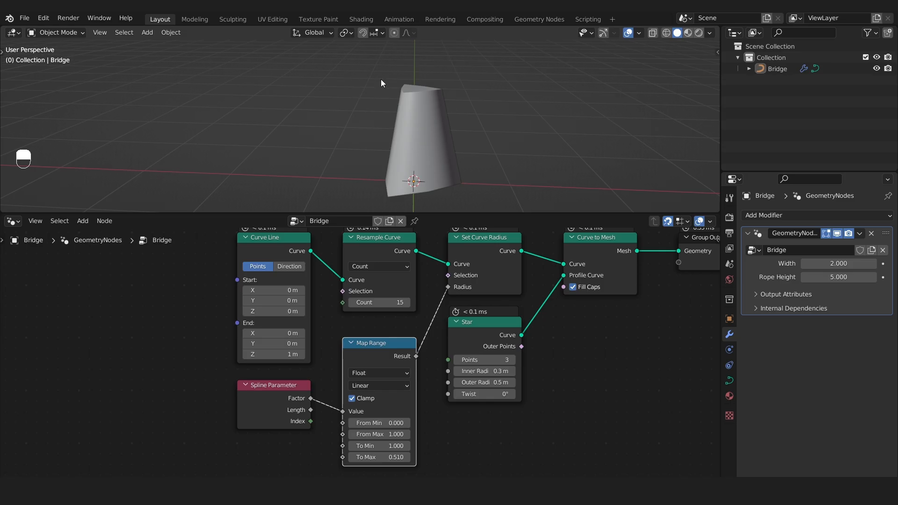
left_click(383, 458)
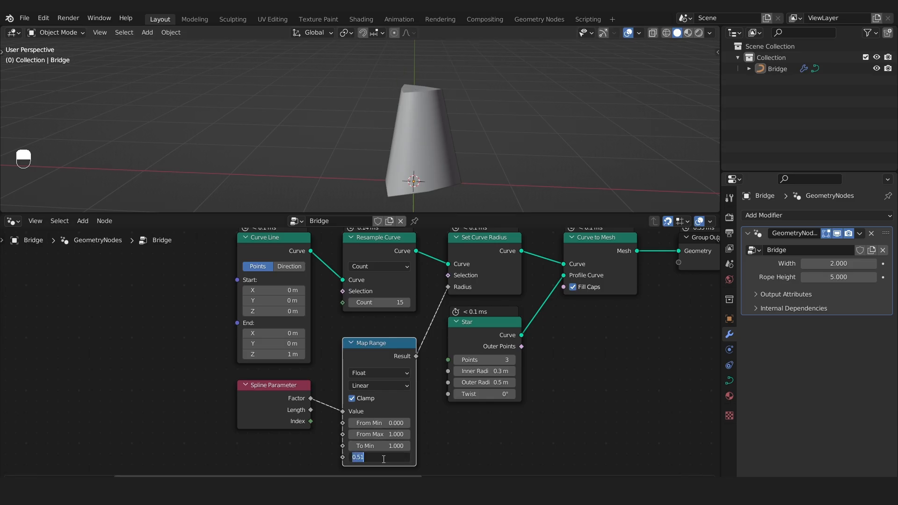
type("0.5")
key("Return")
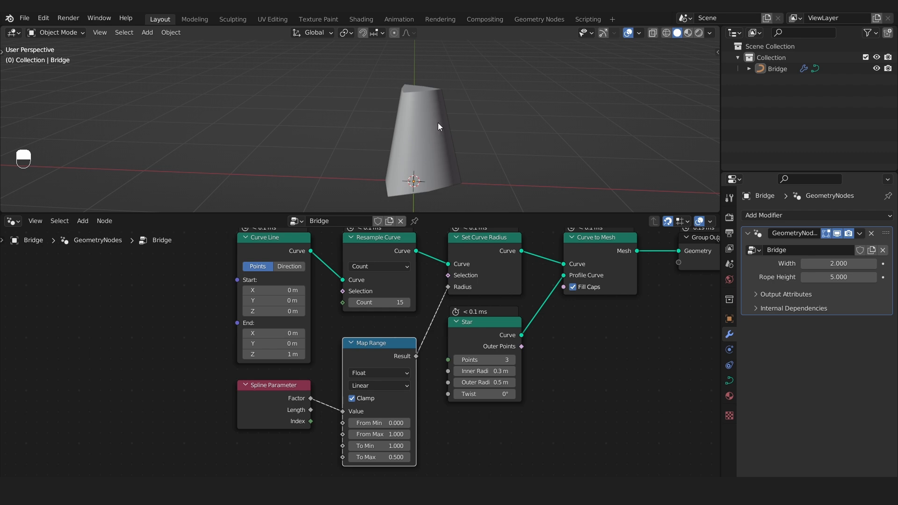
- Move the Group Output beside the ropes' Curve to Mesh node and connect that node's Mesh to its Geometry input
scroll(562, 367, "down", 5)
middle_click_drag(569, 336, 207, 416)
scroll(210, 403, "down", 4)
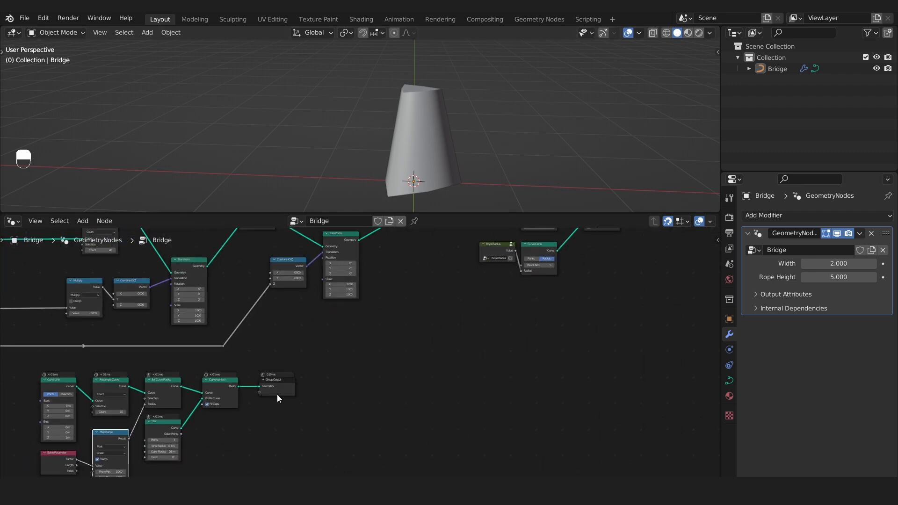
left_click_drag(276, 383, 701, 260)
middle_click_drag(702, 260, 436, 396)
scroll(436, 396, "up", 7)
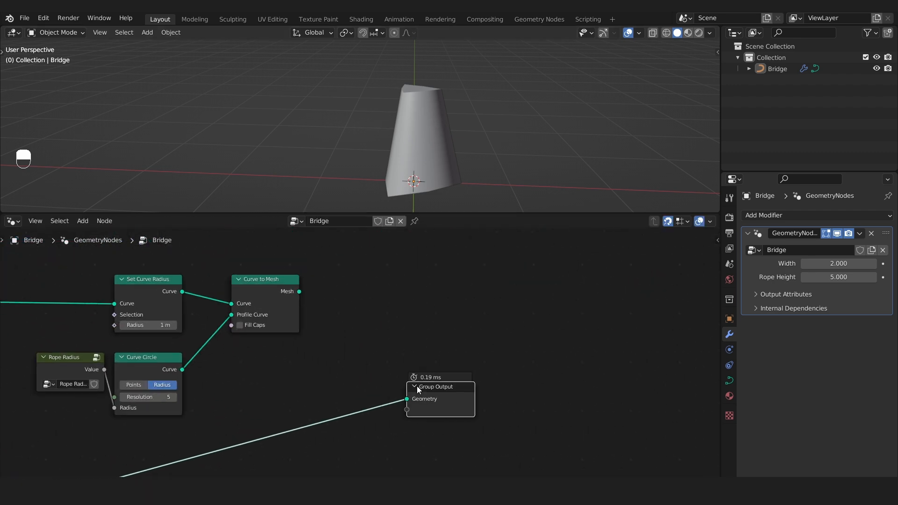
left_click_drag(424, 390, 449, 299)
left_click_drag(299, 292, 426, 311)
scroll(380, 136, "down", 4)
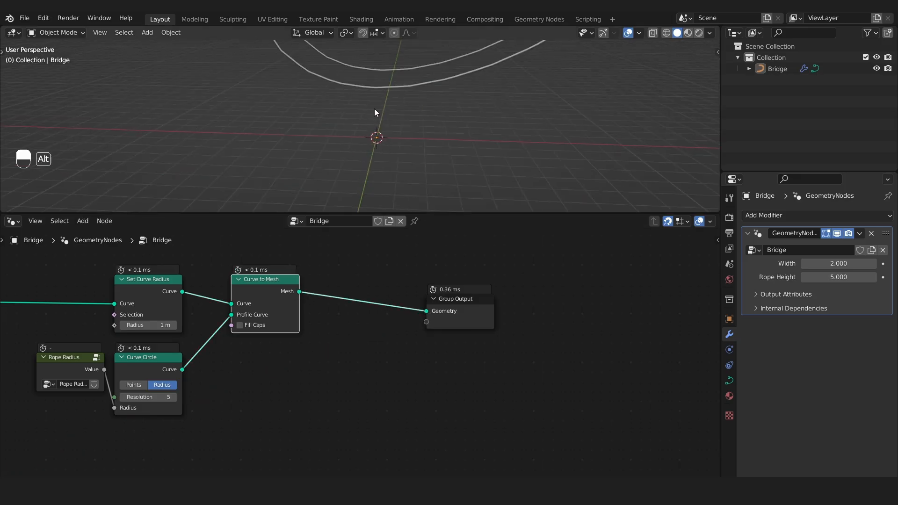
middle_click_drag(374, 110, 418, 126)
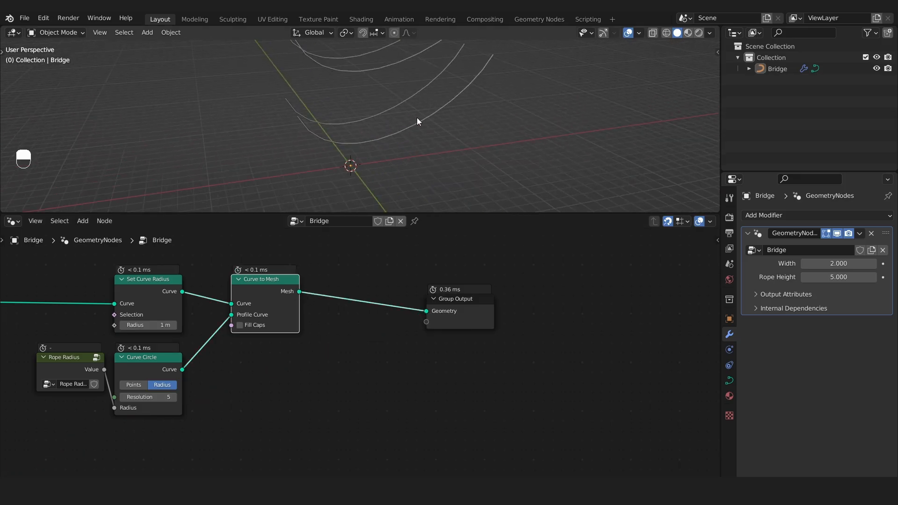
- Join the post's and the ropes' Curve to Mesh outputs in a Join Geometry node feeding the Group Output
scroll(408, 300, "down", 3)
scroll(344, 324, "down", 1)
scroll(343, 325, "up", 1)
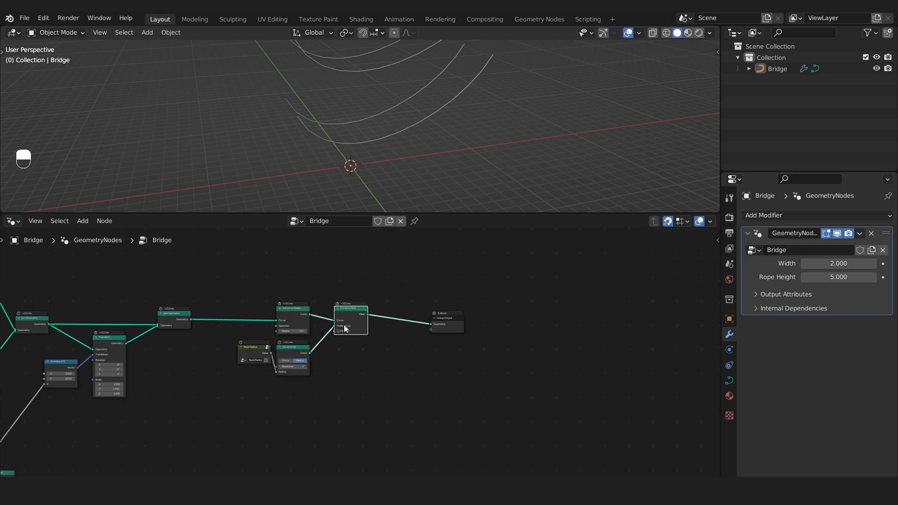
scroll(352, 310, "up", 2)
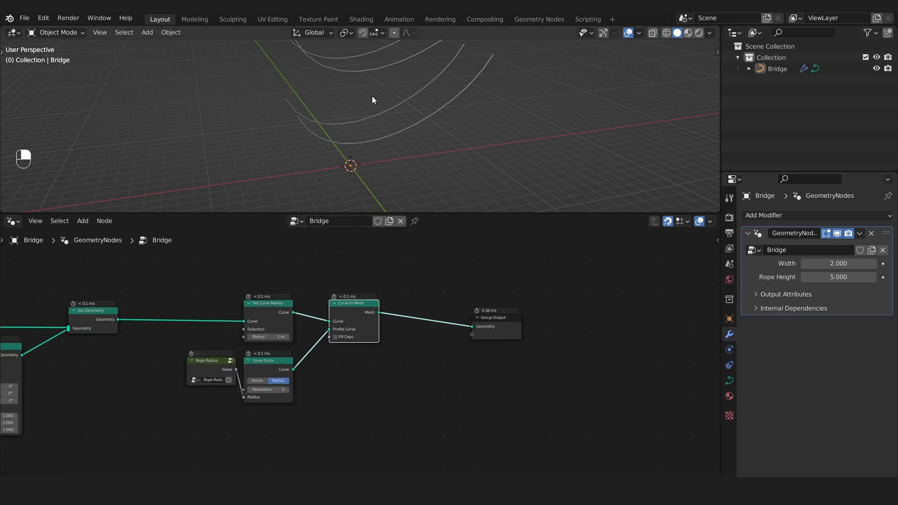
scroll(337, 343, "down", 4)
scroll(154, 397, "down", 3)
middle_click_drag(155, 397, 383, 293)
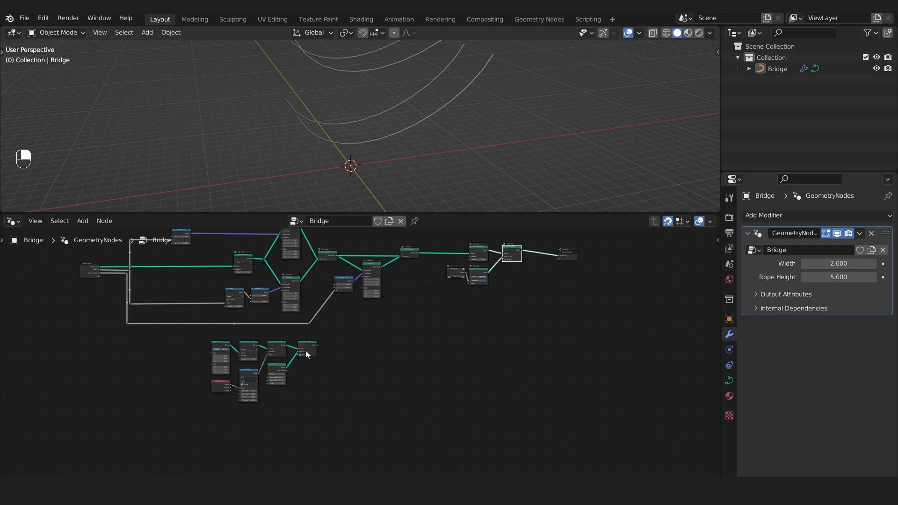
scroll(533, 290, "up", 1)
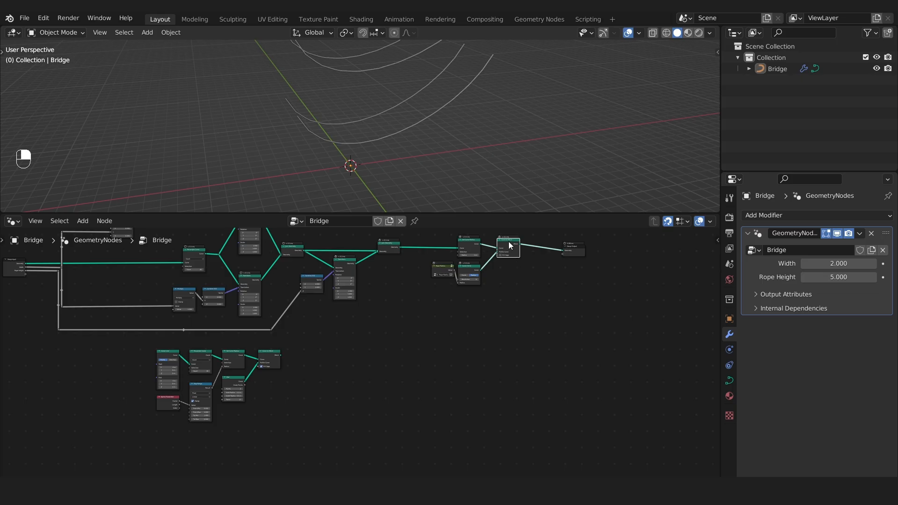
left_click(275, 355)
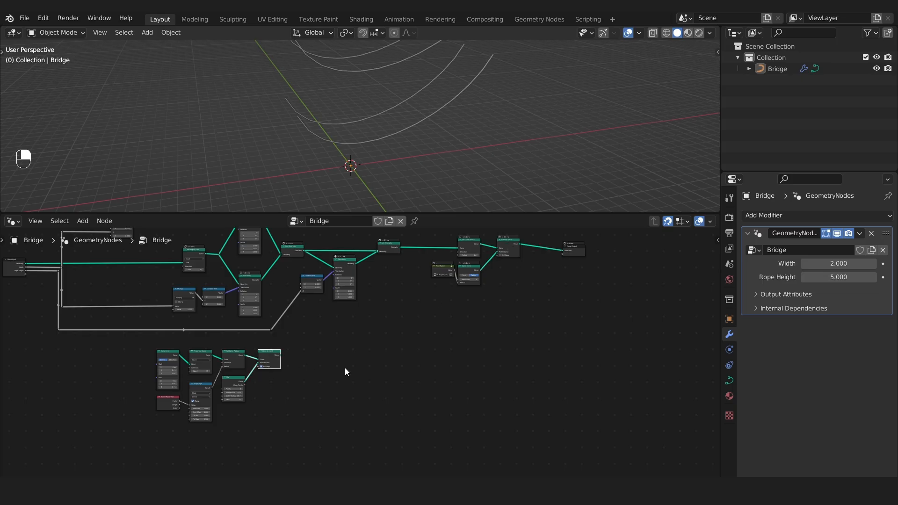
left_click(514, 257)
right_click_drag(512, 249, 276, 364, "ctrl+shift")
scroll(554, 292, "up", 2)
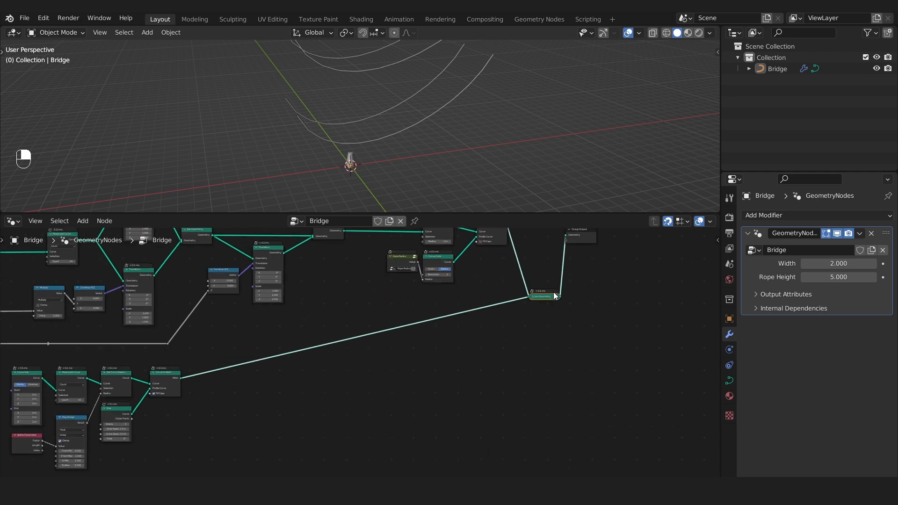
scroll(554, 296, "up", 5)
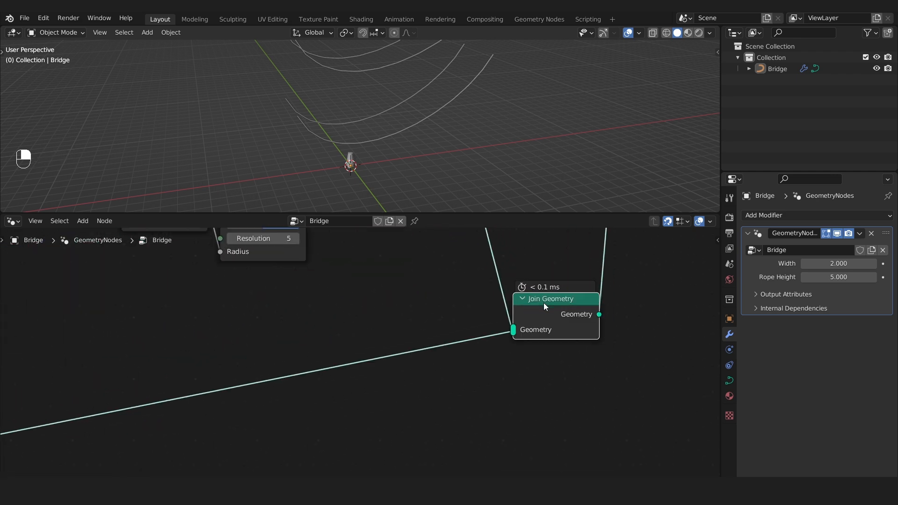
- Place the Join Geometry node between the ropes' Curve to Mesh node and the Group Output
scroll(544, 302, "down", 8)
left_click_drag(495, 370, 496, 318)
scroll(352, 165, "up", 3)
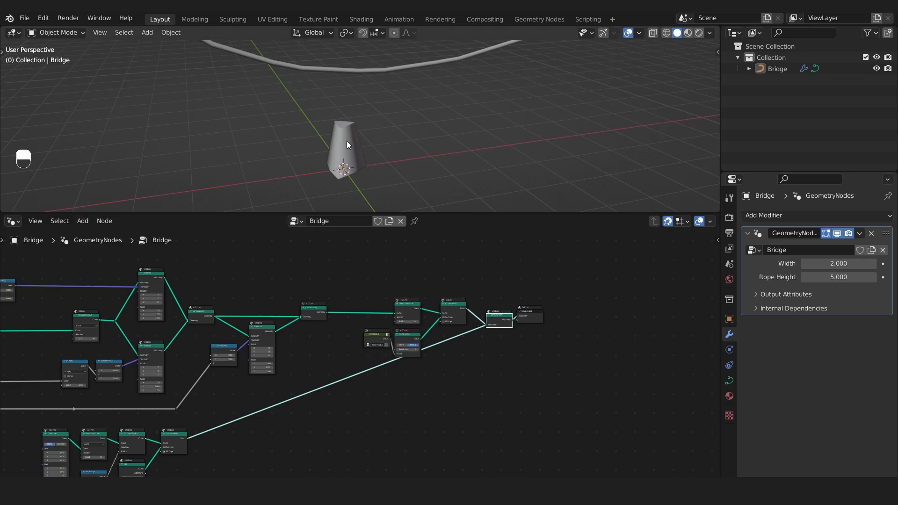
- Examine the post's size and position in relation to the four bridge ropes
scroll(347, 141, "down", 5)
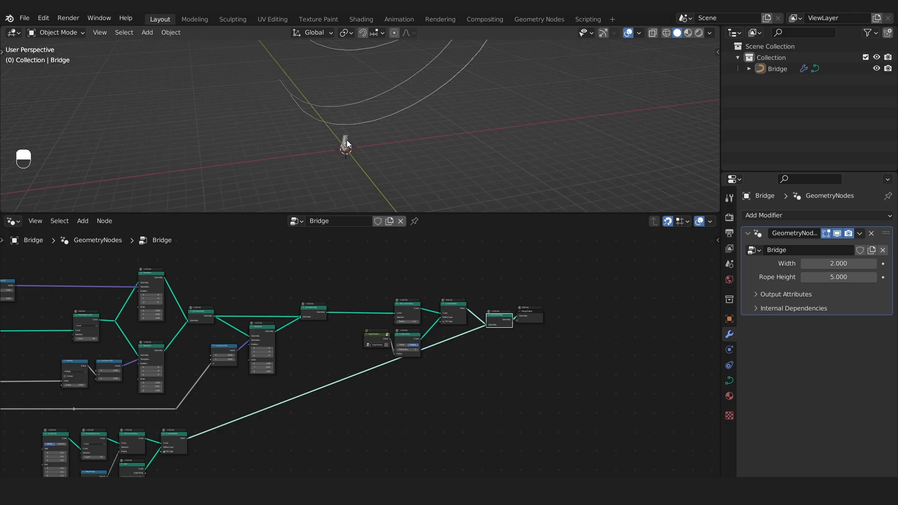
left_click_drag(333, 137, 369, 152, "alt")
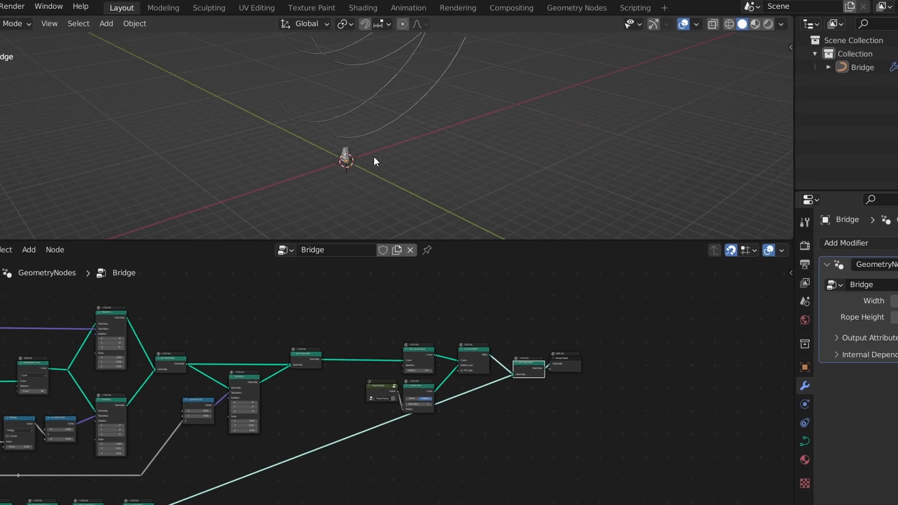
left_click(351, 179)
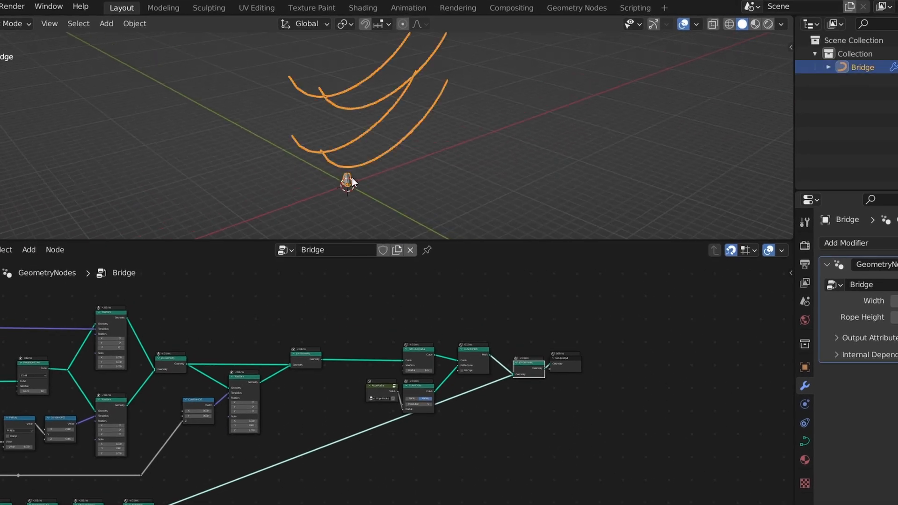
left_click(473, 179)
scroll(325, 98, "up", 3)
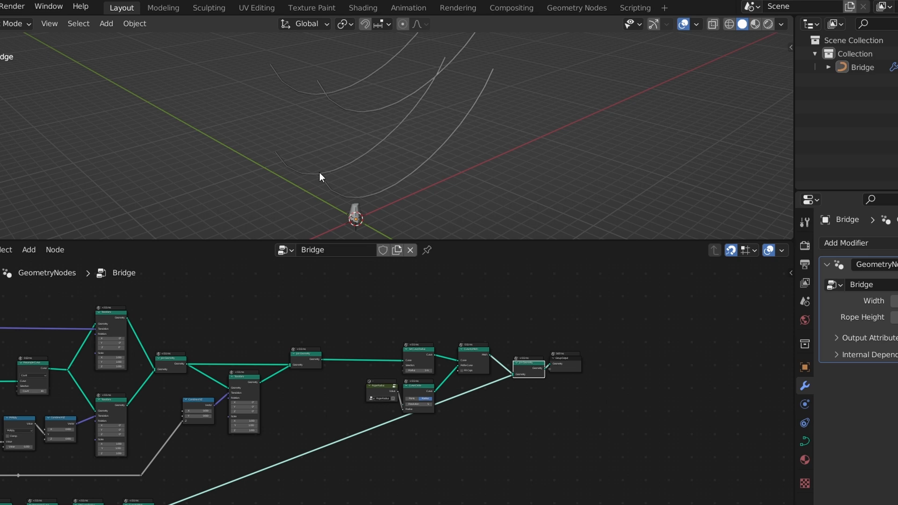
- Annotate the two ends of an upper rope and outline a cylindrical post between the near upper and lower rope ends
middle_click_drag(319, 172, 352, 201)
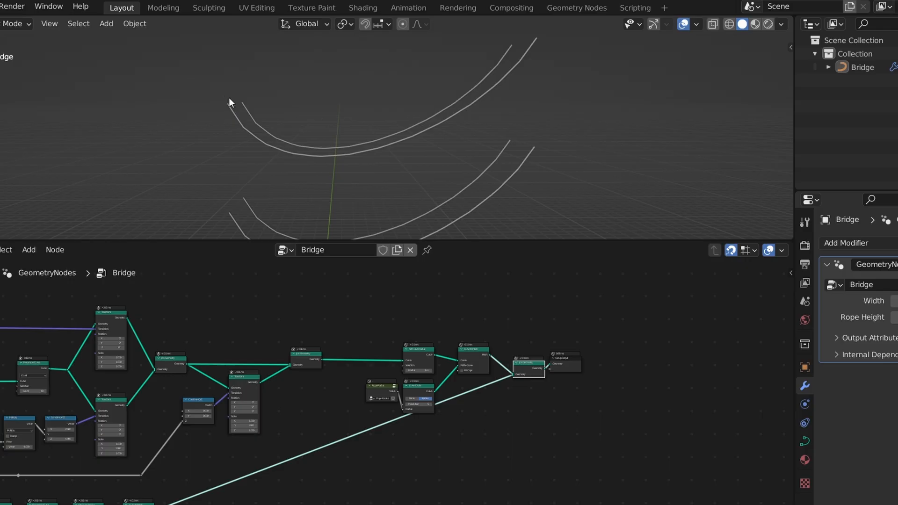
key("d")
left_click_drag(229, 97, 226, 108)
mouse_move(236, 96)
left_mouse_down()
mouse_move(219, 86)
mouse_move(240, 104)
left_mouse_up()
mouse_move(528, 31)
left_mouse_down()
mouse_move(551, 33)
mouse_move(552, 41)
left_mouse_up()
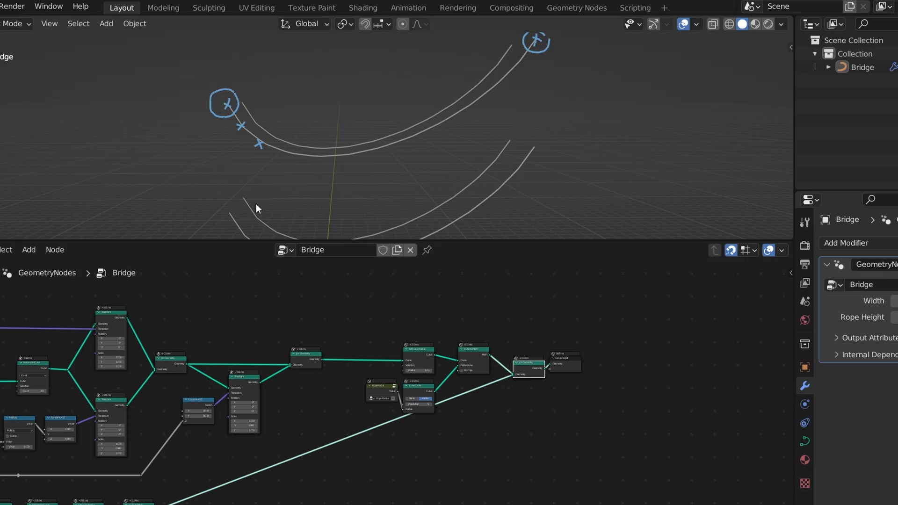
mouse_move(229, 116)
left_mouse_down()
mouse_move(201, 119)
mouse_move(230, 115)
mouse_move(230, 213)
left_mouse_up()
mouse_move(199, 116)
left_mouse_down()
mouse_move(197, 197)
mouse_move(230, 212)
left_mouse_up()
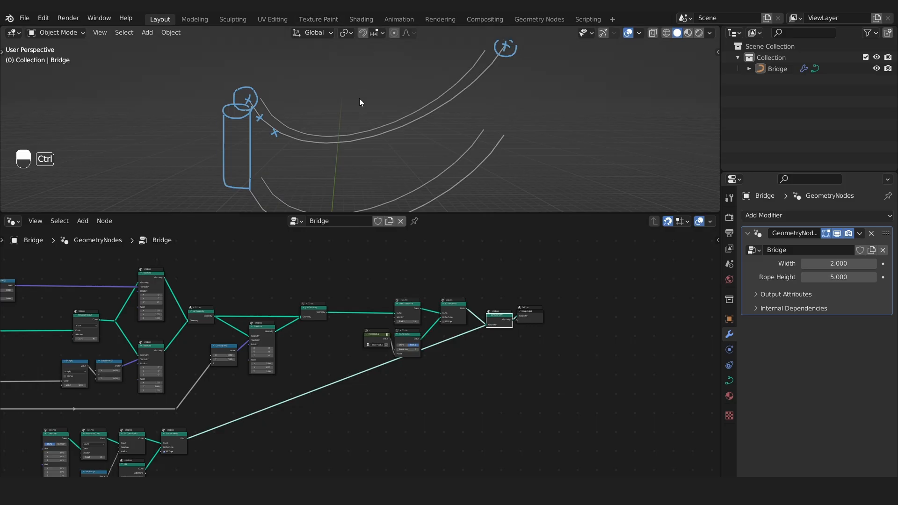
- Undo all annotation strokes drawn around the ropes and the sketched post
key("ctrl+z")
key("ctrl+z")
key("ctrl+z")
key("ctrl+z")
key("ctrl+z")
key("ctrl+z")
key("ctrl+z")
key("ctrl+z")
key("ctrl+z")
key("ctrl+z")
key("ctrl+z")
key("ctrl+z")
key("ctrl+z")
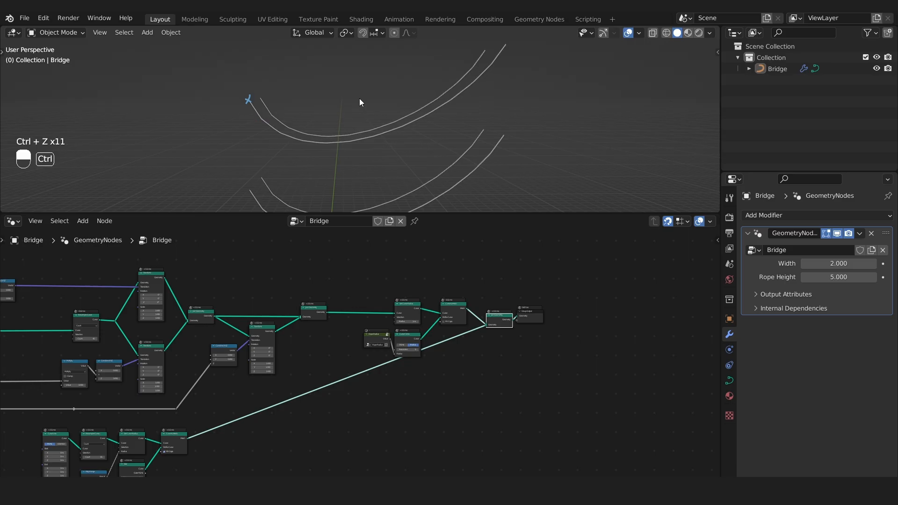
key("ctrl+z")
- Insert an Instance on Points node into the link leaving the post's Curve to Mesh node and place it beside that node
scroll(211, 431, "up", 3)
scroll(354, 165, "down", 2)
left_click_drag(349, 174, 370, 115, "alt+shift")
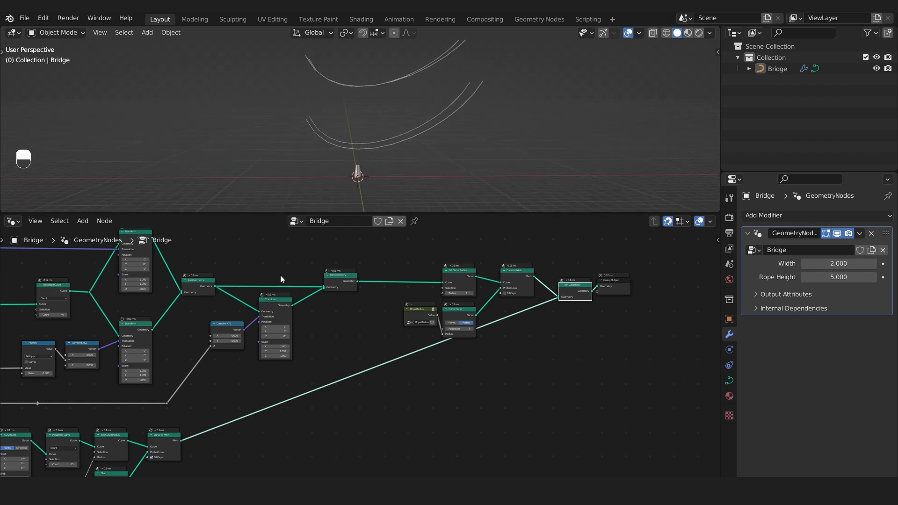
scroll(201, 427, "up", 1)
scroll(201, 427, "down", 1)
middle_click_drag(280, 427, 266, 346)
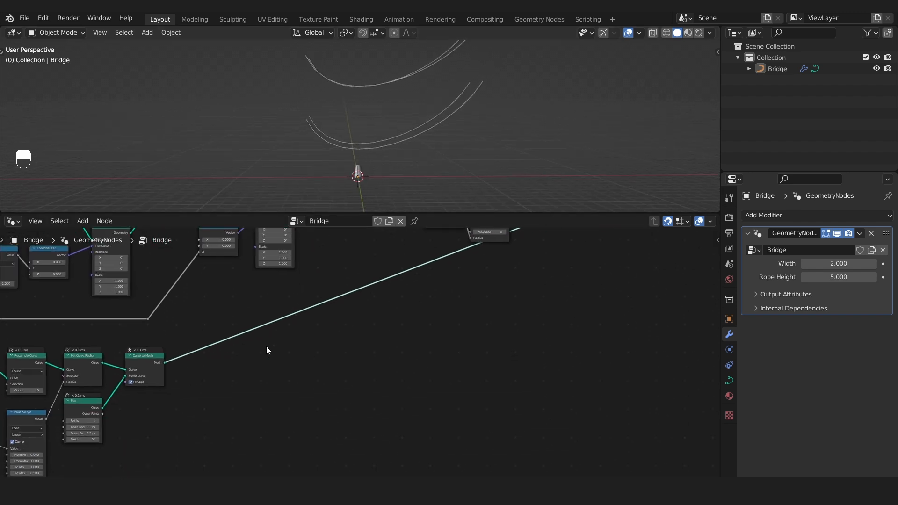
left_click(354, 364)
scroll(355, 363, "up", 2)
key("shift+a")
type("instan")
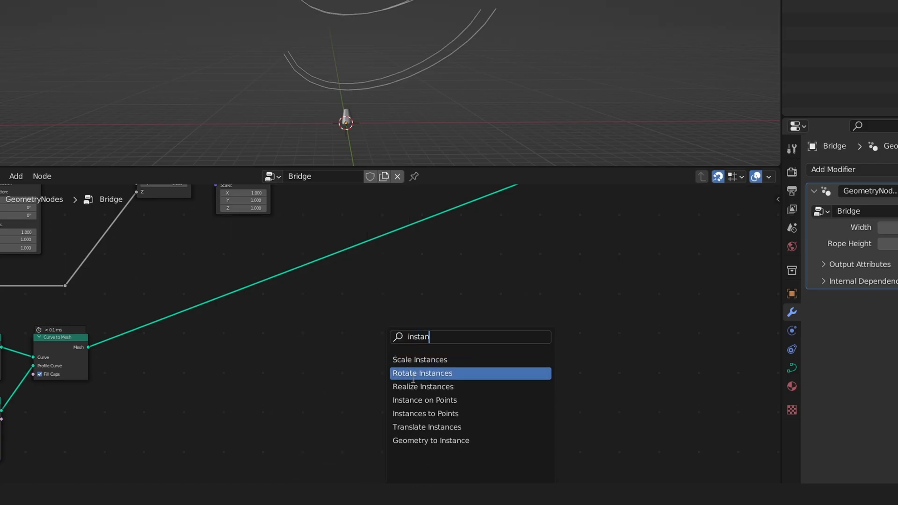
left_click(424, 400)
left_click(230, 356)
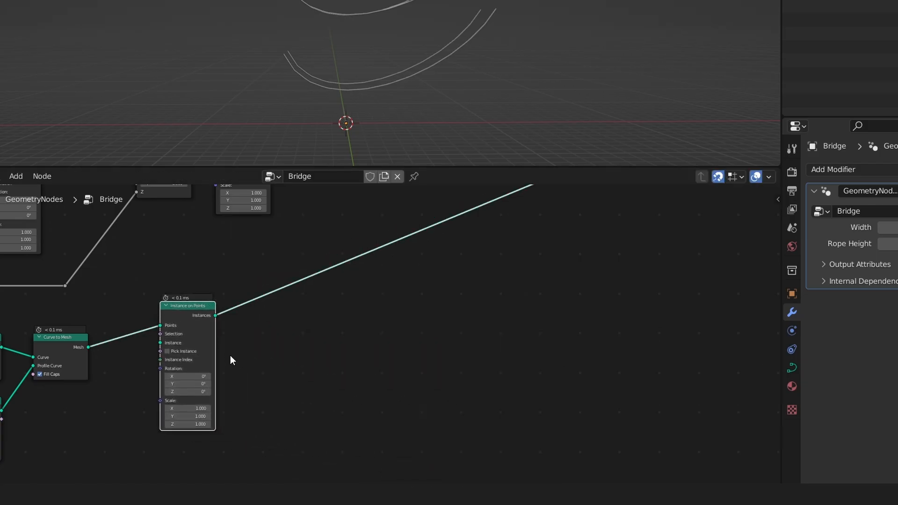
scroll(191, 318, "up", 1)
left_click_drag(192, 315, 196, 340)
scroll(195, 341, "up", 1)
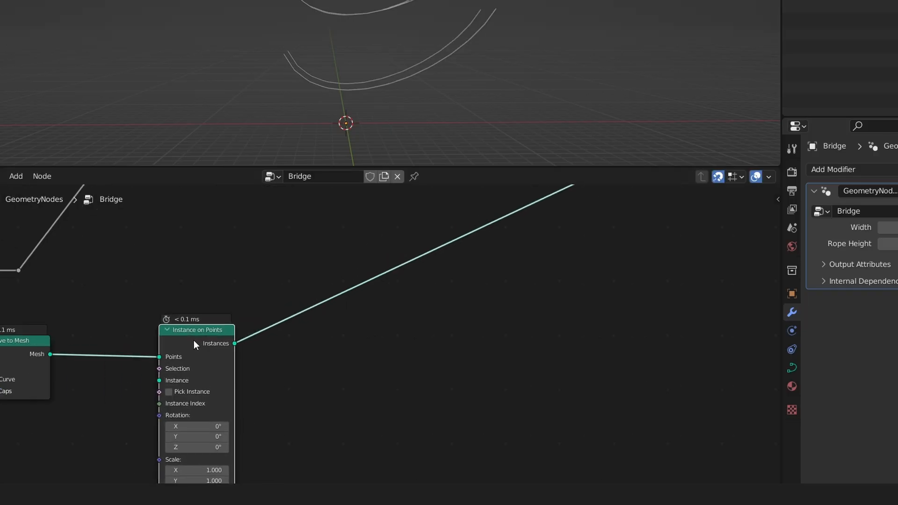
scroll(194, 341, "up", 2)
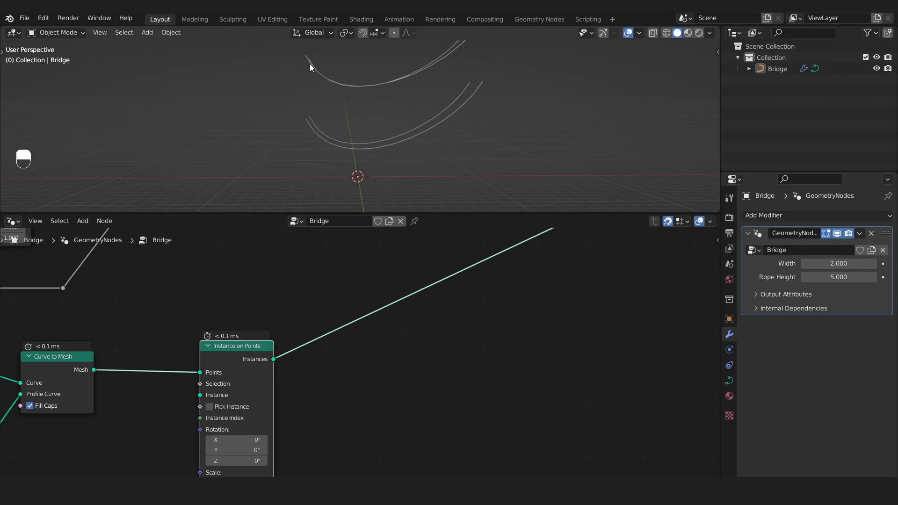
- Reroute the post's Mesh output from the Points input to the Instance input of the Instance on Points node
scroll(337, 350, "down", 7)
middle_click_drag(339, 349, 571, 319)
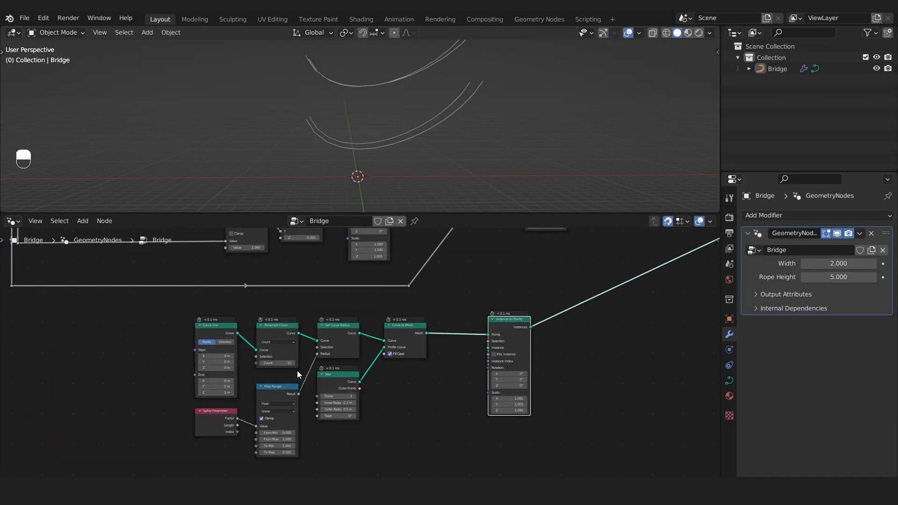
scroll(500, 311, "up", 3)
scroll(485, 342, "up", 3)
left_click_drag(486, 339, 486, 368)
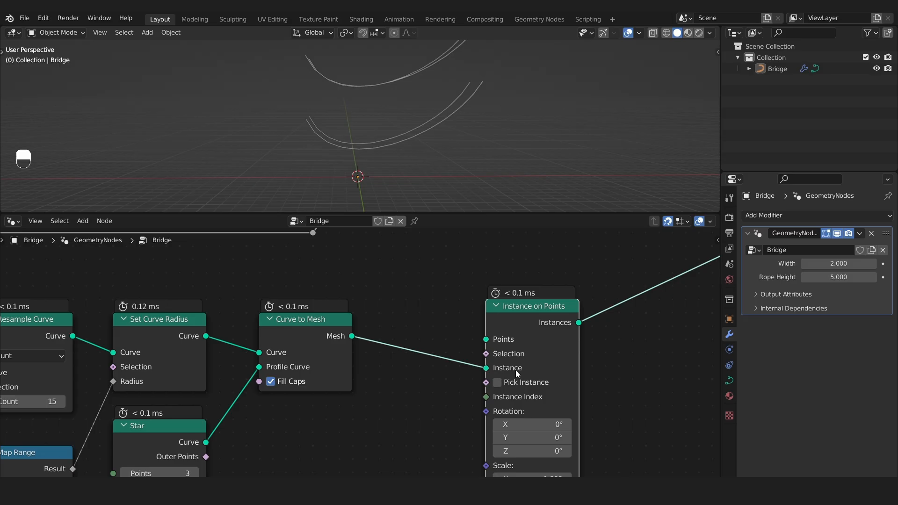
mouse_move(517, 373)
mouse_move(486, 341)
- Connect the Join Geometry output of the two lower ropes to the Points input of the Instance on Points node
scroll(342, 339, "down", 4)
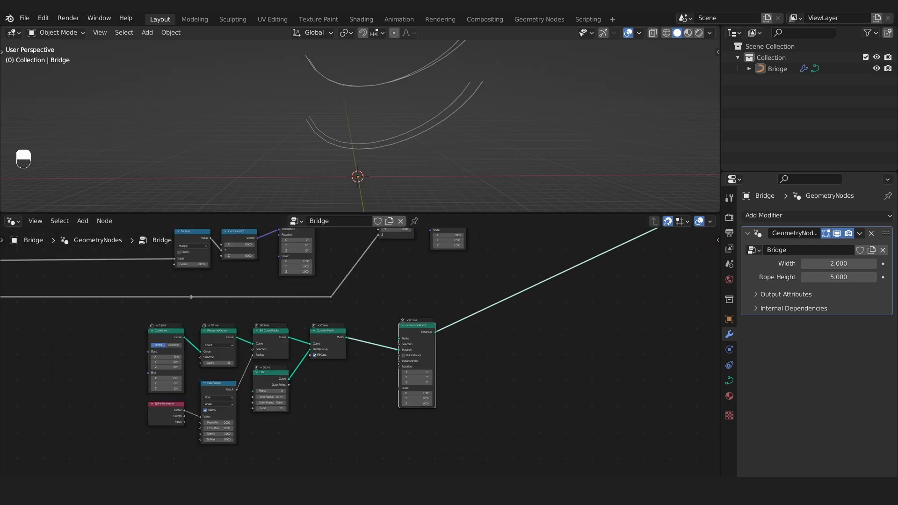
key("Home")
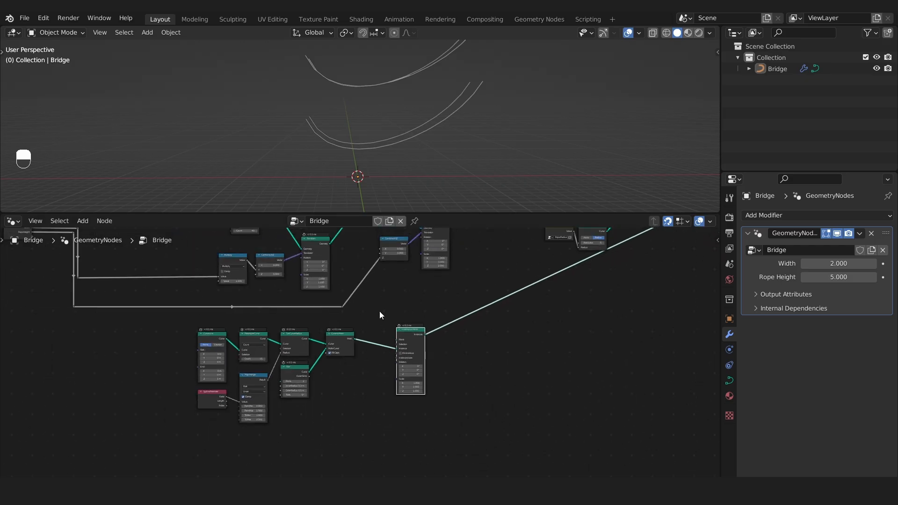
scroll(336, 288, "up", 2)
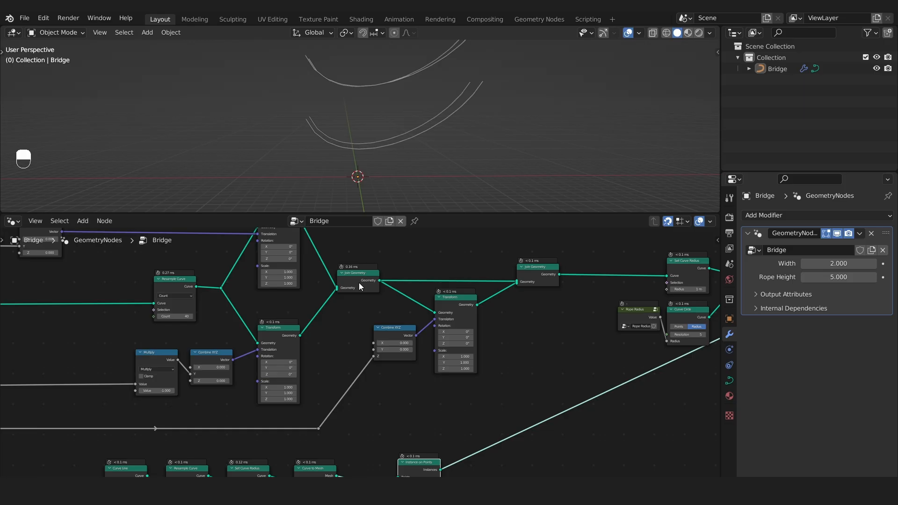
middle_click_drag(376, 211, 425, 70)
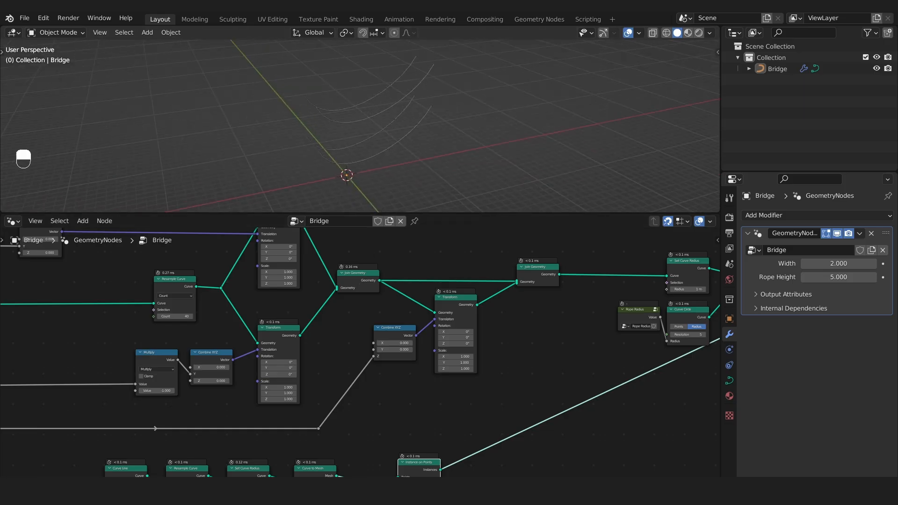
scroll(355, 284, "up", 2)
scroll(384, 281, "down", 3)
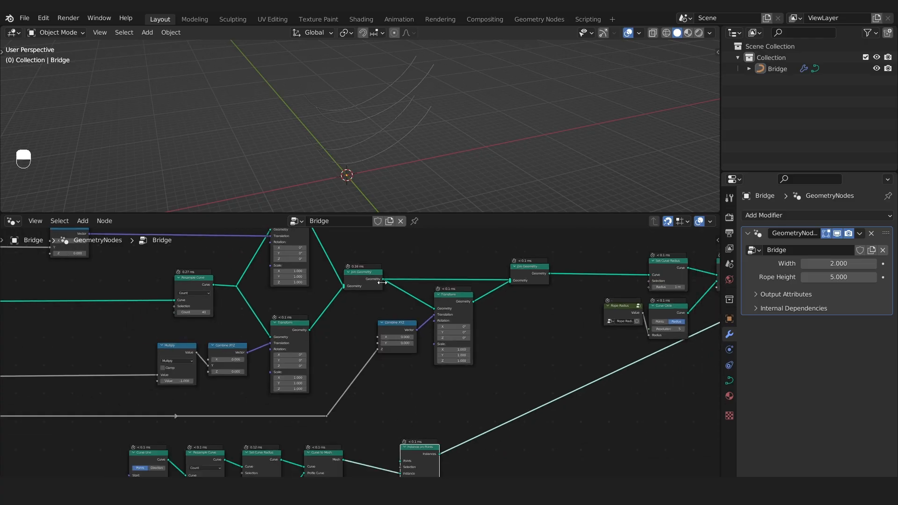
left_click_drag(383, 280, 400, 438)
- Examine the posts instanced along the lower ropes together with the Resample Curve and Instance on Points nodes
left_click_drag(346, 173, 392, 177, "alt")
scroll(252, 142, "up", 3)
left_click_drag(252, 143, 301, 136, "alt")
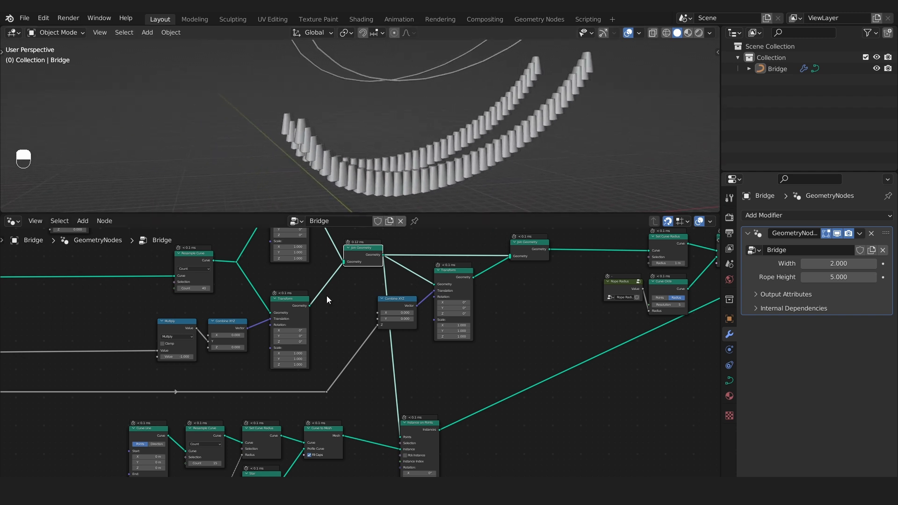
scroll(327, 296, "up", 2)
middle_click_drag(122, 280, 152, 322)
scroll(196, 288, "up", 2)
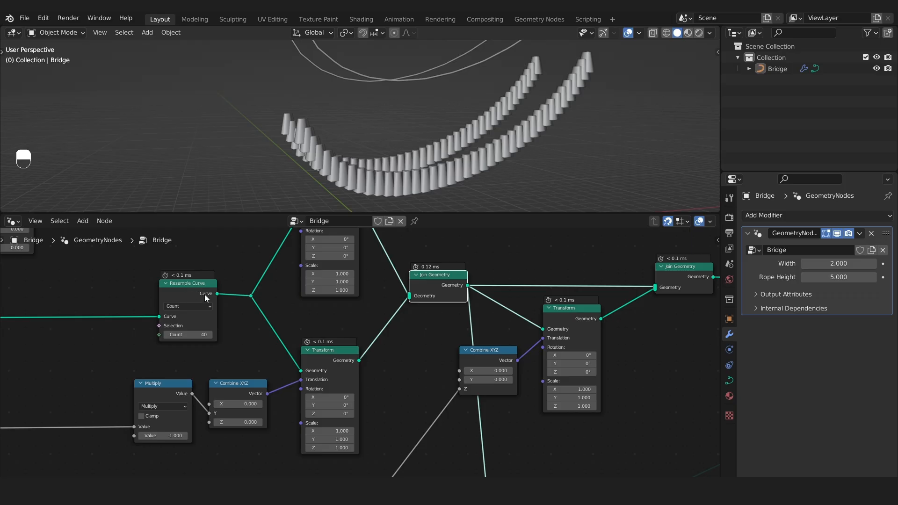
left_click_drag(445, 71, 509, 66, "alt")
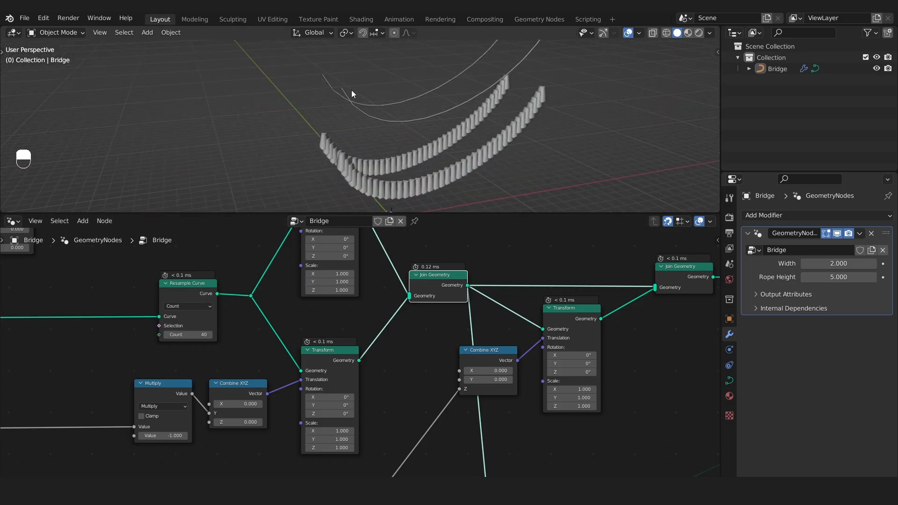
scroll(421, 360, "down", 4)
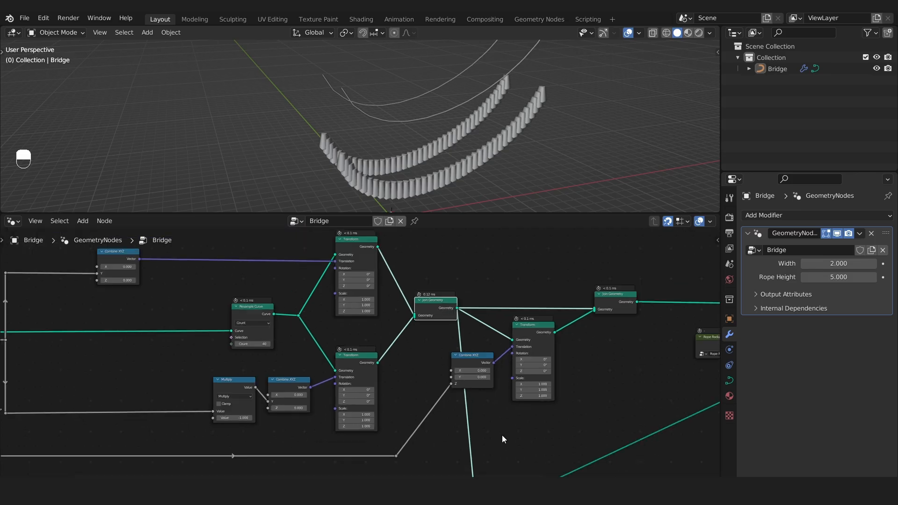
left_click_drag(502, 436, 423, 289, "alt+shift")
scroll(423, 366, "up", 7)
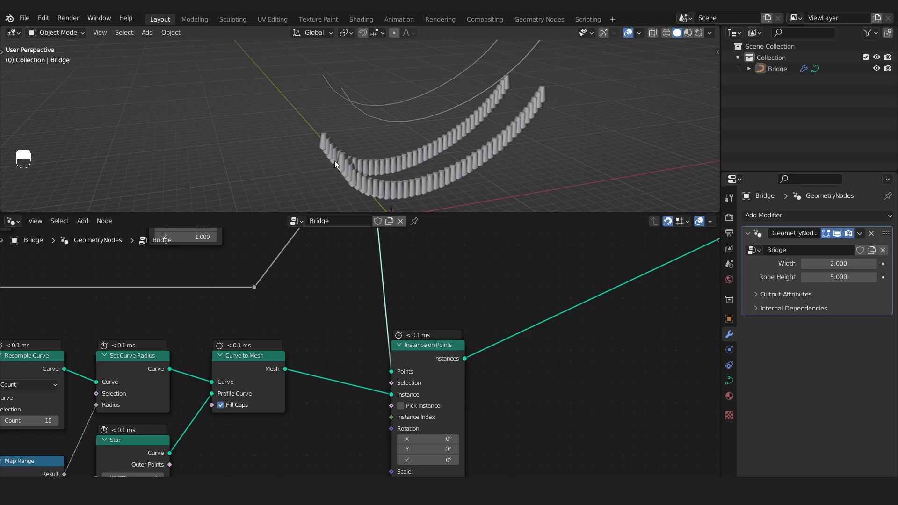
left_click(235, 363)
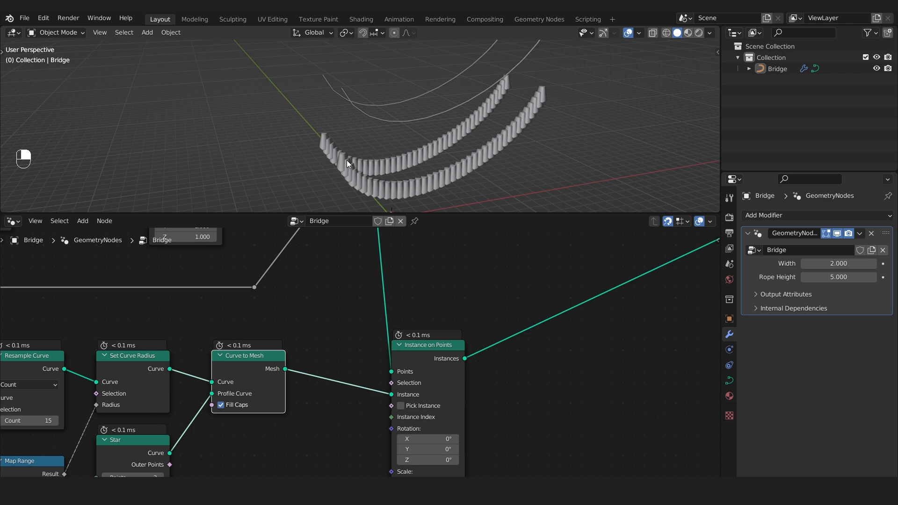
- Mark the end points of an upper rope with annotations and undo all annotation strokes
key("ctrl+z")
key("ctrl+z")
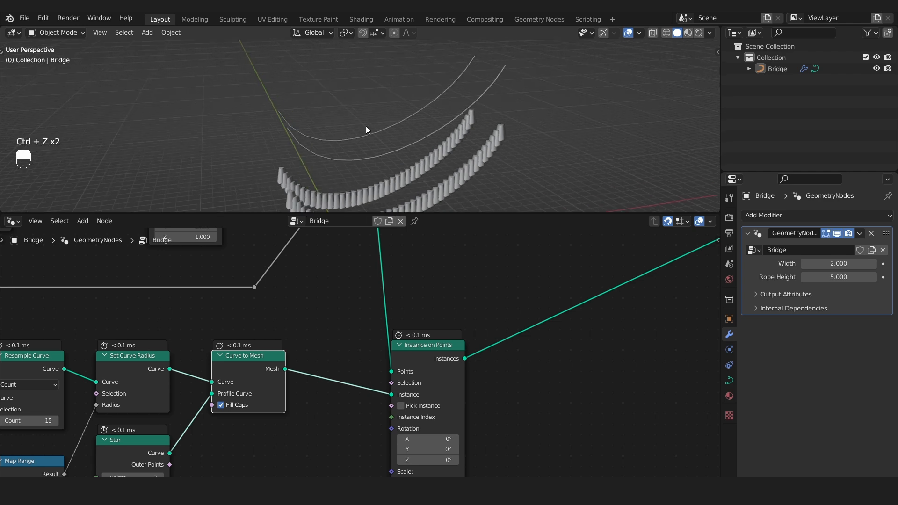
key("d")
left_click_drag(289, 125, 289, 131)
mouse_move(509, 61)
left_mouse_down()
mouse_move(501, 71)
mouse_move(509, 71)
left_mouse_up()
scroll(377, 410, "down", 1)
middle_click_drag(377, 409, 394, 383)
key("ctrl+z")
key("ctrl+z")
key("ctrl+z")
key("ctrl+z")
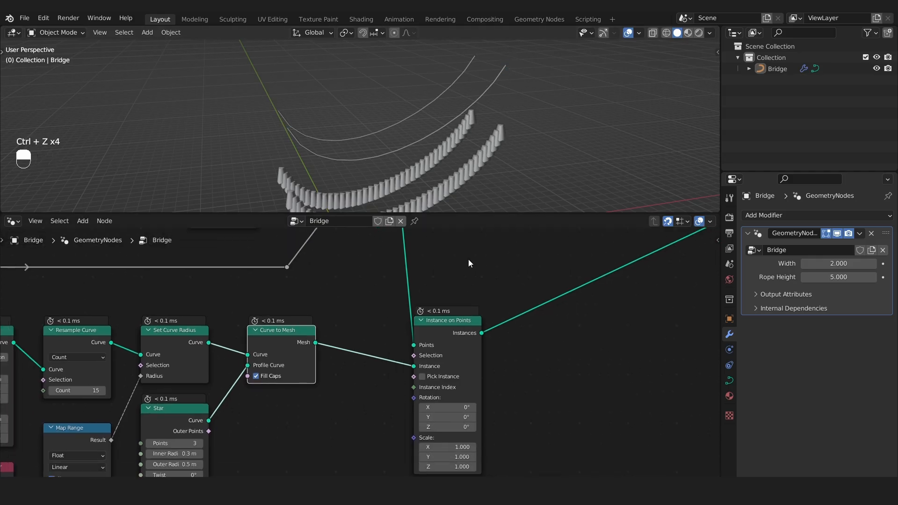
- Add an Endpoint Selection node below the post's Curve to Mesh node and connect it to the Instance on Points node's Selection input
scroll(344, 434, "up", 1)
middle_click_drag(344, 434, 352, 425)
key("shift+a")
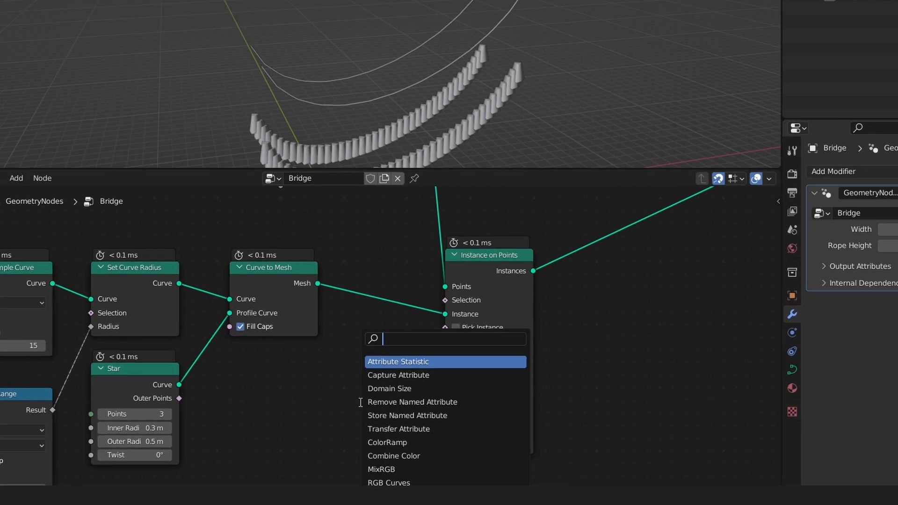
type("endpo")
key("Return")
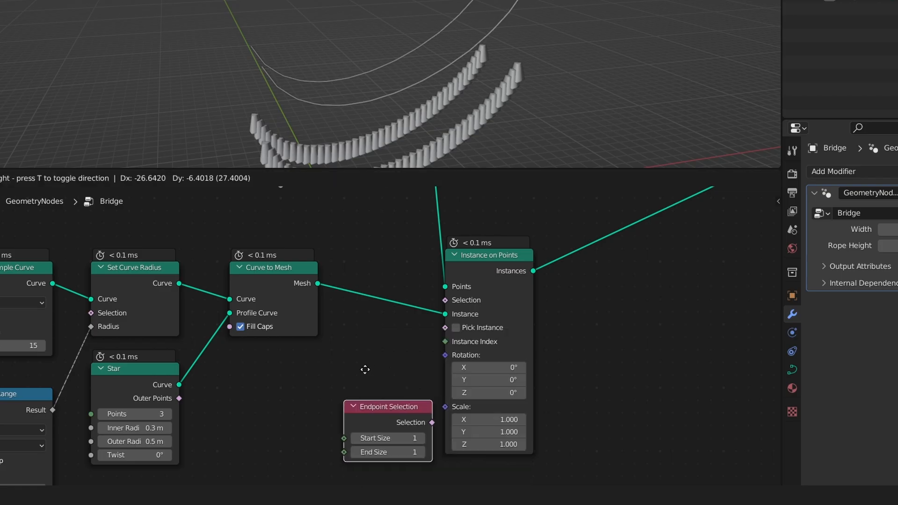
left_click(284, 338)
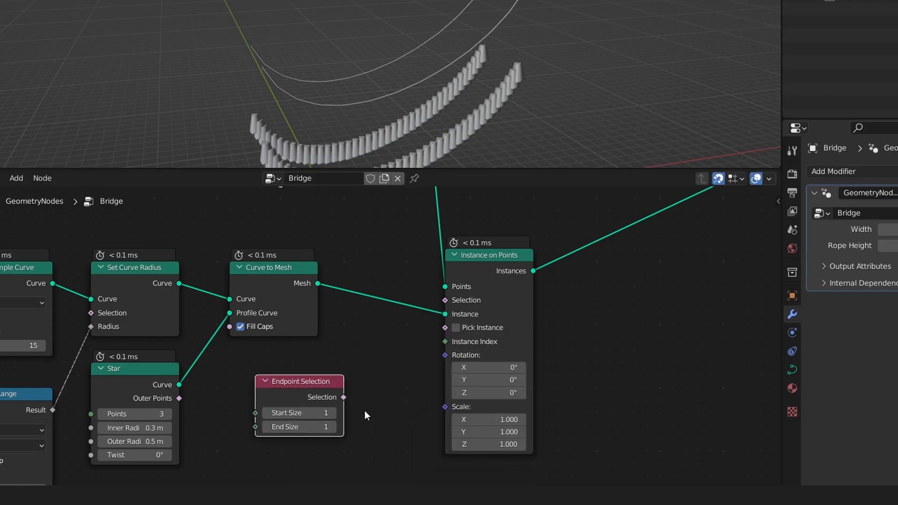
key("g")
left_click(294, 402)
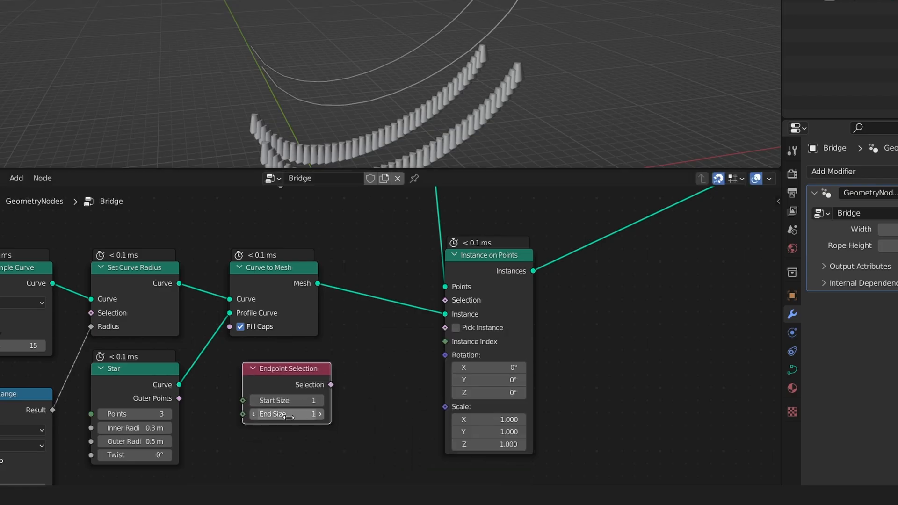
left_click_drag(331, 385, 444, 304)
left_click_drag(459, 128, 403, 182, "alt")
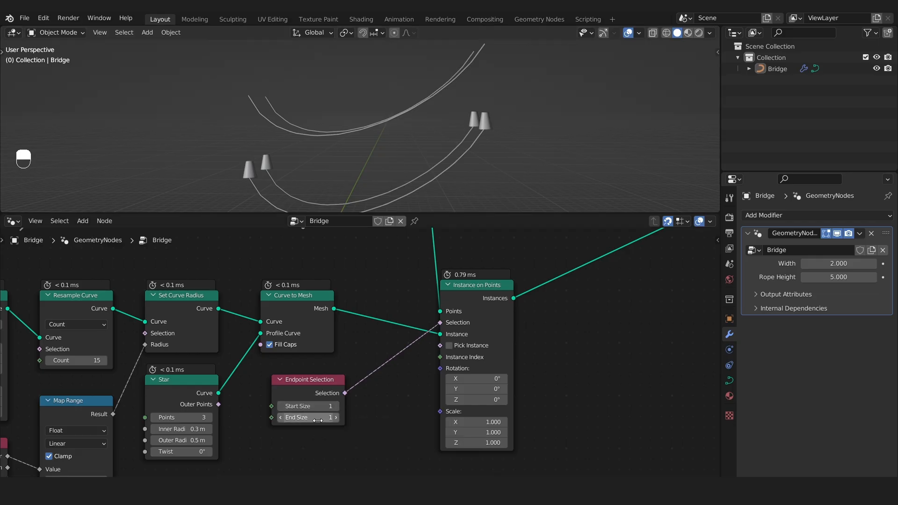
- Try End Size 0 and 2 and Start Size 2 on the Endpoint Selection node, returning both sizes to 1
left_click(281, 419)
left_click(335, 419)
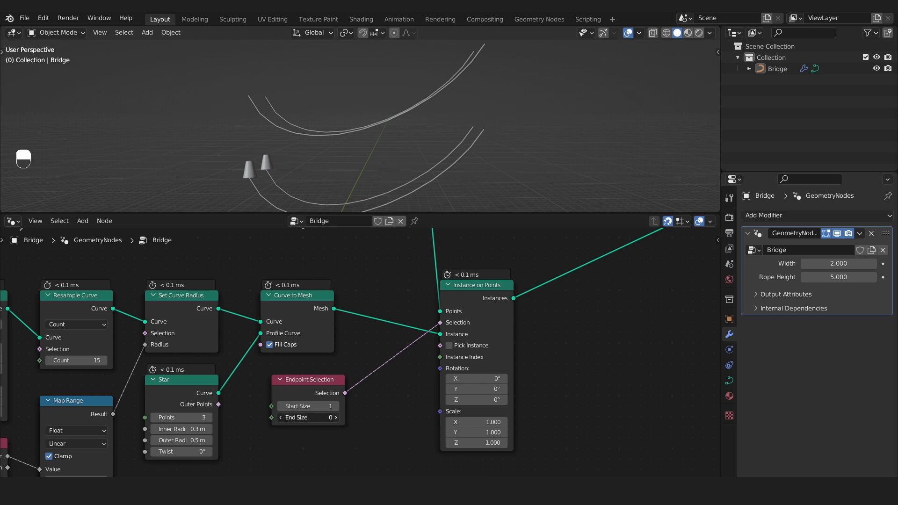
left_click(333, 420)
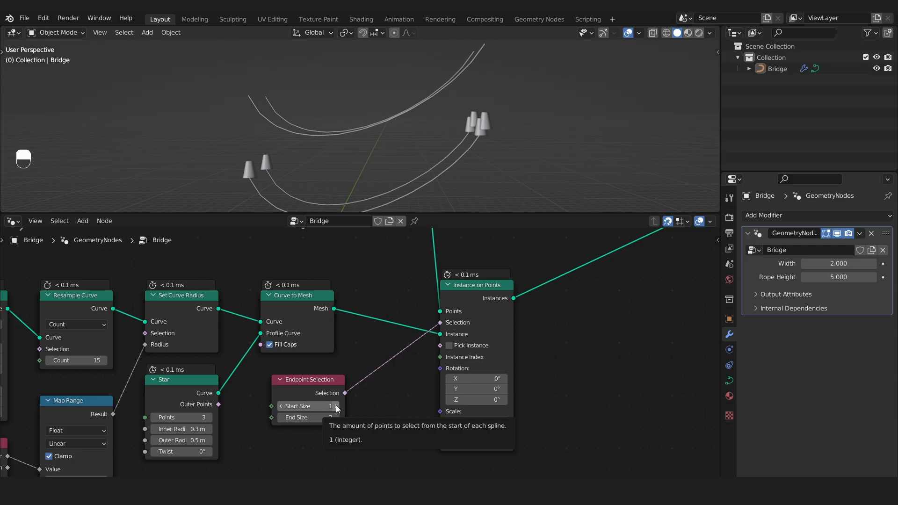
left_click(337, 406)
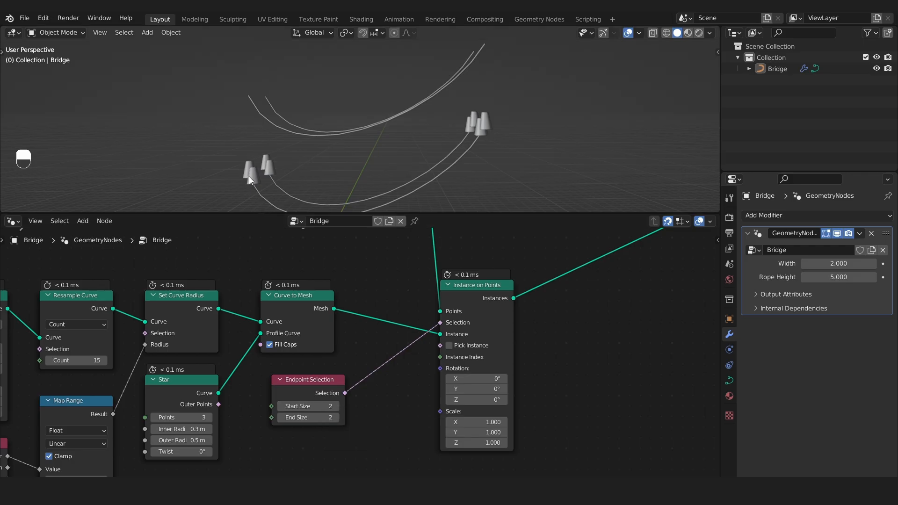
left_click(282, 405)
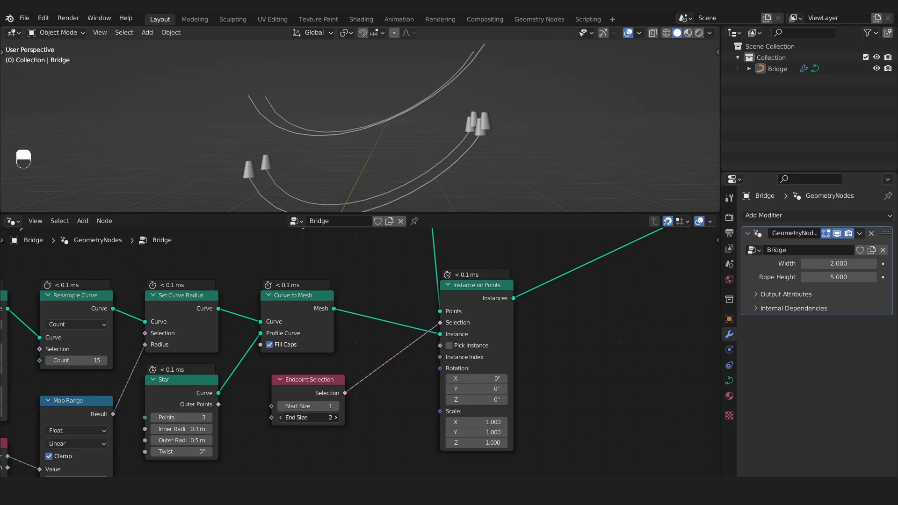
left_click(282, 417)
left_click_drag(423, 181, 447, 155, "alt")
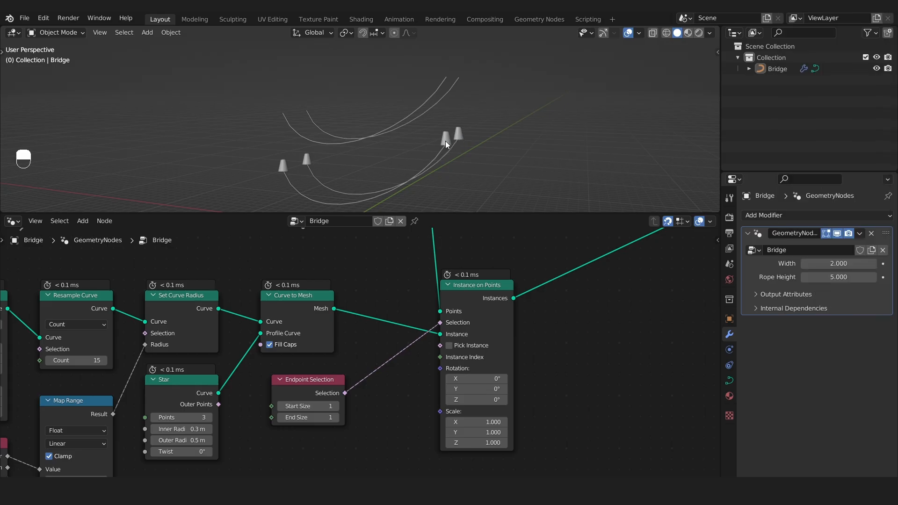
- Set the End Z of the post's Curve Line node to 5 m
scroll(136, 392, "down", 6)
middle_click_drag(108, 389, 381, 374)
scroll(296, 365, "up", 4)
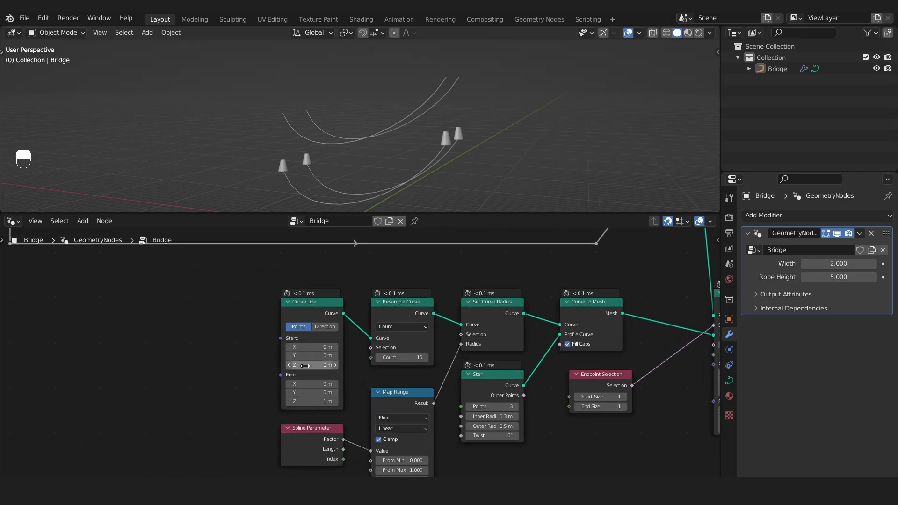
scroll(304, 366, "up", 1)
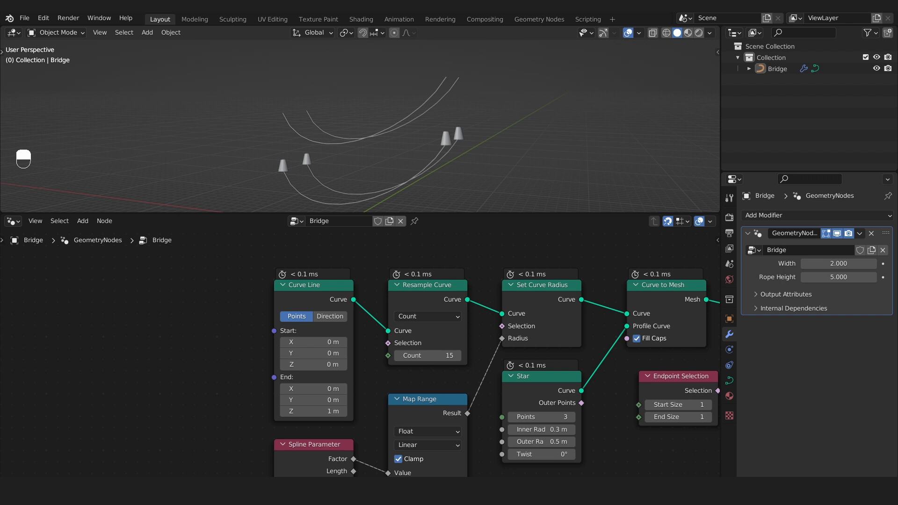
mouse_move(316, 413)
left_mouse_down()
mouse_move(356, 413)
mouse_move(318, 416)
left_mouse_up()
left_click(318, 416)
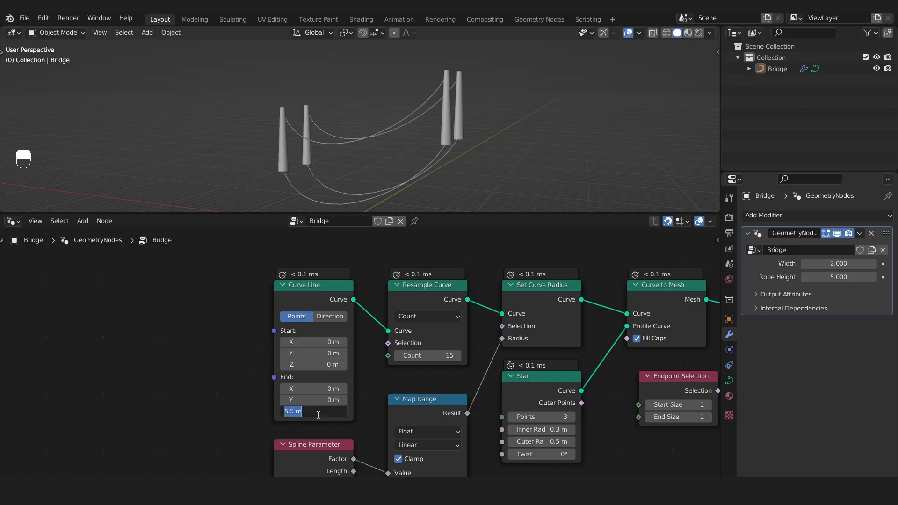
type("5")
key("Return")
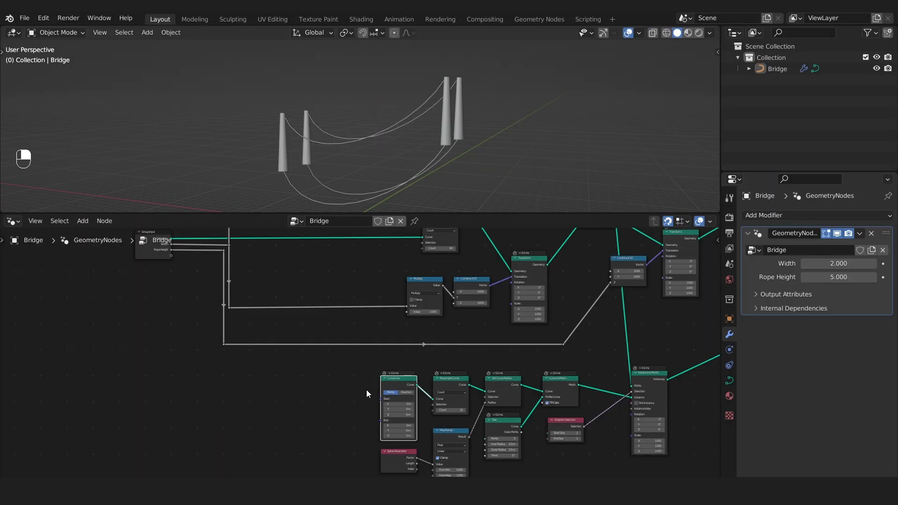
- Add a new float input to the Bridge node group and name it Mounts Height
scroll(193, 305, "up", 5)
middle_click_drag(188, 304, 262, 436)
scroll(221, 369, "up", 4)
scroll(210, 358, "up", 2)
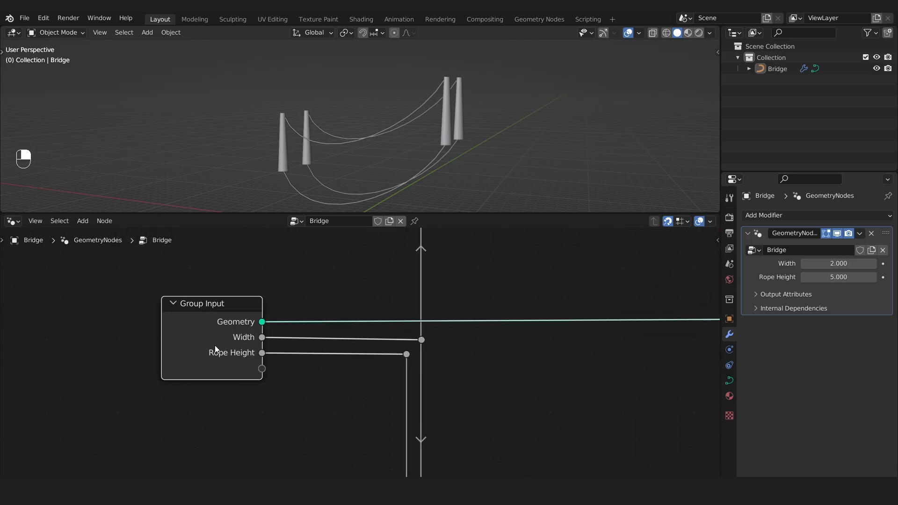
mouse_move(221, 353)
key("n")
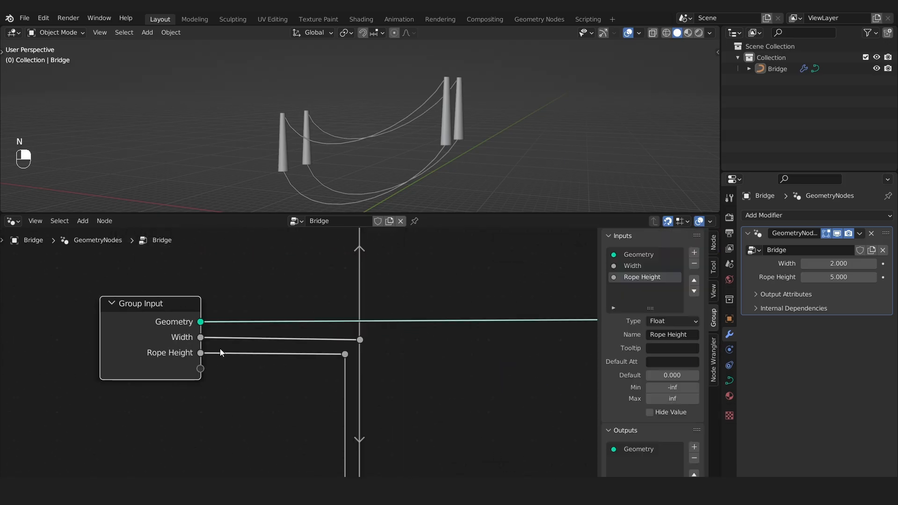
left_click(695, 253)
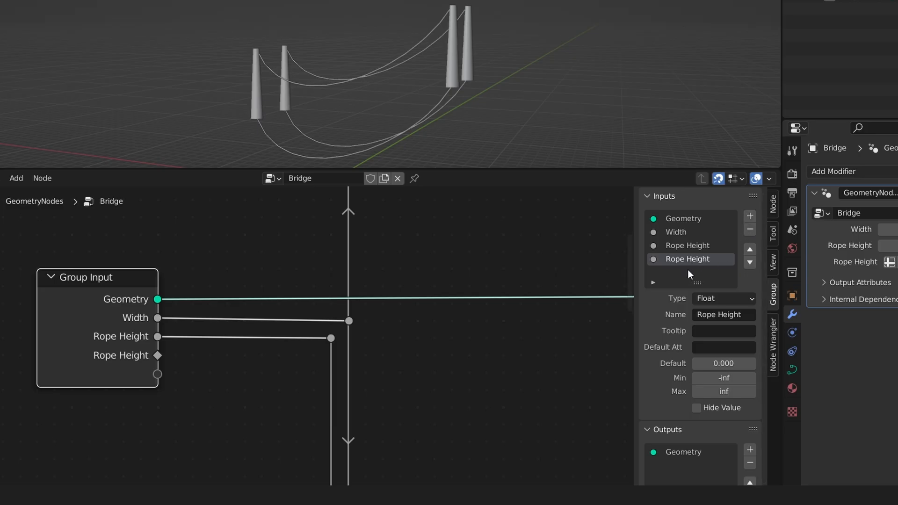
left_click(726, 315)
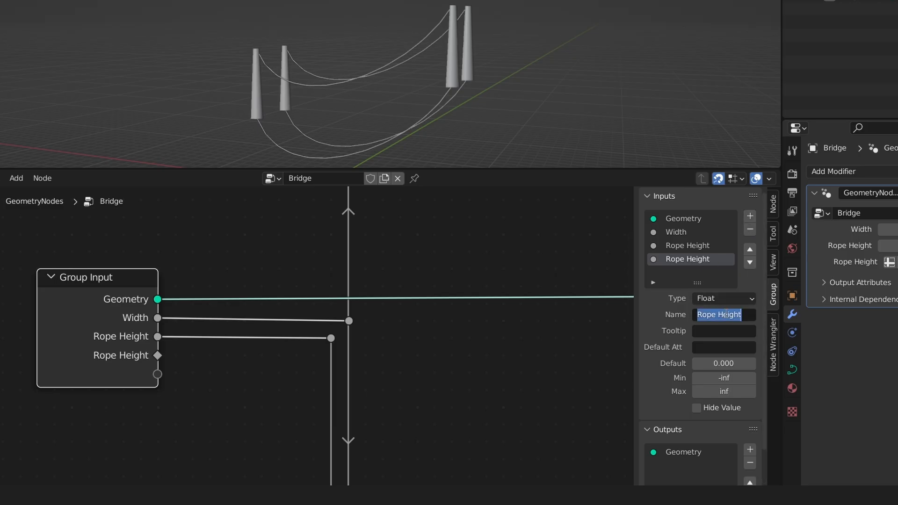
type("Mounts Height")
key("Return")
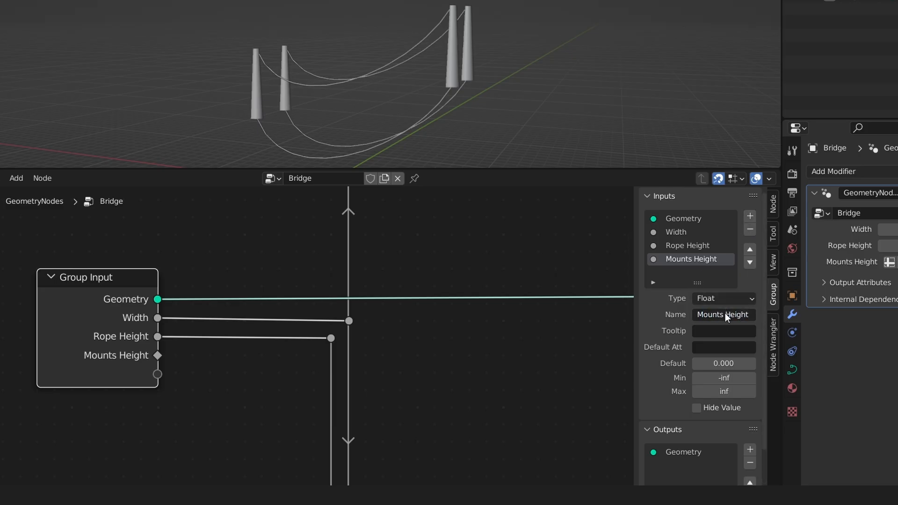
- Connect the Group Input's Mounts Height to the post Curve Line's End and raise the modifier's Mounts Height to 5.8
scroll(150, 359, "down", 3)
middle_click_drag(165, 363, 128, 307)
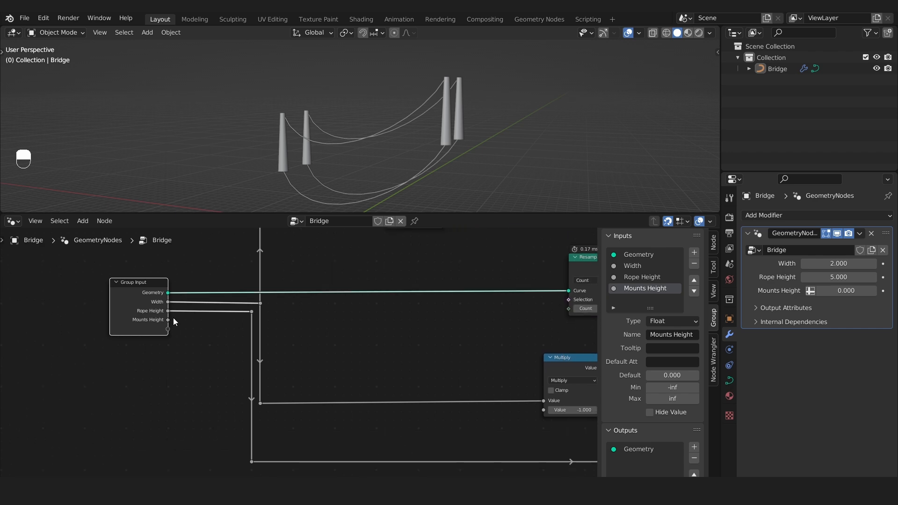
left_click_drag(168, 321, 462, 312)
scroll(456, 299, "up", 2)
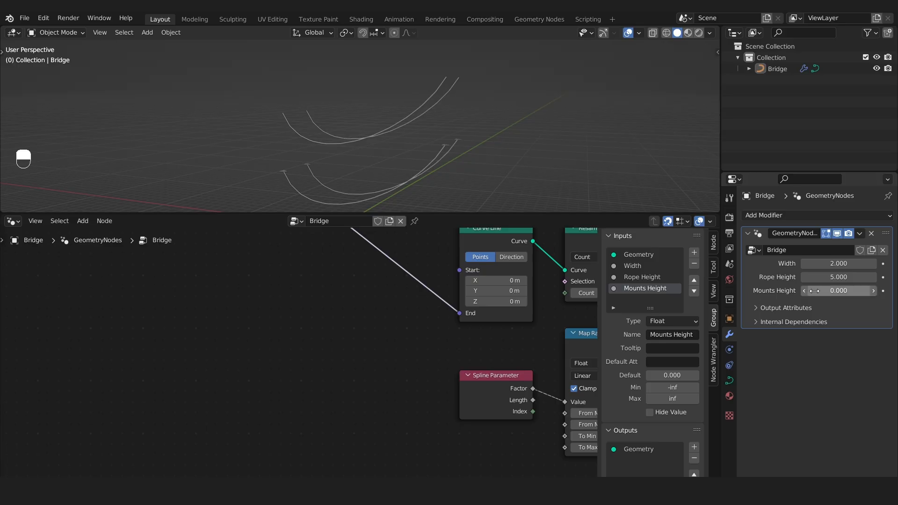
left_click_drag(815, 291, 852, 303)
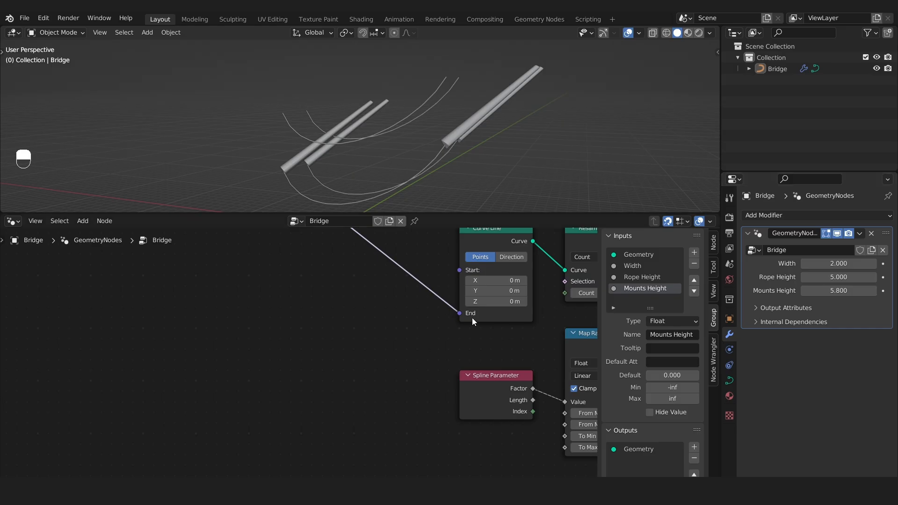
- Insert a Combine XYZ node before the Curve Line's End and route the Mounts Height link into its Z input
scroll(473, 313, "up", 2)
mouse_move(433, 335)
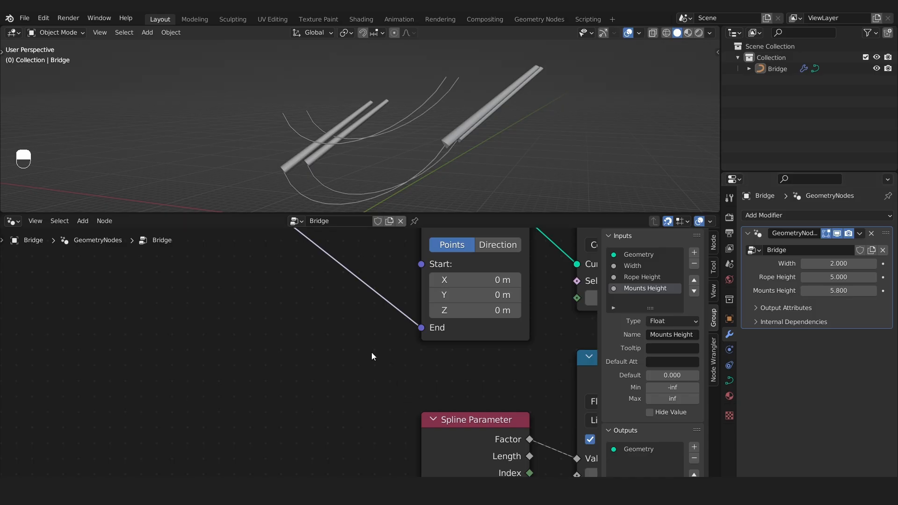
left_click(315, 341)
key("shift+a")
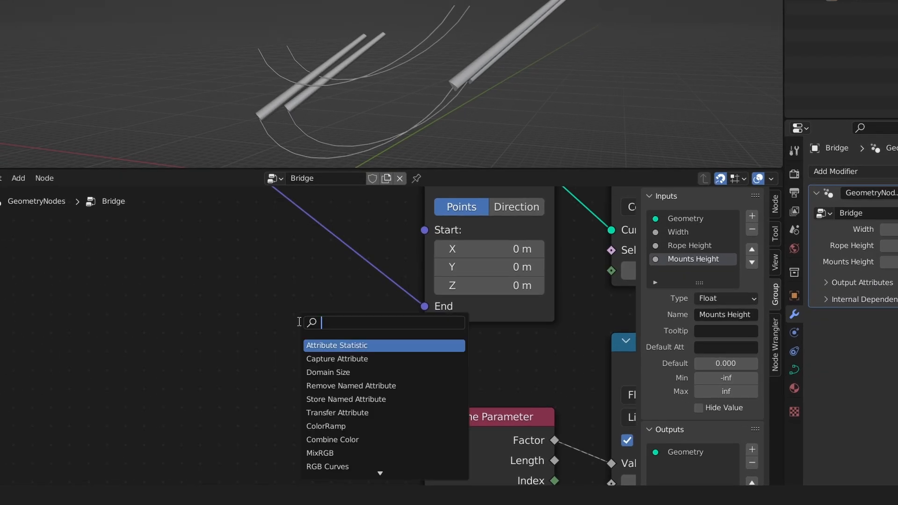
type("comine")
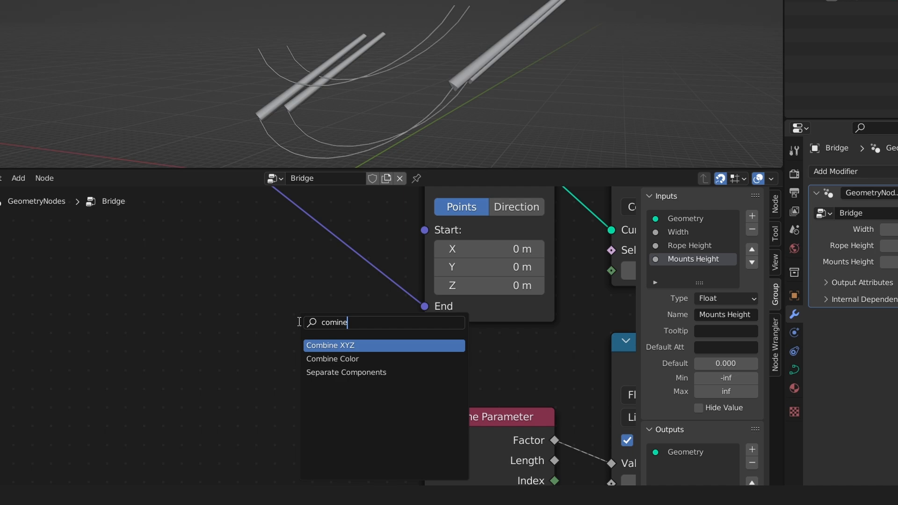
key("Return")
left_click(234, 237)
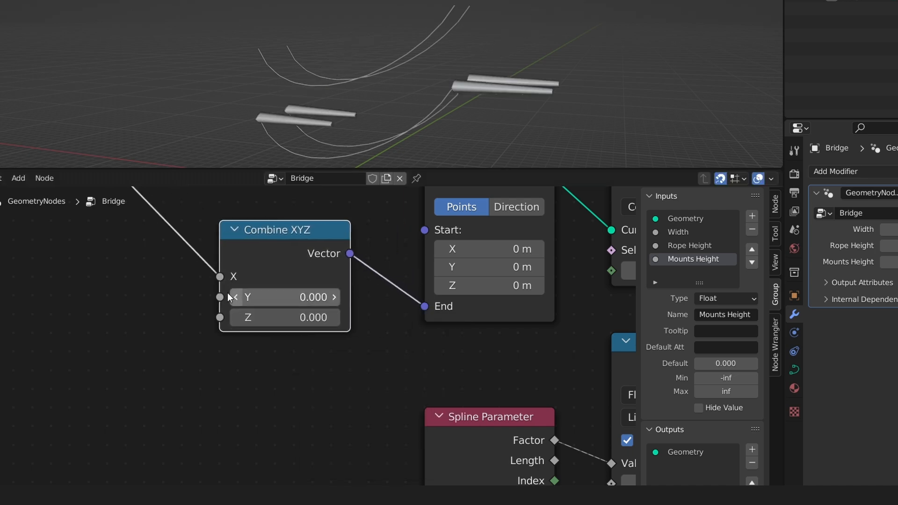
scroll(228, 293, "up", 1)
left_click_drag(220, 276, 217, 323)
- Set the Bridge modifier's Mounts Height to 5
mouse_move(839, 291)
left_mouse_down()
mouse_move(897, 291)
mouse_move(843, 290)
left_mouse_up()
left_click(843, 291)
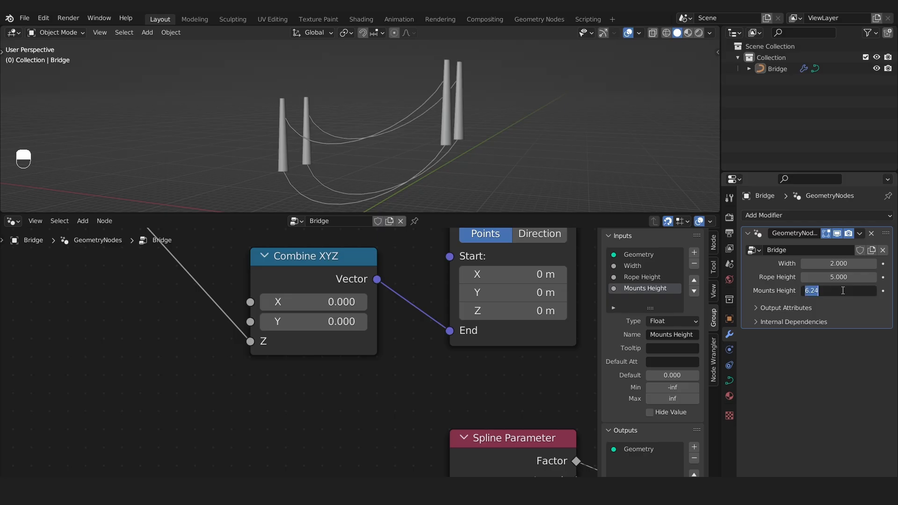
type("5")
key("Return")
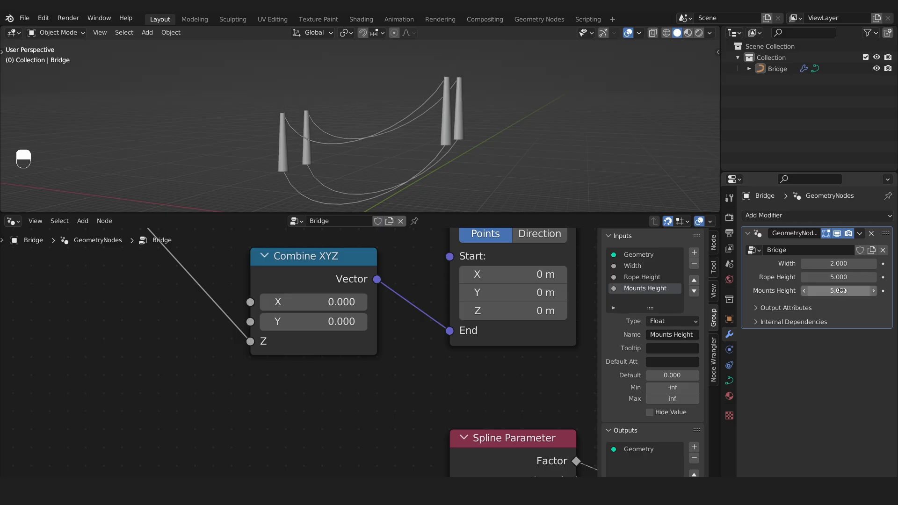
- Check where the upper ropes meet the post tops and set the modifier's Mounts Height to 5.5
left_click_drag(502, 141, 420, 139, "alt")
scroll(420, 142, "down", 5)
scroll(383, 375, "down", 6)
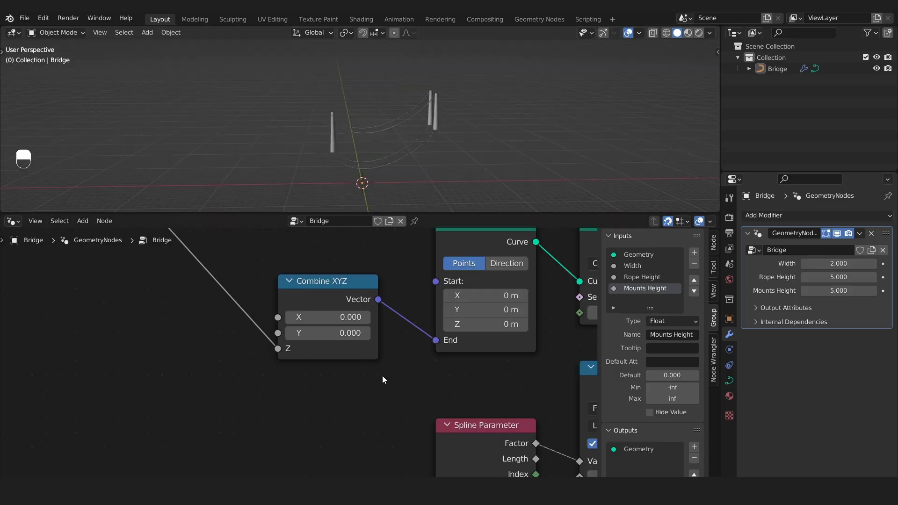
left_click_drag(386, 377, 278, 391, "alt")
scroll(344, 117, "up", 9)
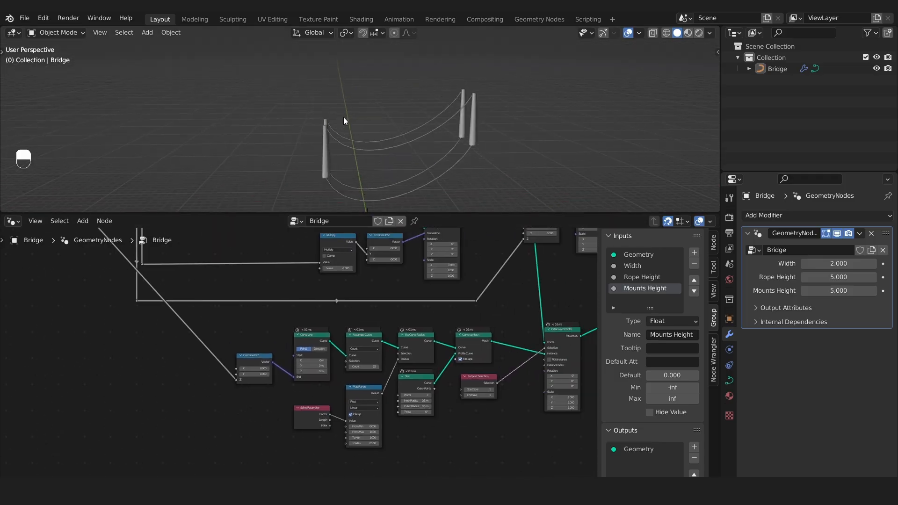
mouse_move(340, 111)
left_mouse_down("alt")
mouse_move(358, 130)
mouse_move(344, 102)
left_mouse_up("alt")
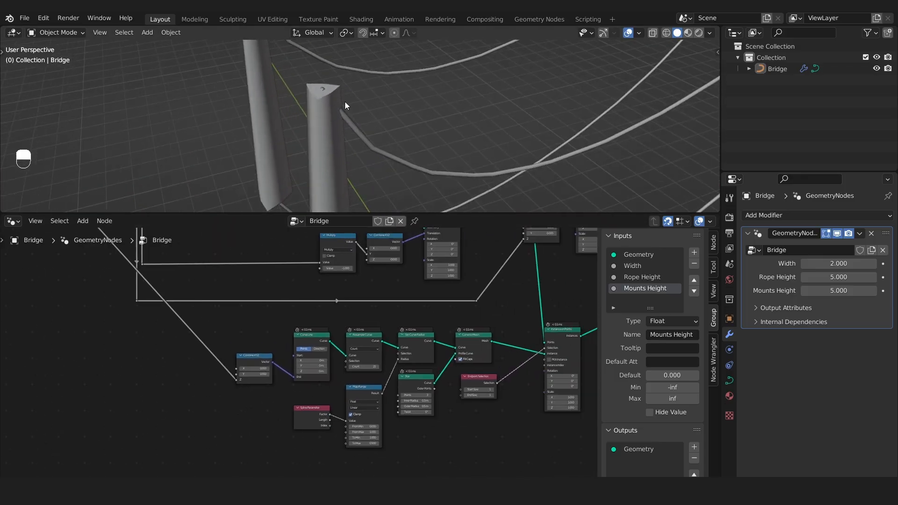
left_click(834, 290)
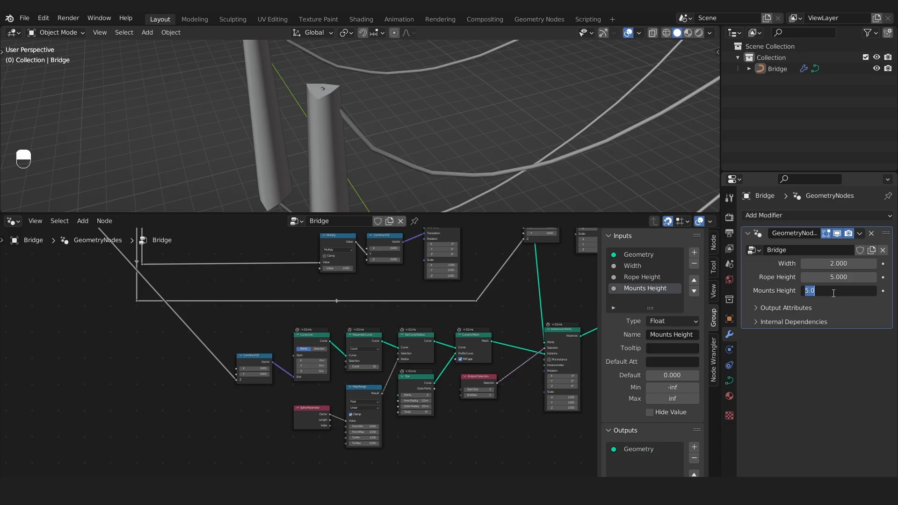
type("5.5")
key("Return")
- Add a Subdivision Surface node on the output link of the posts' Instance on Points node
scroll(531, 405, "down", 2)
left_click_drag(584, 367, 430, 357, "alt")
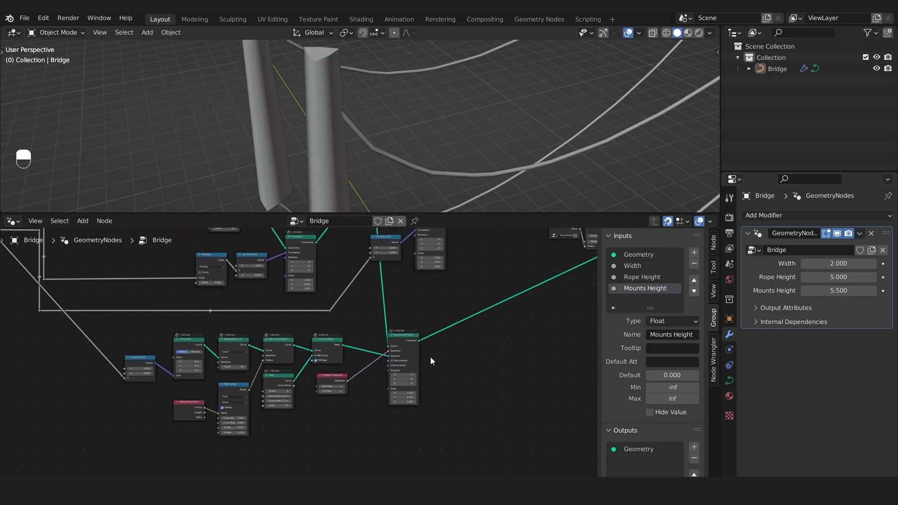
scroll(431, 355, "up", 2)
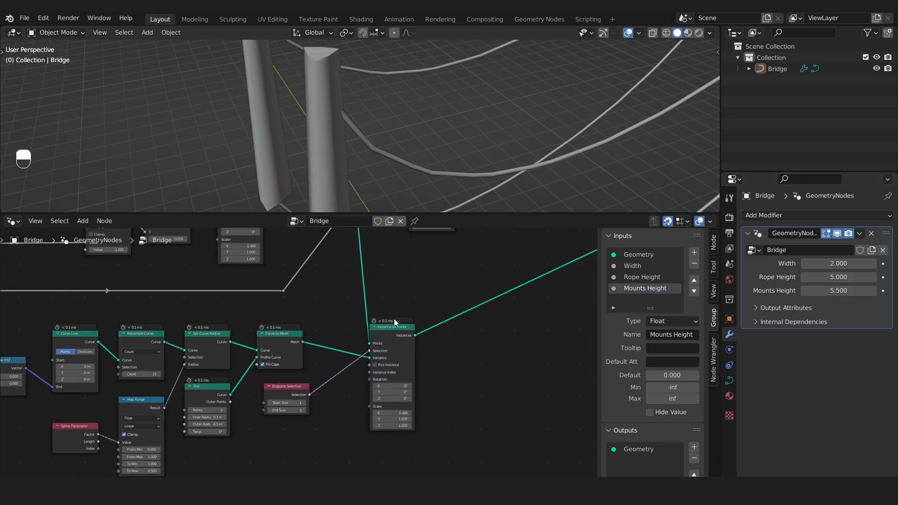
scroll(392, 340, "up", 2)
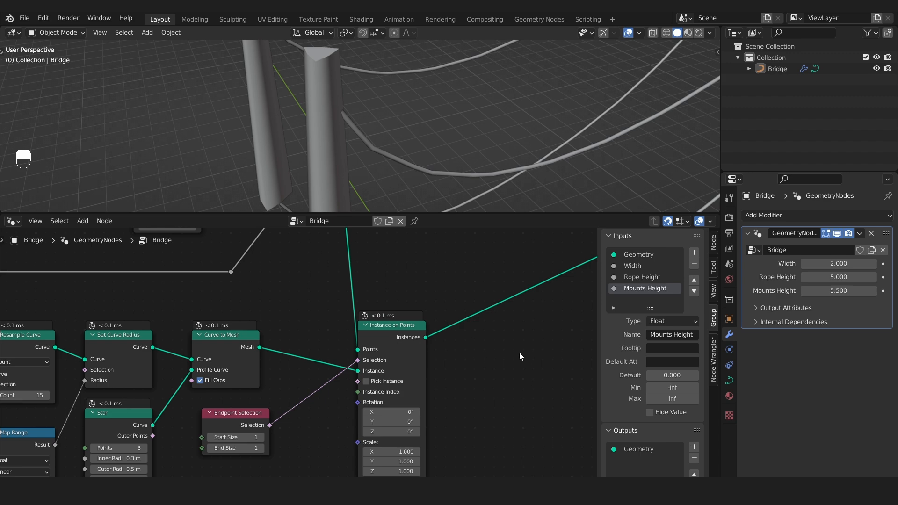
scroll(491, 352, "down", 1)
key("shift+a")
left_click(496, 353)
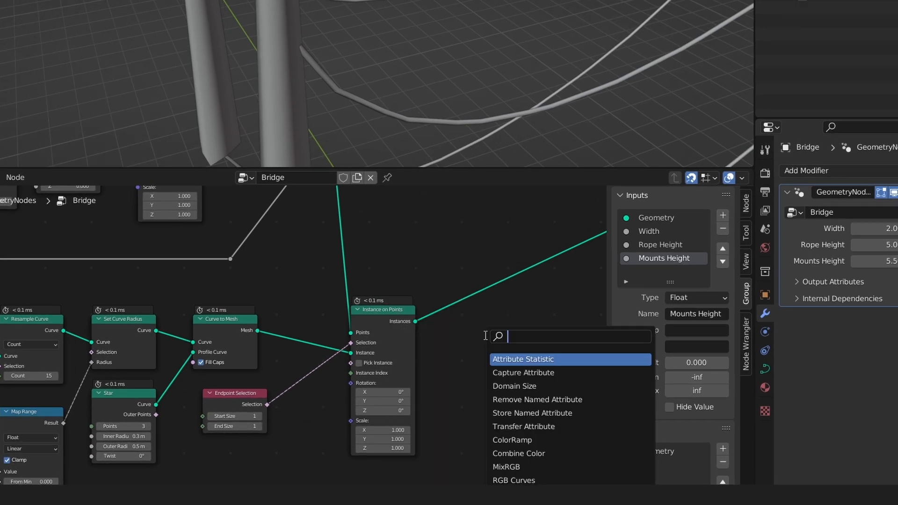
type("subd")
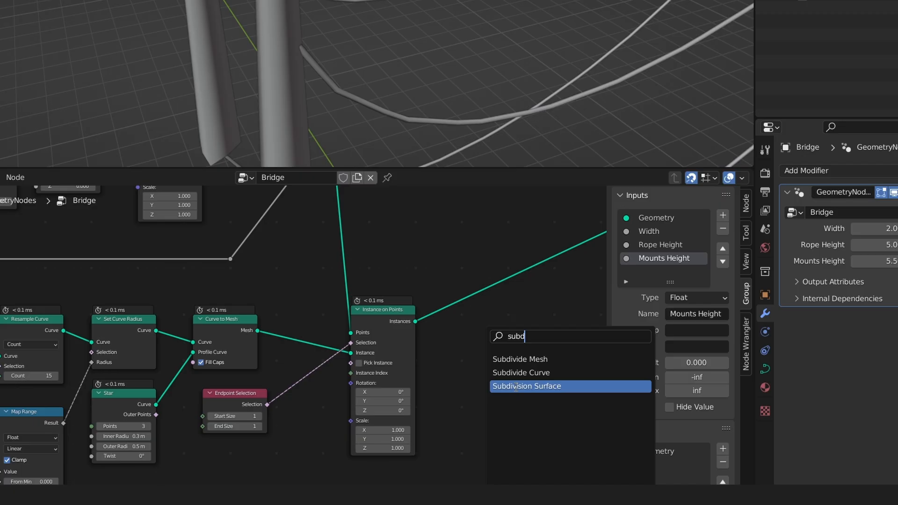
left_click(515, 388)
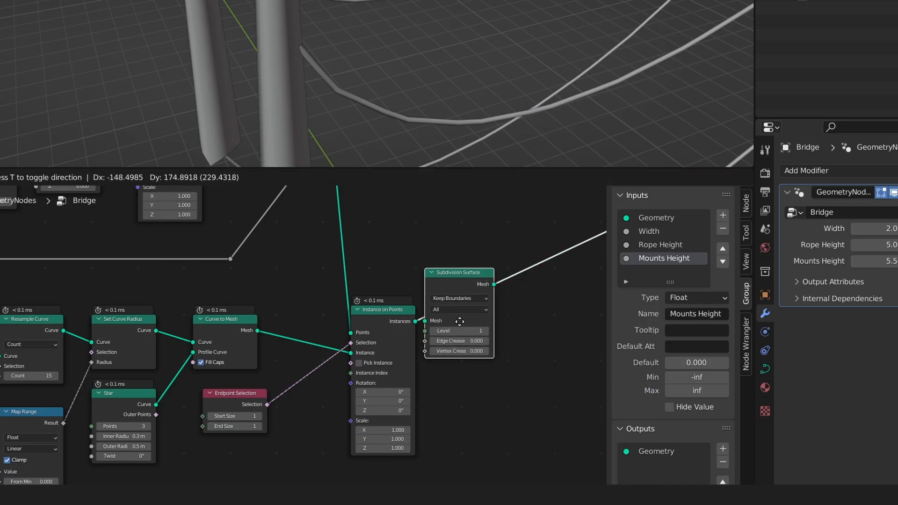
left_click(461, 331)
- Set the Subdivision Surface node's Level to 2 and its Edge Crease to 0.3
scroll(461, 331, "up", 3)
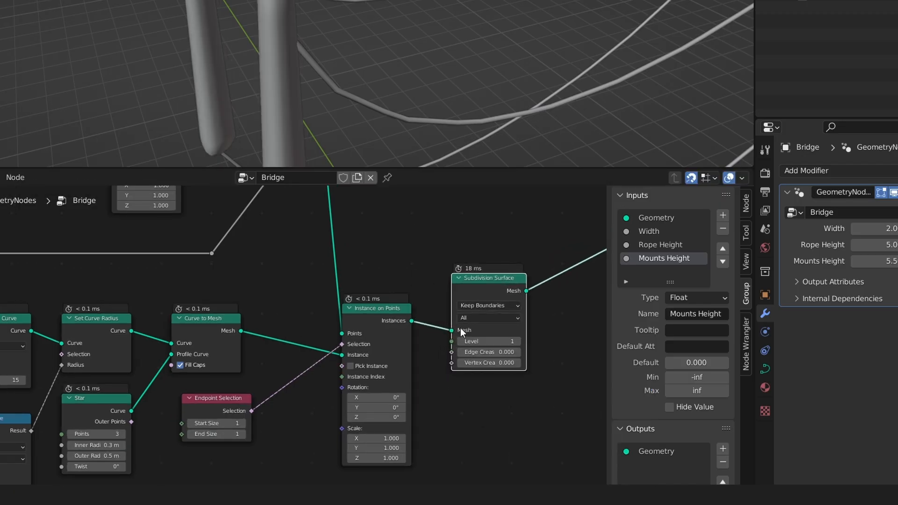
left_click(536, 344)
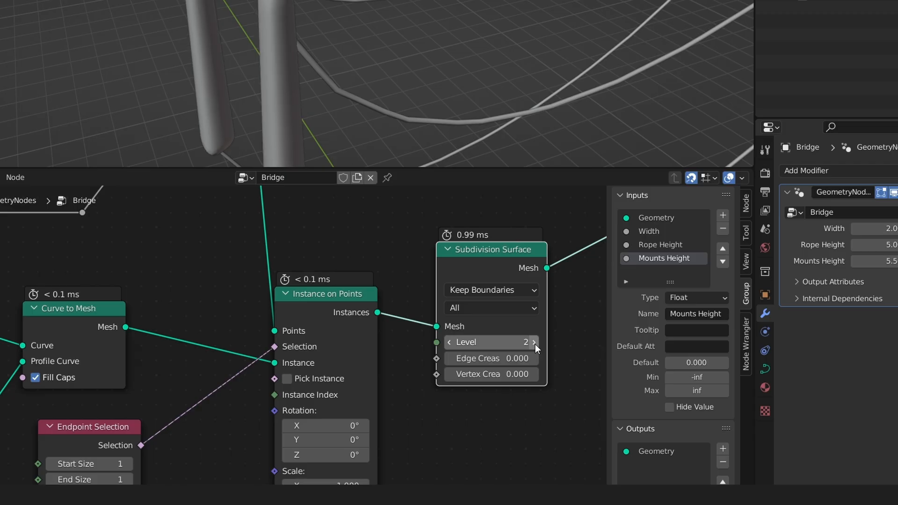
mouse_move(494, 373)
left_mouse_down()
mouse_move(541, 372)
mouse_move(504, 375)
left_mouse_up()
left_click(506, 374)
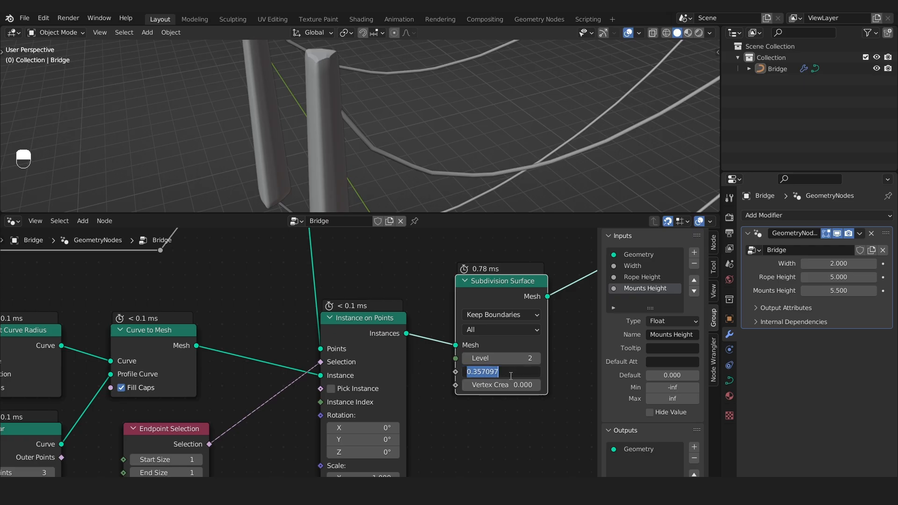
type("0.3")
key("Return")
- Set the Subdivision Surface's Boundary Smooth to Keep Corners and UV Smooth to Keep Boundaries, and lower Edge Crease to 0
left_click(506, 331)
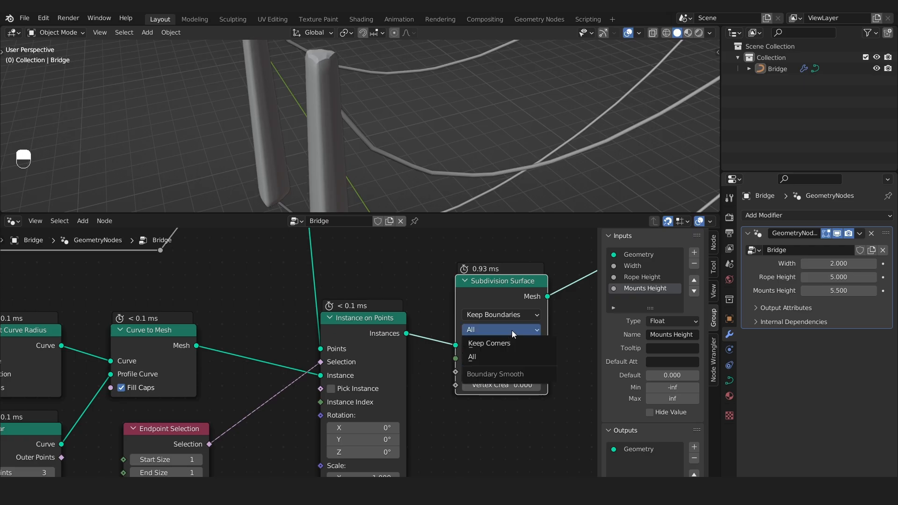
left_click(507, 341)
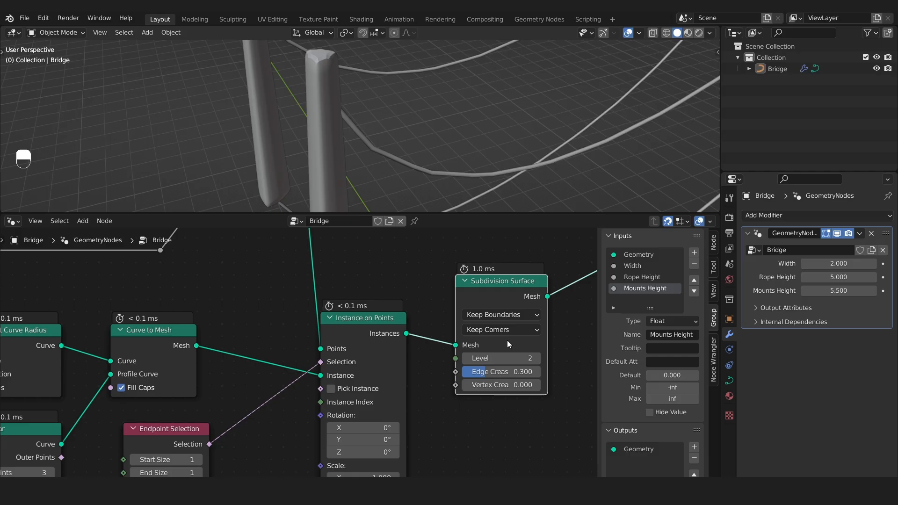
left_click(503, 314)
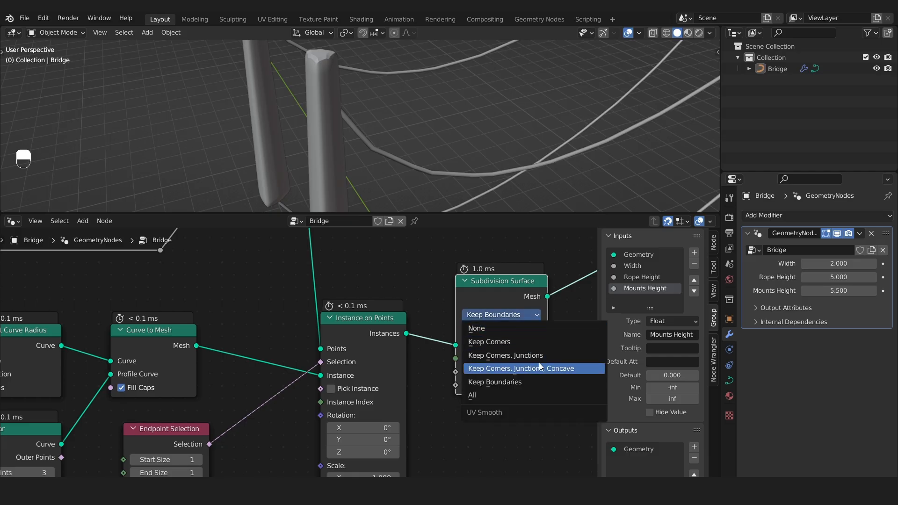
left_click(527, 380)
left_click_drag(516, 372, 474, 373)
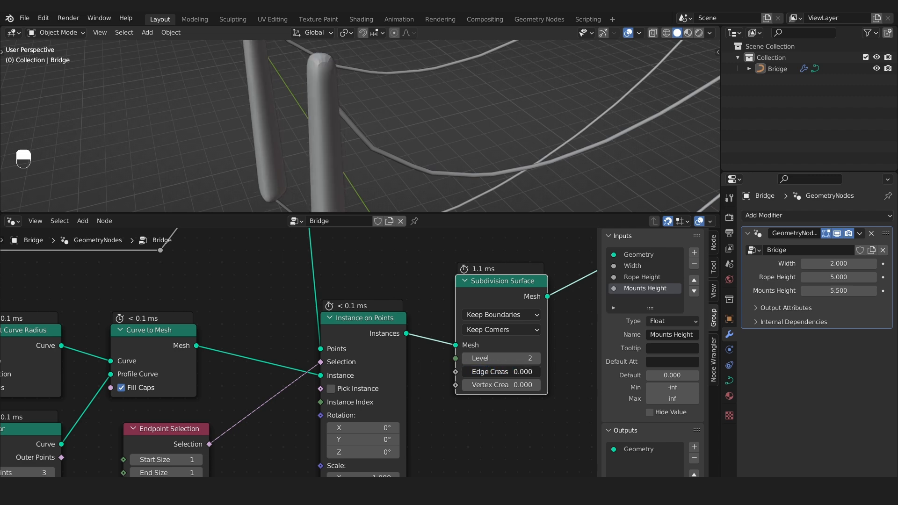
- Set the Subdivision Surface node's Edge Crease to 0.3
left_click(474, 373)
type("0.3")
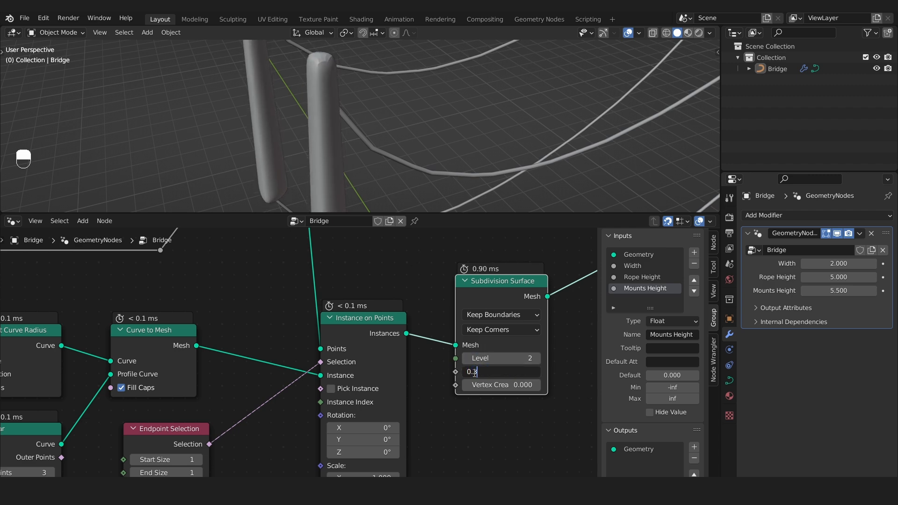
key("Return")
scroll(329, 143, "down", 4)
left_click_drag(328, 143, 299, 129, "alt")
- Set the Subdivision Surface's Boundary Smooth to All and move the node directly beside the posts' Instance on Points node
left_click(501, 330)
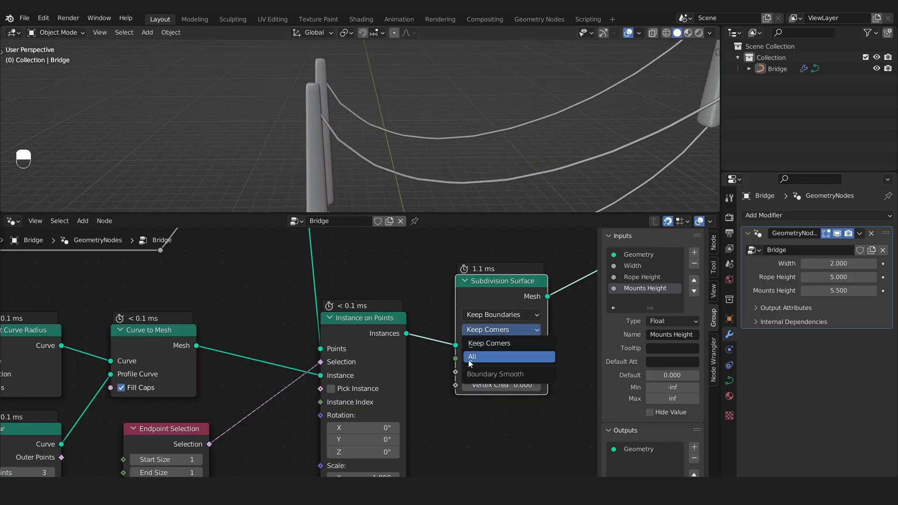
left_click(534, 357)
left_click_drag(503, 284, 487, 322)
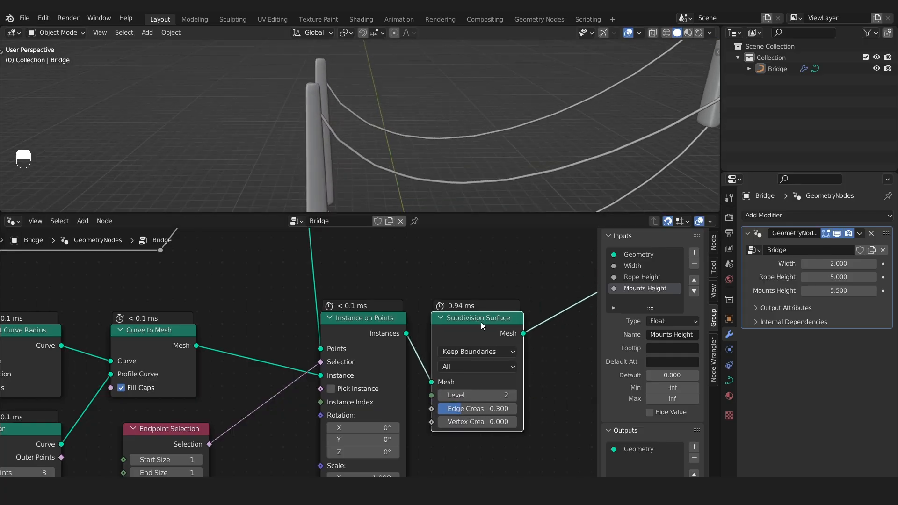
- Maximize the node editor and add a reroute on the Mounts Height link, level with its Group Input socket
scroll(481, 322, "down", 5)
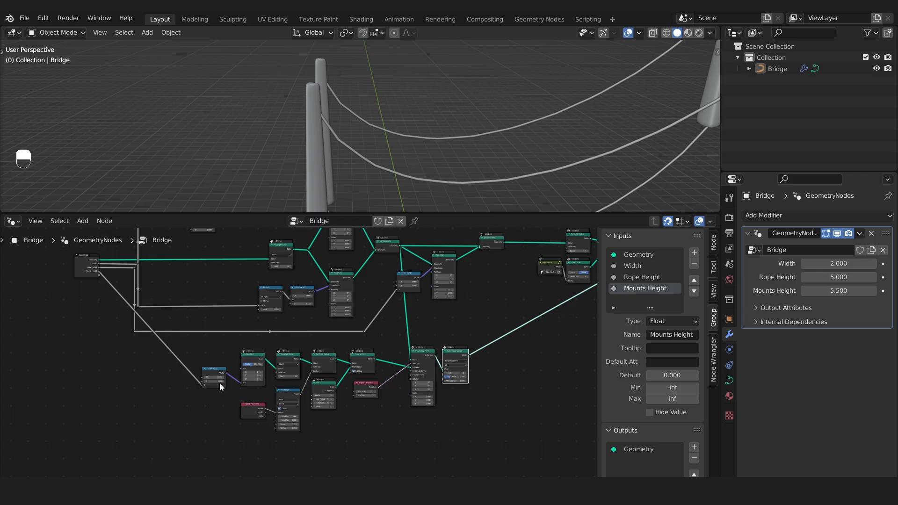
mouse_move(220, 383)
key("ctrl+space")
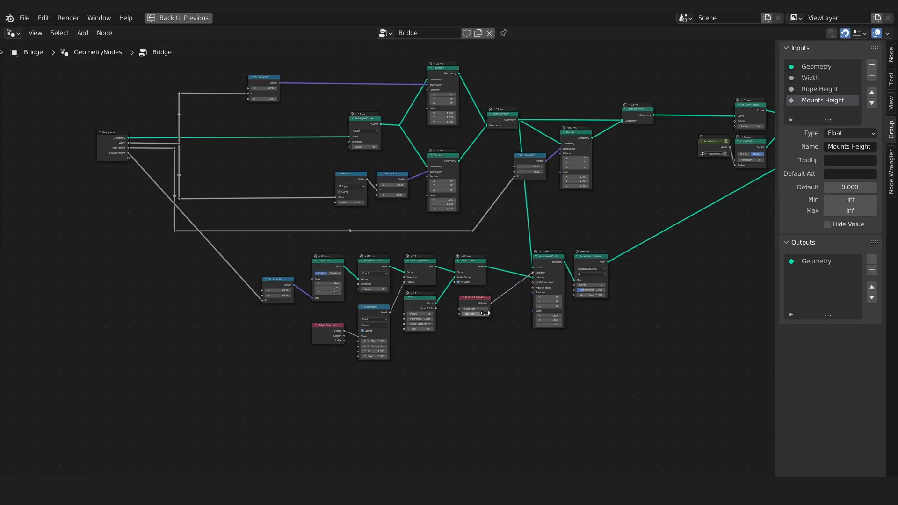
scroll(208, 275, "up", 2)
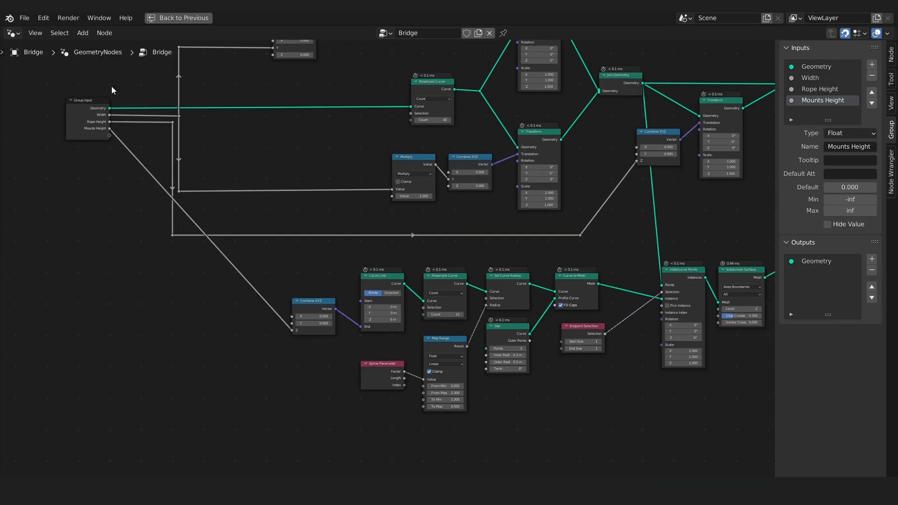
scroll(79, 159, "up", 1)
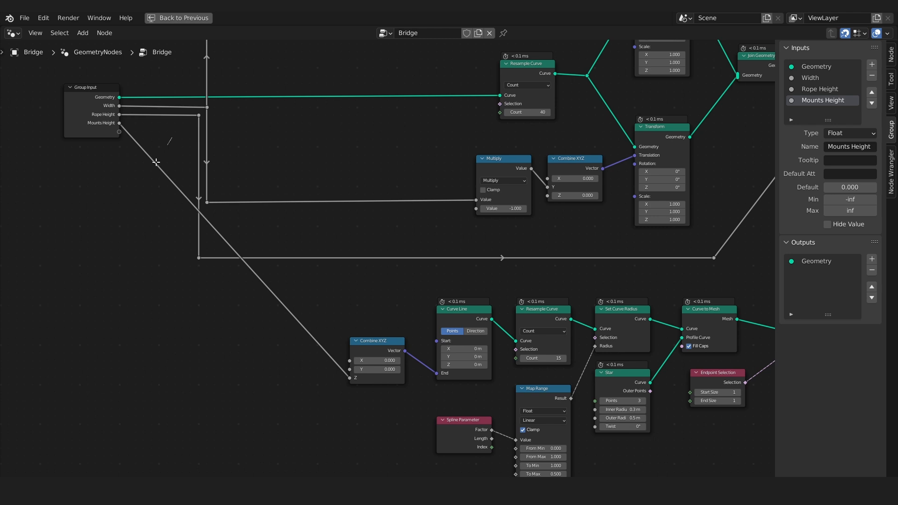
right_click_drag(156, 163, 152, 170, "shift")
left_click_drag(162, 146, 134, 179)
key("g")
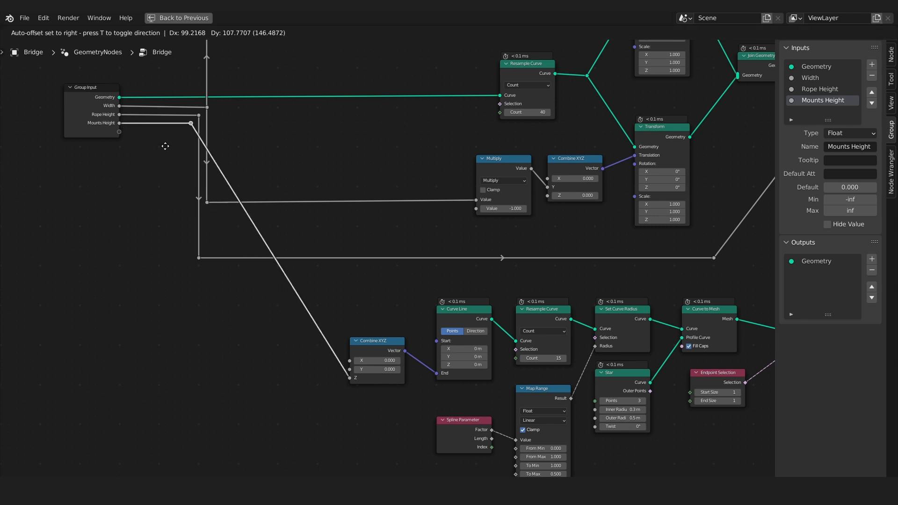
left_click(164, 145)
- Add a second reroute on the Mounts Height link, below the first and level with the Combine XYZ node's Z input
right_click_drag(344, 287, 235, 344, "shift")
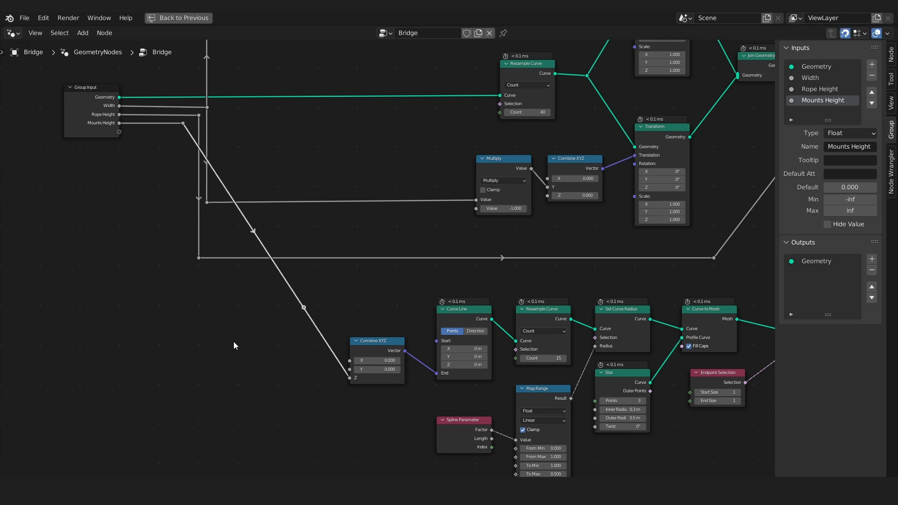
left_click_drag(358, 286, 256, 326)
key("g")
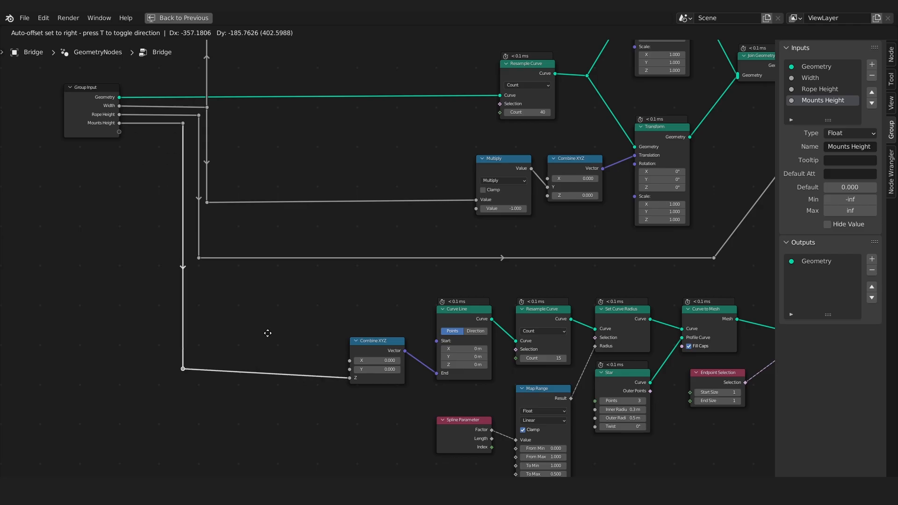
left_click(321, 337)
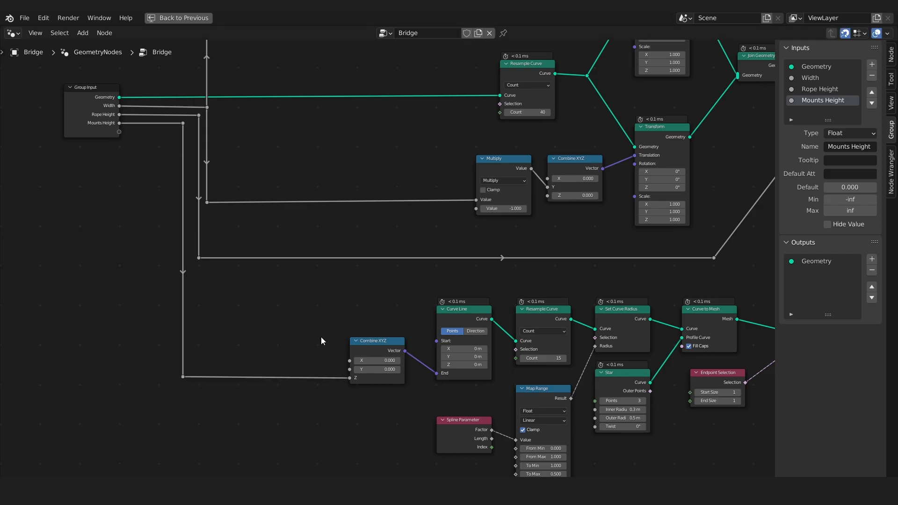
- Shift the posts' Instance on Points and Subdivision Surface nodes slightly away from the Curve to Mesh node
middle_click_drag(343, 328, 169, 321)
scroll(625, 332, "down", 1)
middle_click_drag(624, 332, 463, 336)
left_click_drag(453, 289, 551, 354)
left_click_drag(531, 314, 538, 314)
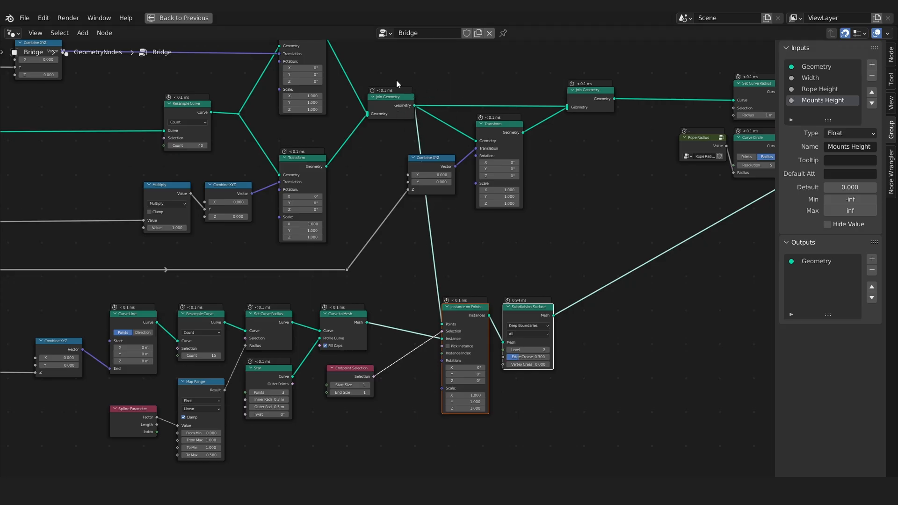
- Move the Rope Height Combine XYZ and Transform nodes and the Join Geometry they feed farther from the first Join Geometry
scroll(474, 171, "up", 3)
middle_click_drag(549, 204, 427, 263)
left_click_drag(484, 198, 299, 241)
key("g")
left_click(422, 238)
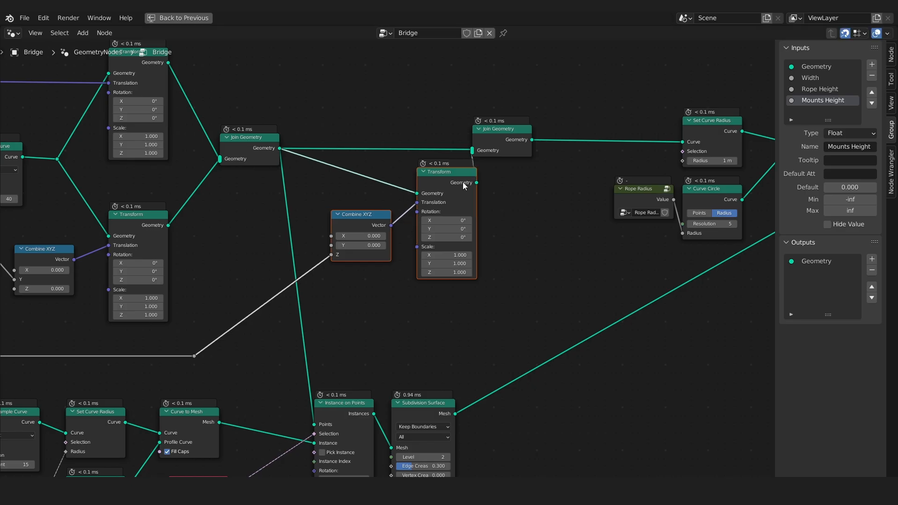
left_click(512, 134)
left_click_drag(510, 131, 582, 134)
left_click_drag(500, 195, 377, 244)
key("g")
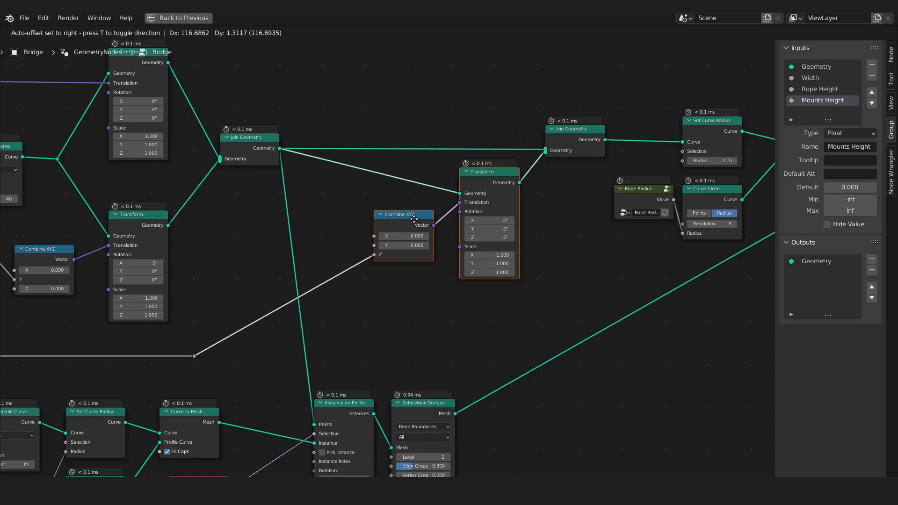
left_click(419, 244)
left_click(261, 350)
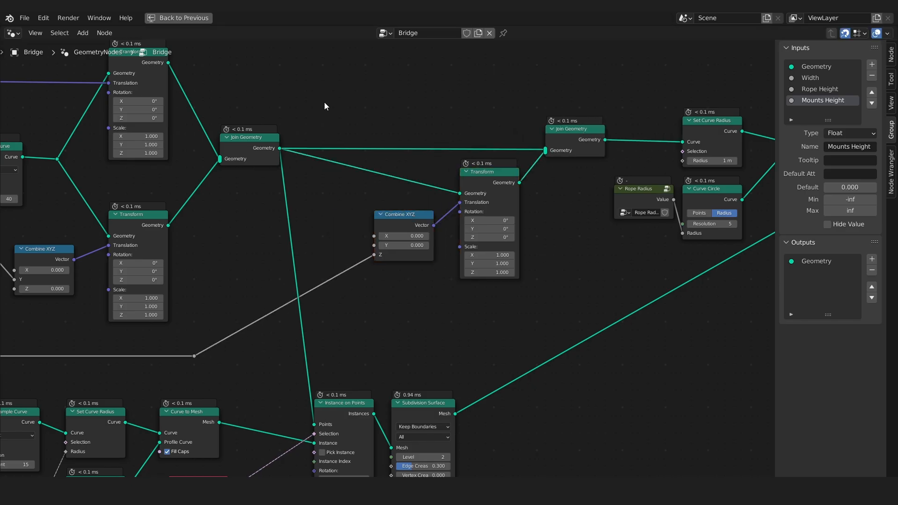
- Add one shared reroute on the first Join Geometry's three output links and place it level with that output
mouse_move(326, 101)
right_mouse_down("shift")
mouse_move(349, 146)
mouse_move(324, 208)
mouse_move(252, 238)
right_mouse_up("shift")
key("g")
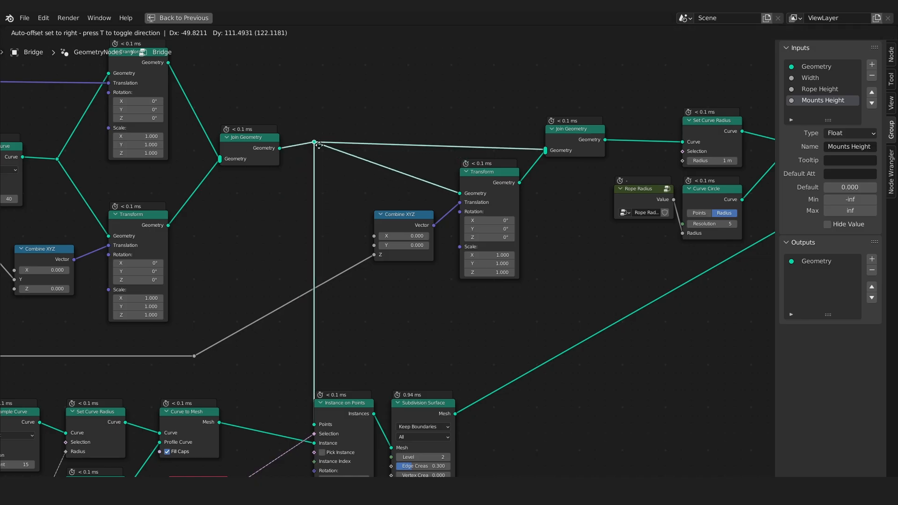
left_click(320, 153)
scroll(384, 250, "down", 4)
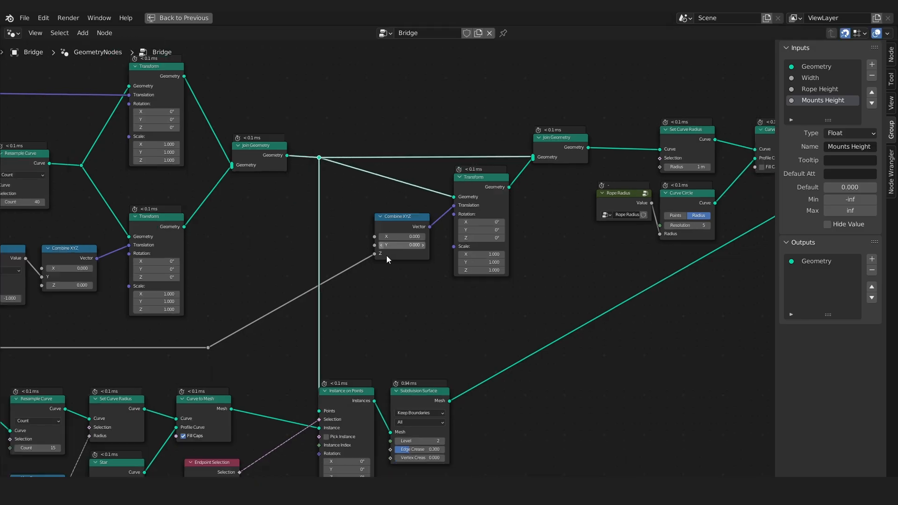
- Move the Instance on Points and Subdivision Surface nodes farther right to make room for the Points link
middle_click_drag(459, 327, 413, 252)
left_click_drag(482, 278, 306, 341)
key("g")
left_click(351, 342)
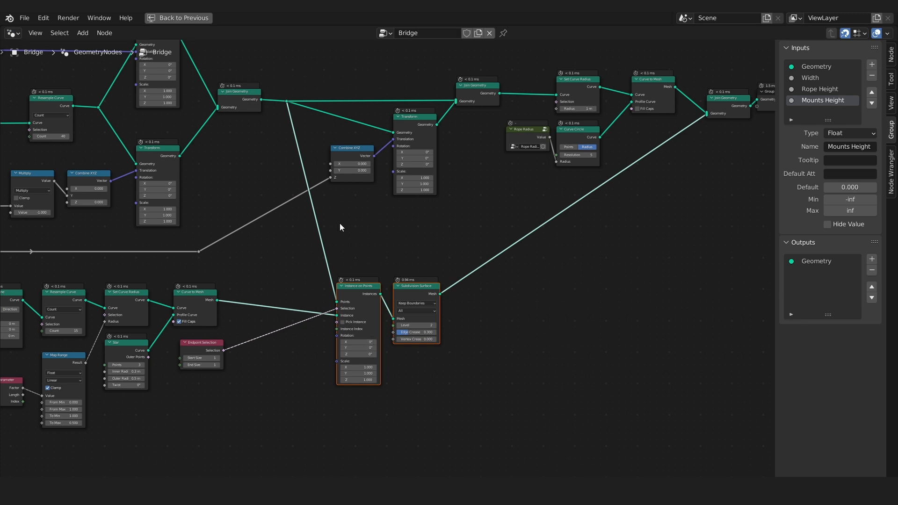
- Add a reroute on the Points link, straight below the shared reroute and level with the Instance on Points node's Points input
right_click_drag(340, 227, 309, 246, "shift")
left_click_drag(364, 228, 291, 253)
key("g")
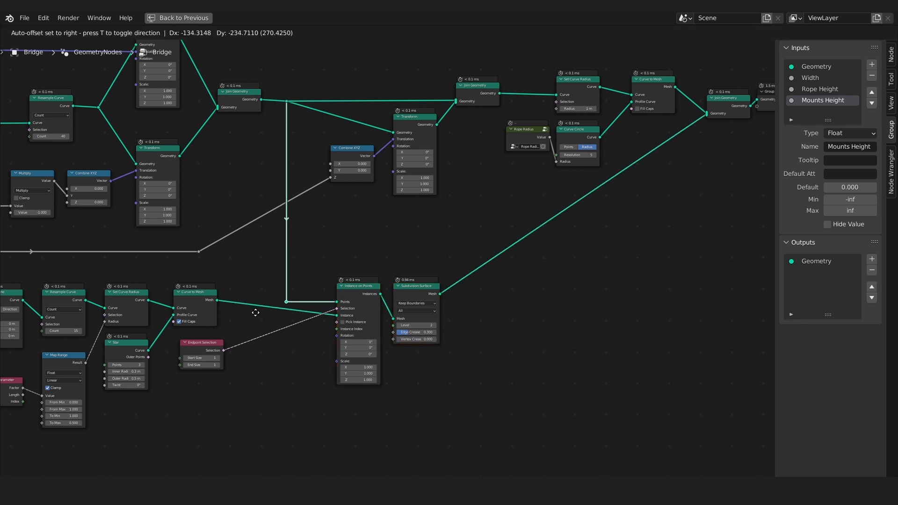
left_click(255, 313)
- Slide the Rope Height link's last reroute along X until it is close to its Combine XYZ node
left_click_drag(184, 238, 229, 267)
key("g")
key("x")
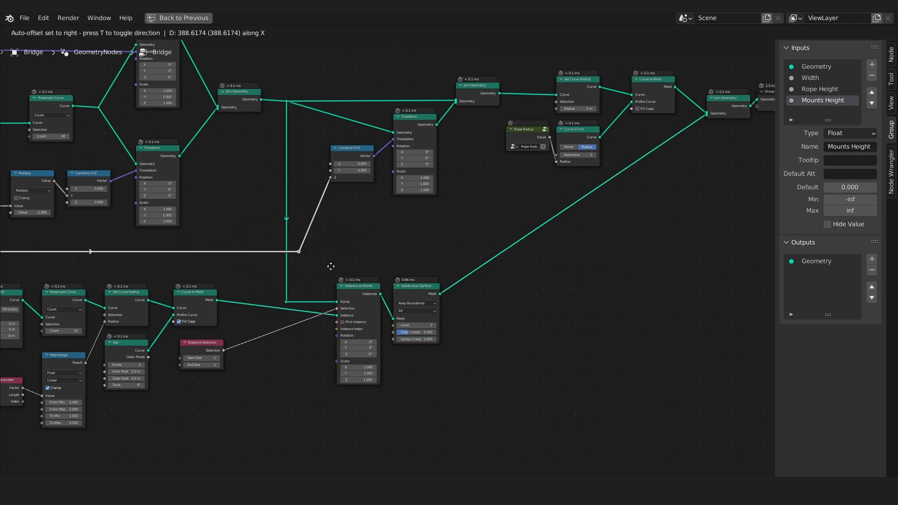
left_click(330, 266)
left_click(377, 309)
- Move the Instance on Points and Subdivision Surface nodes closer to the reroute on the Points link
scroll(324, 313, "up", 4)
left_click_drag(442, 262, 401, 284)
key("g")
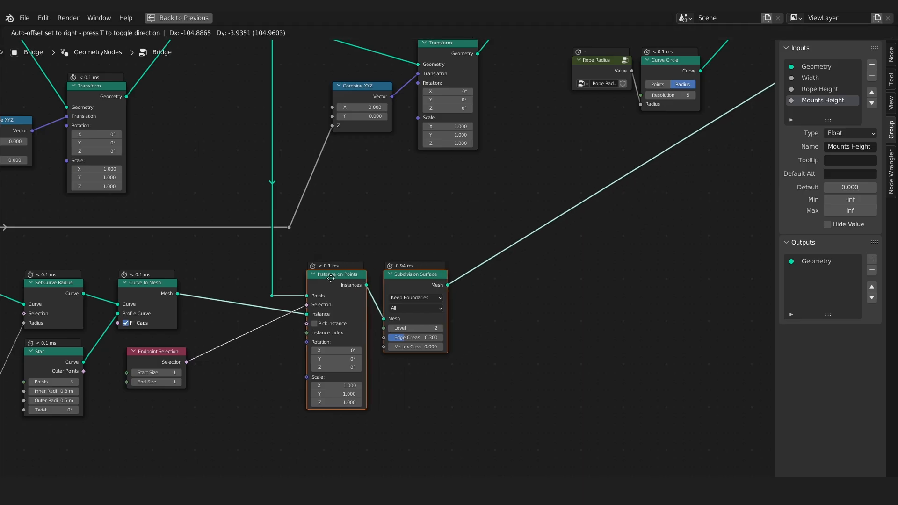
left_click(363, 280)
left_click(372, 244)
- Move the final Join Geometry and Group Output nodes farther right, away from the ropes' Curve to Mesh node
scroll(376, 240, "down", 4)
scroll(389, 249, "down", 6)
middle_click_drag(463, 249, 395, 288)
scroll(492, 203, "up", 4)
left_click_drag(557, 152, 609, 200)
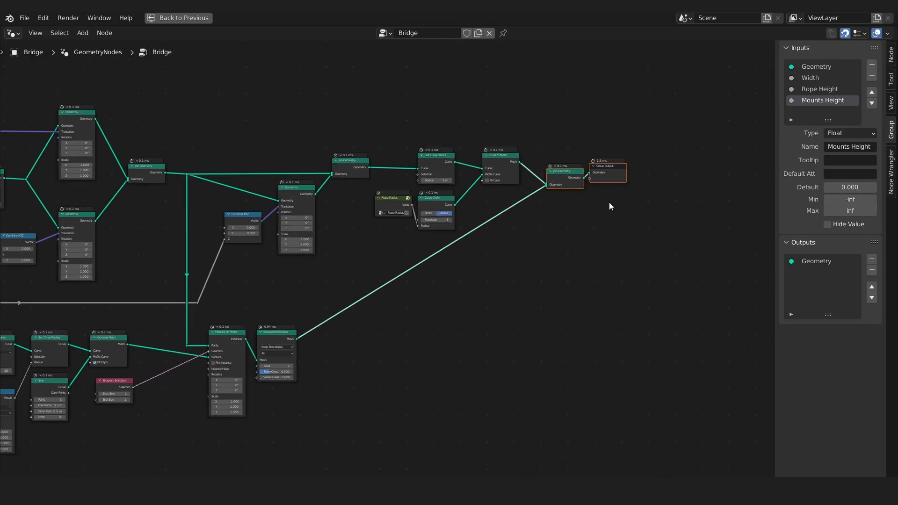
key("g")
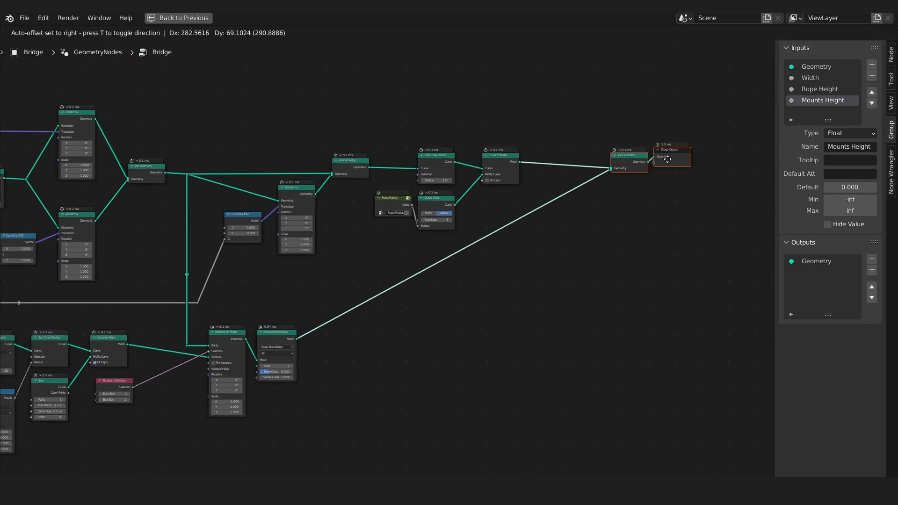
left_click(675, 159)
- Group all the post nodes, from Combine XYZ to Subdivision Surface, in a frame labelled "Mounts"
scroll(448, 349, "down", 3)
middle_click_drag(401, 390, 594, 339)
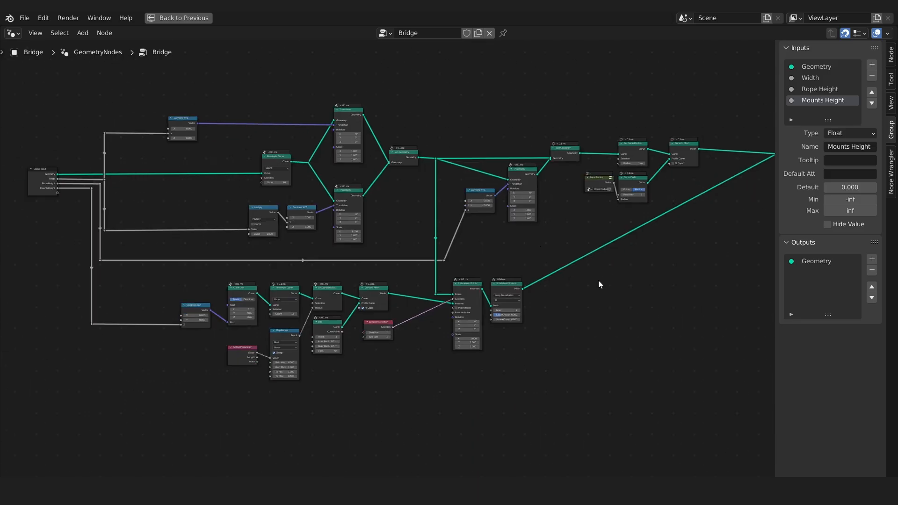
left_click_drag(588, 277, 153, 409)
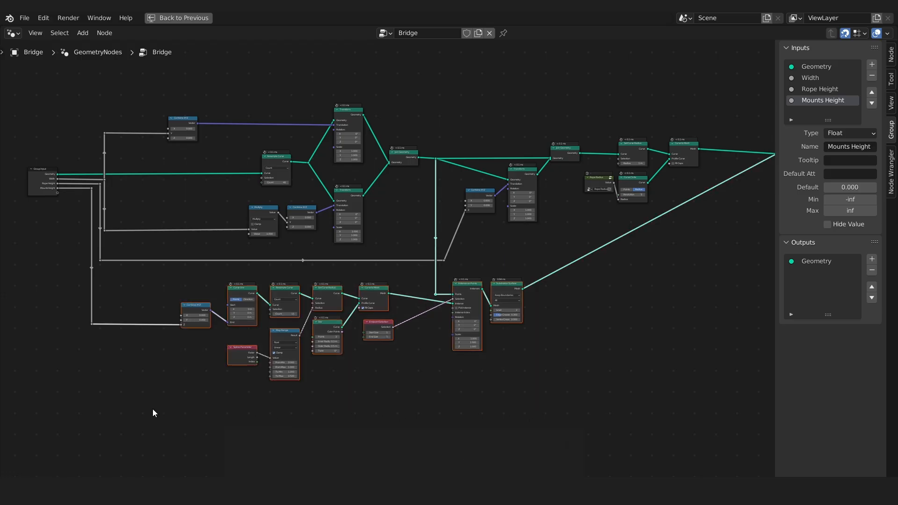
key("ctrl+j")
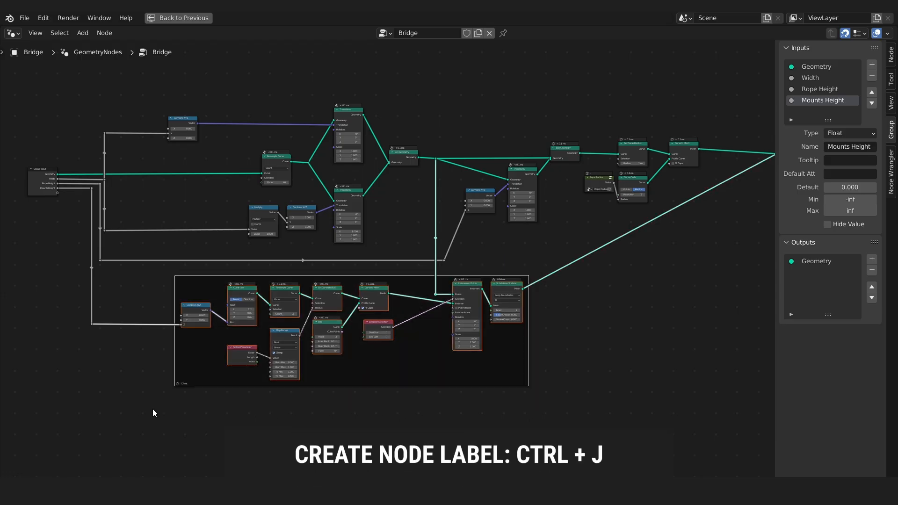
key("F2")
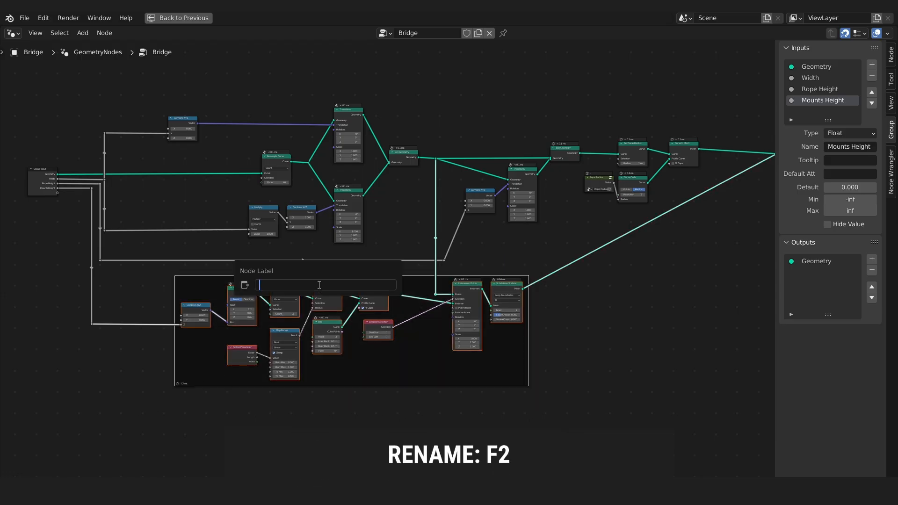
type("Mounts")
key("Return")
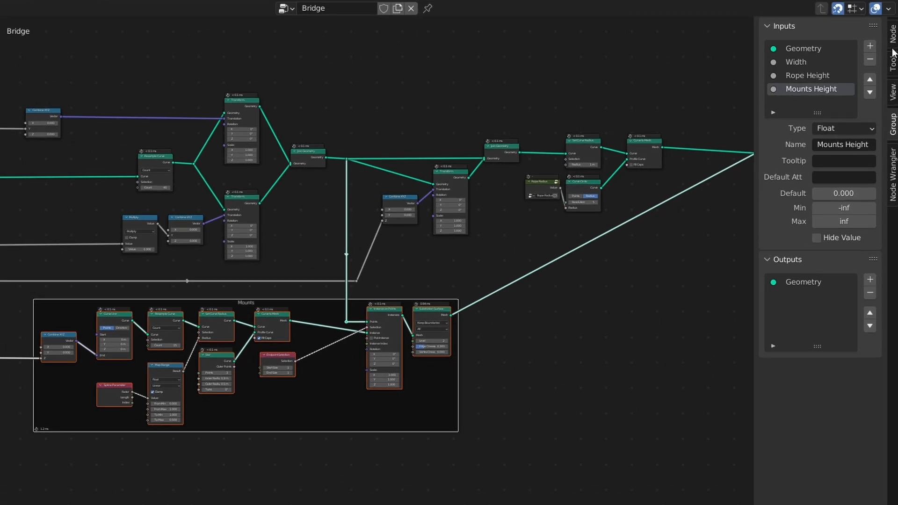
- Show the Mounts frame's node properties and set its Label Size to 64
left_click(893, 64)
left_click(893, 39)
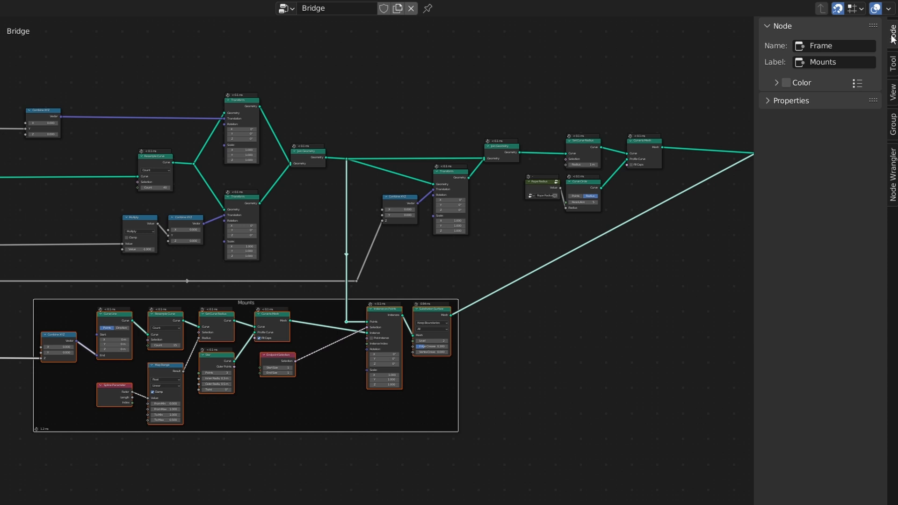
left_click(772, 100)
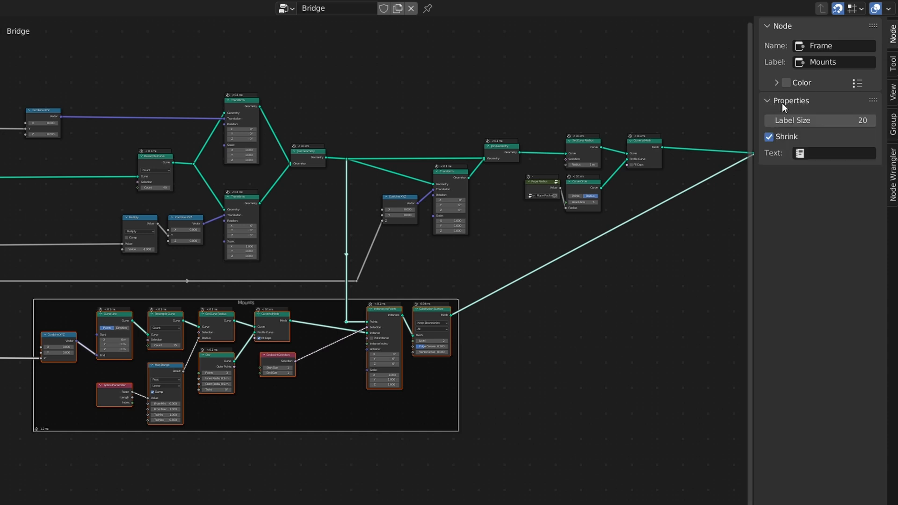
mouse_move(795, 120)
left_mouse_down()
mouse_move(824, 121)
mouse_move(791, 120)
left_mouse_up()
left_click(791, 122)
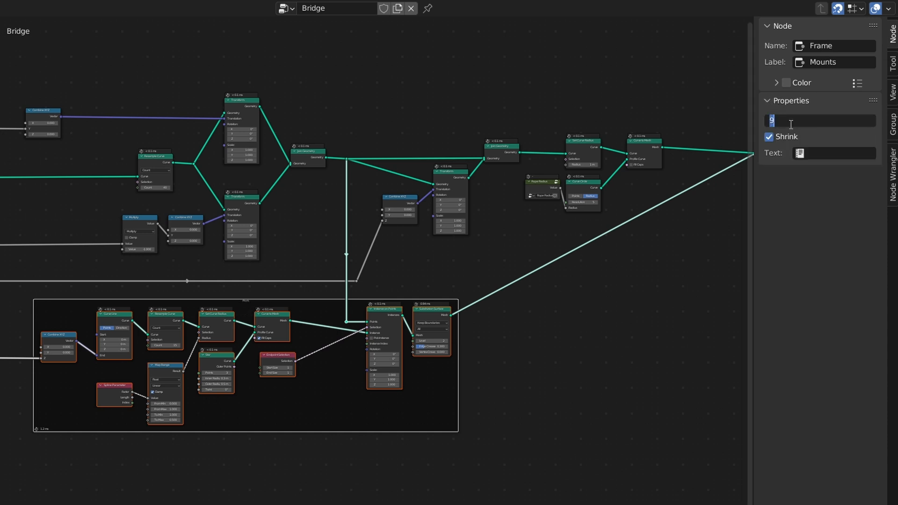
type("64")
key("Return")
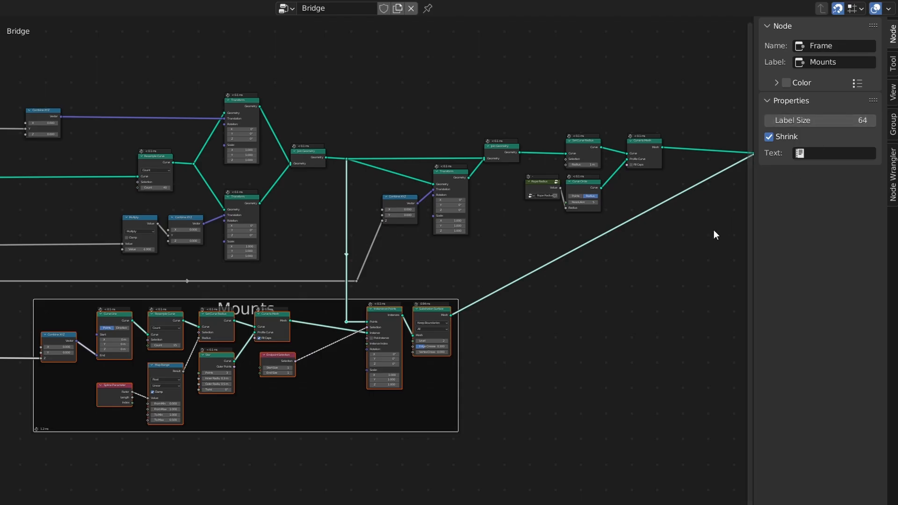
left_click(380, 273)
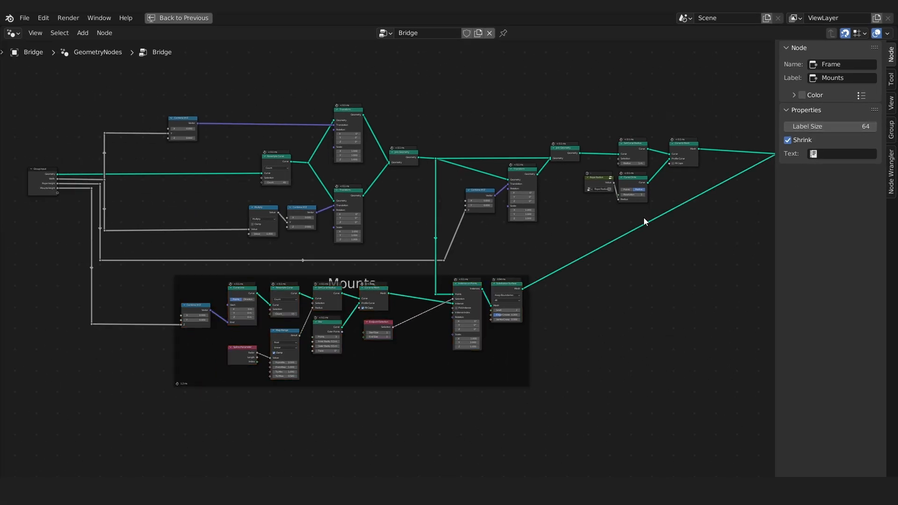
- Reduce the Mounts frame's Label Size to 50
left_click(856, 128)
type("50")
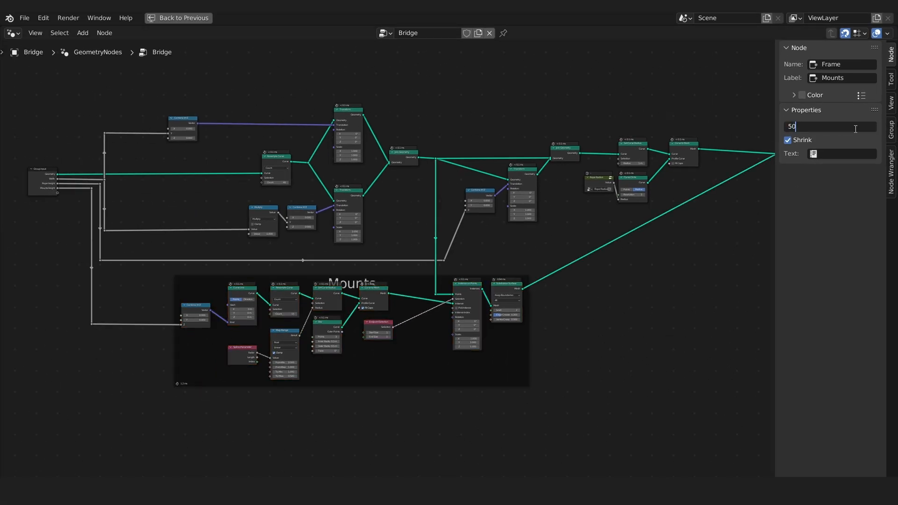
key("Return")
- Move the middle nodes of the Mounts frame, including Curve to Mesh and Endpoint Selection, down clear of the frame's label
left_click_drag(317, 373, 376, 286)
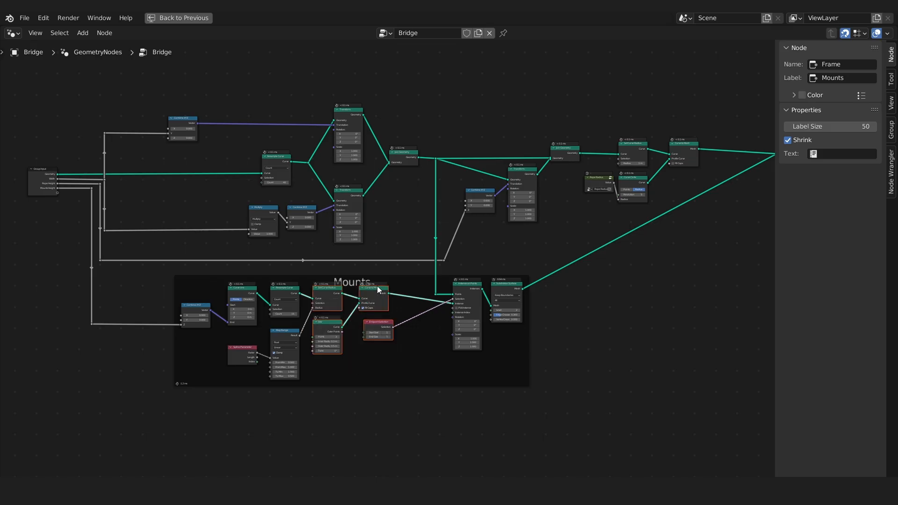
key("g")
left_click(378, 299)
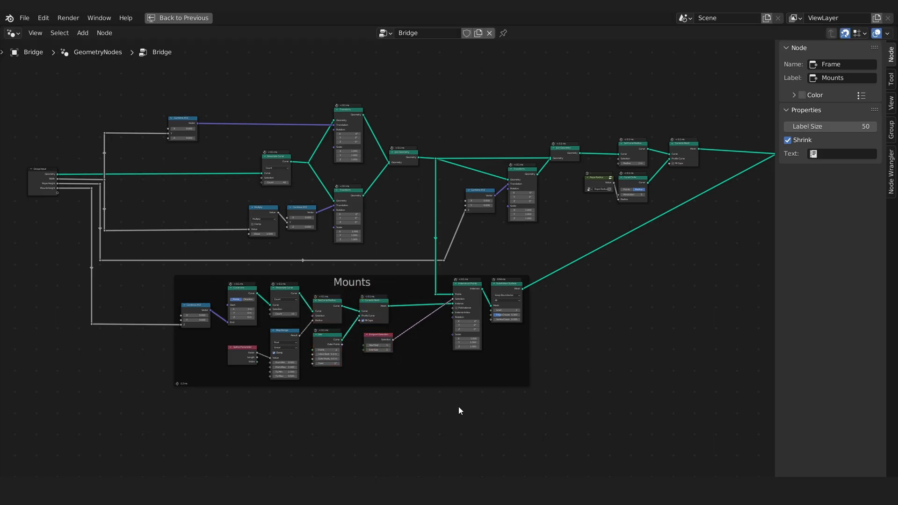
- Group all the rope nodes above the Mounts frame in a new frame labelled "Main Ropes"
key("Home")
left_click_drag(122, 150, 628, 295)
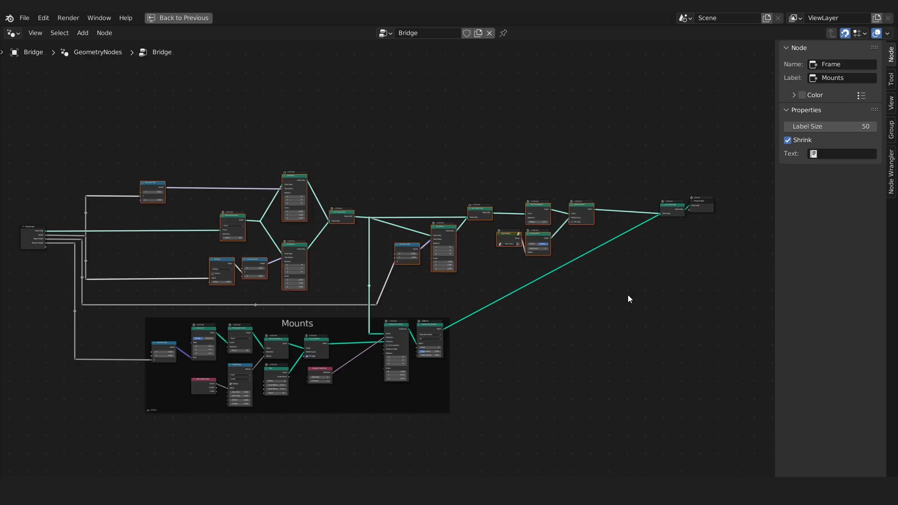
key("ctrl+j")
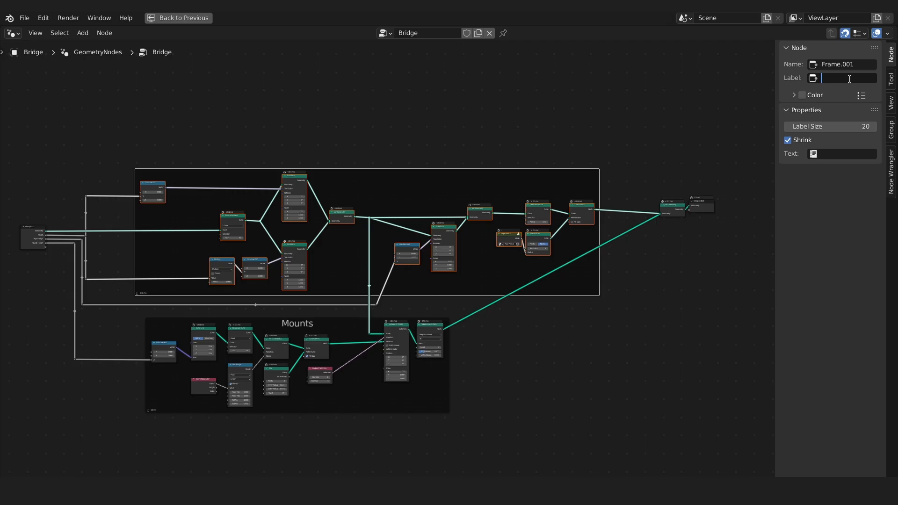
type("M")
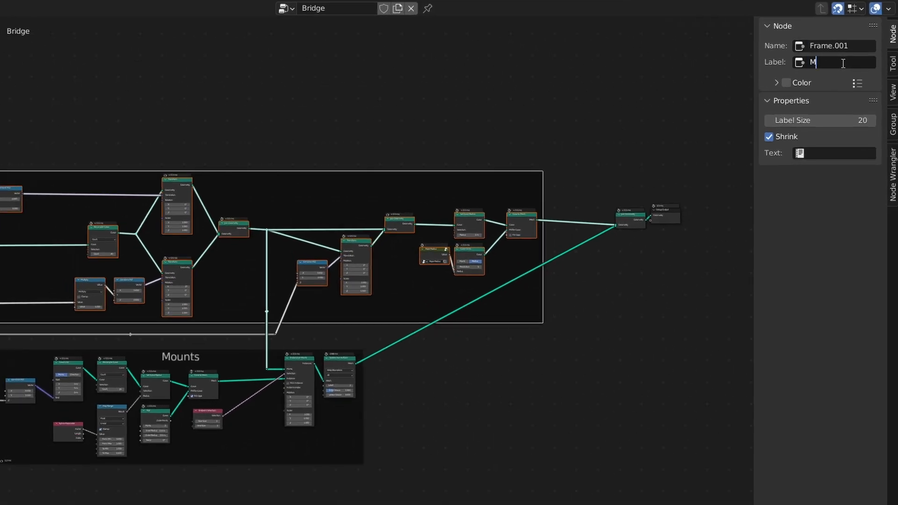
type("ain Ropes")
key("Return")
- Set the Main Ropes frame's Label Size to 50 and restore the layout with the 3D viewport above the node tree
left_click(856, 120)
type("50")
key("Return")
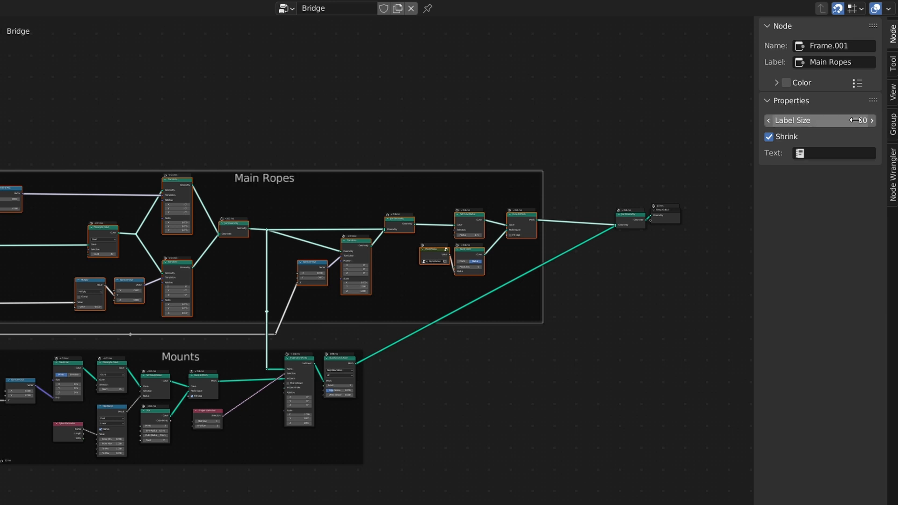
key("ctrl+space")
middle_click_drag(547, 101, 435, 136)
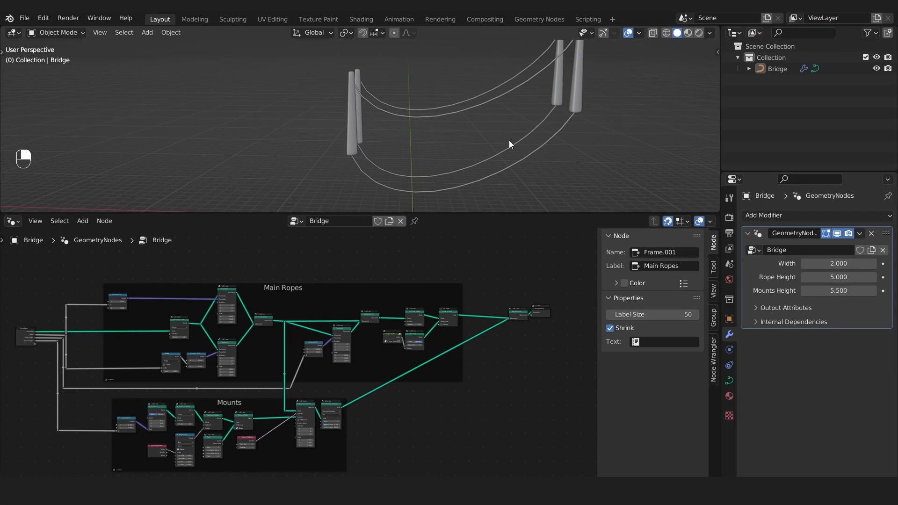